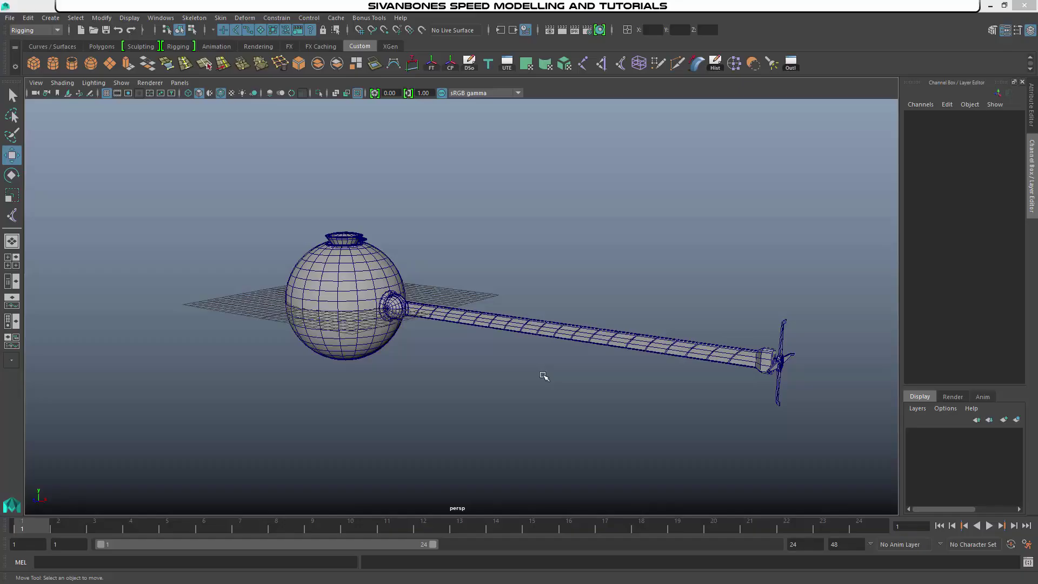
middle_click_drag(544, 375, 494, 375, "alt")
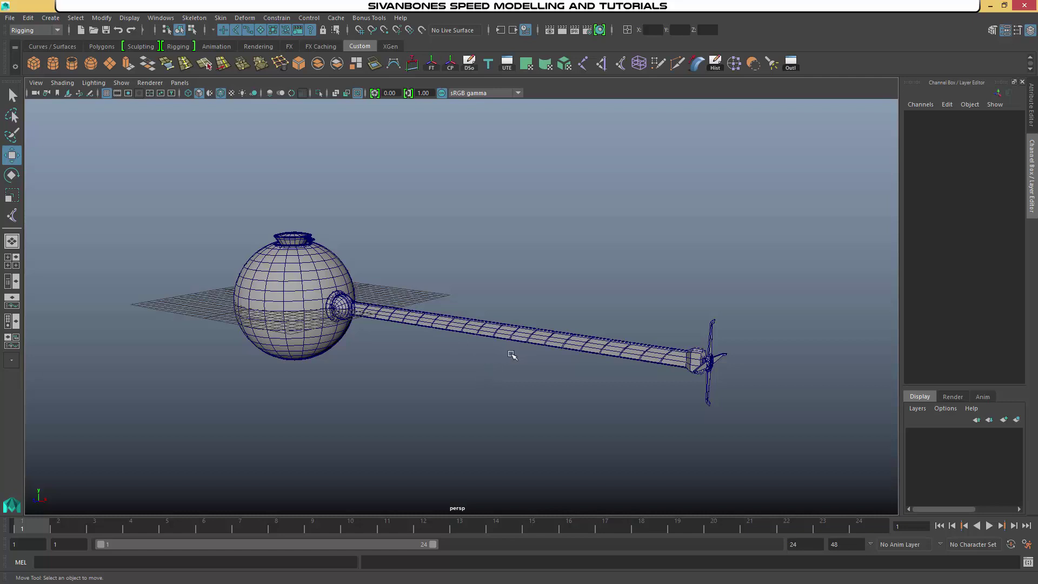
left_click_drag(512, 356, 410, 322, "alt")
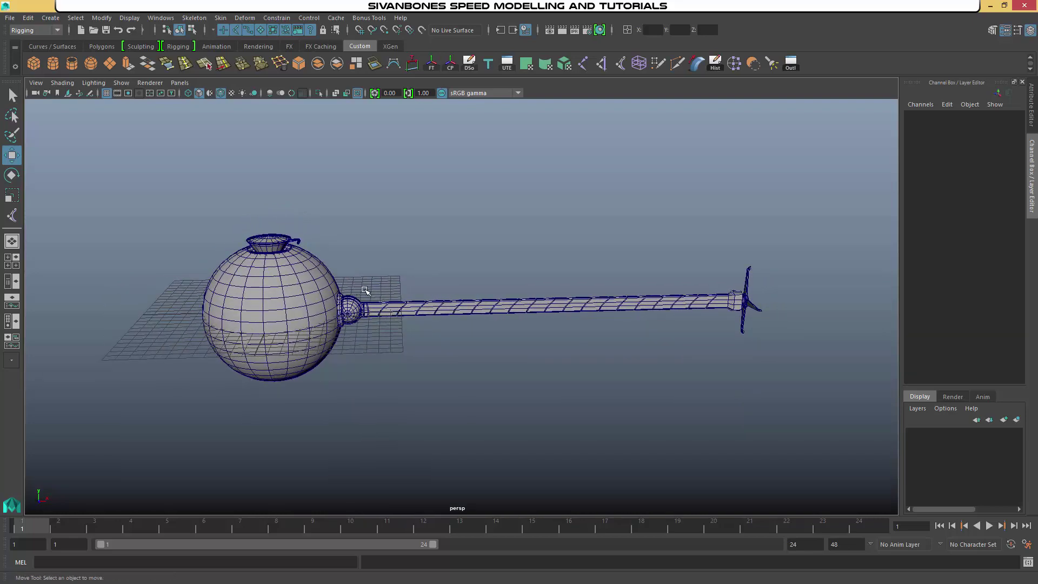
left_click_drag(506, 344, 477, 340, "alt")
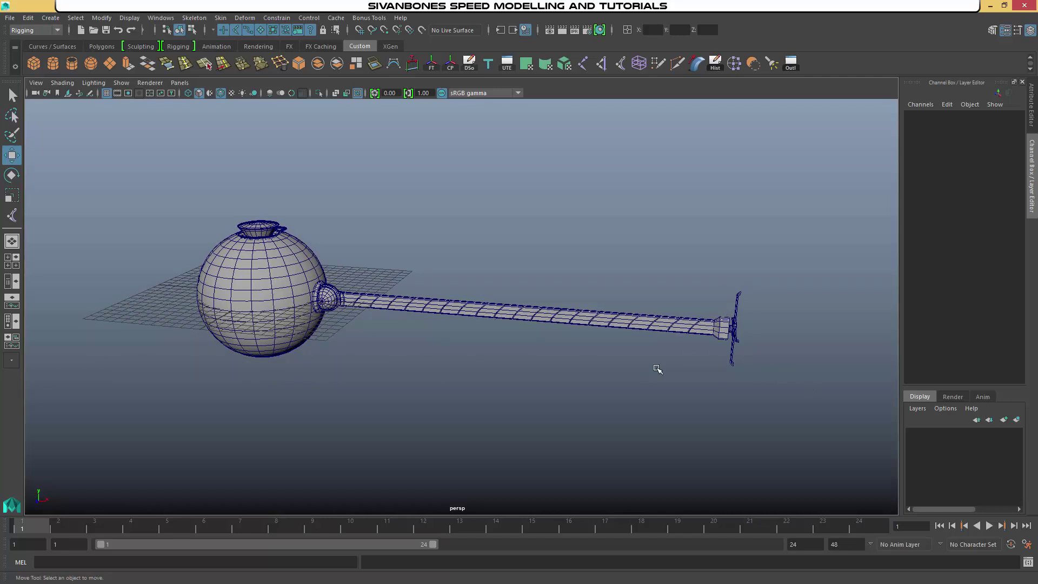
left_click_drag(655, 366, 633, 372, "alt")
left_click_drag(547, 382, 586, 368, "alt")
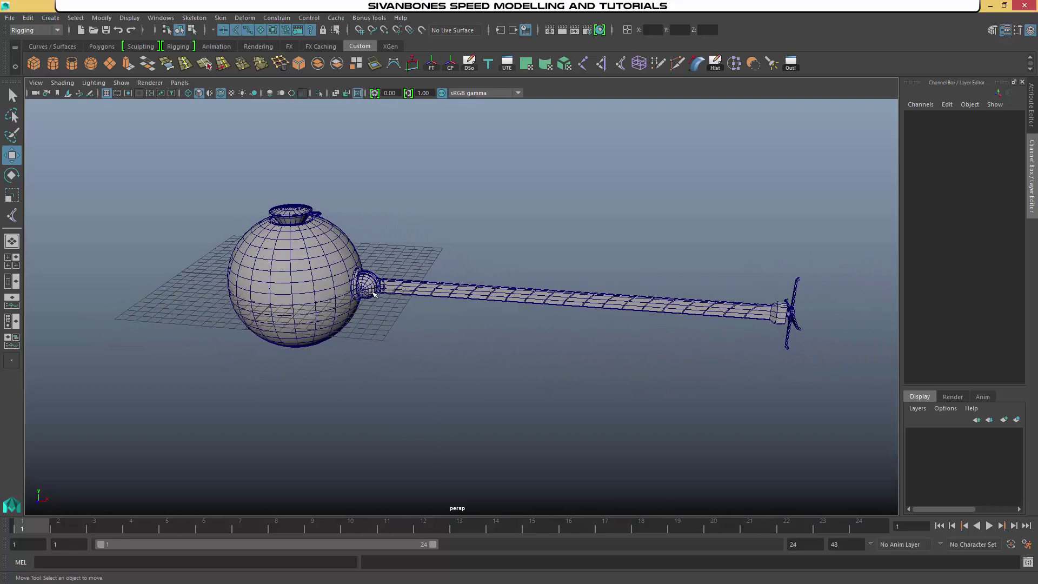
Group all parts of the arm, from the ball joint at the sphere through the shaft to the claw, leaving out the sphere.
left_click(357, 271)
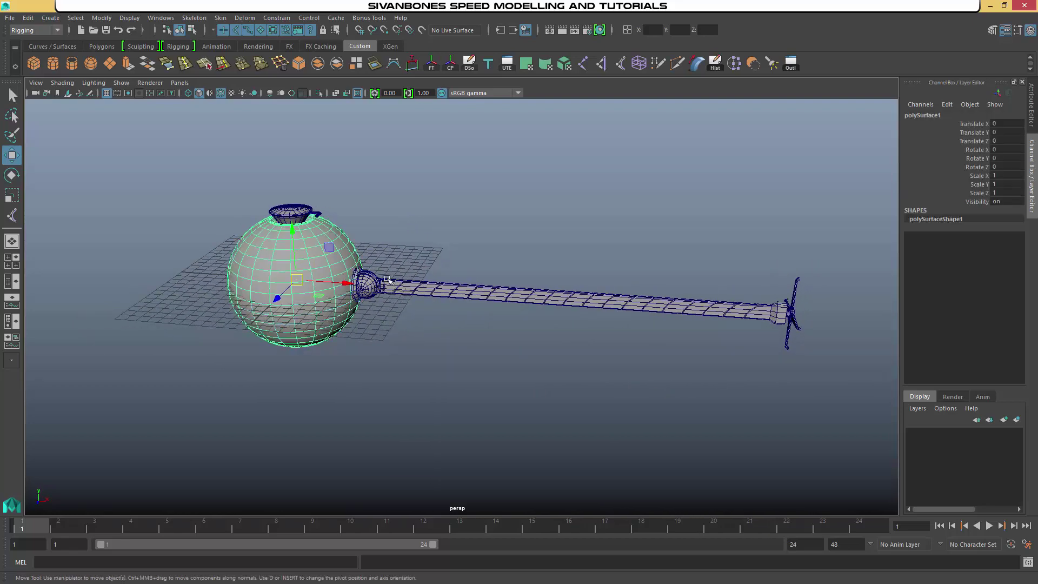
left_click_drag(434, 327, 476, 320, "alt")
left_click_drag(397, 269, 515, 320, "shift")
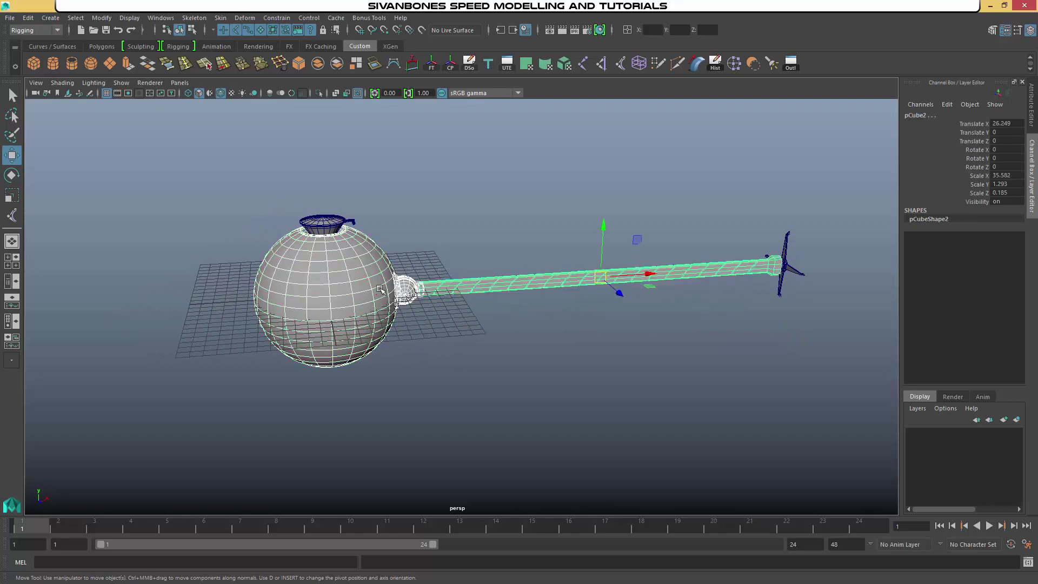
left_click_drag(450, 316, 649, 364, "alt")
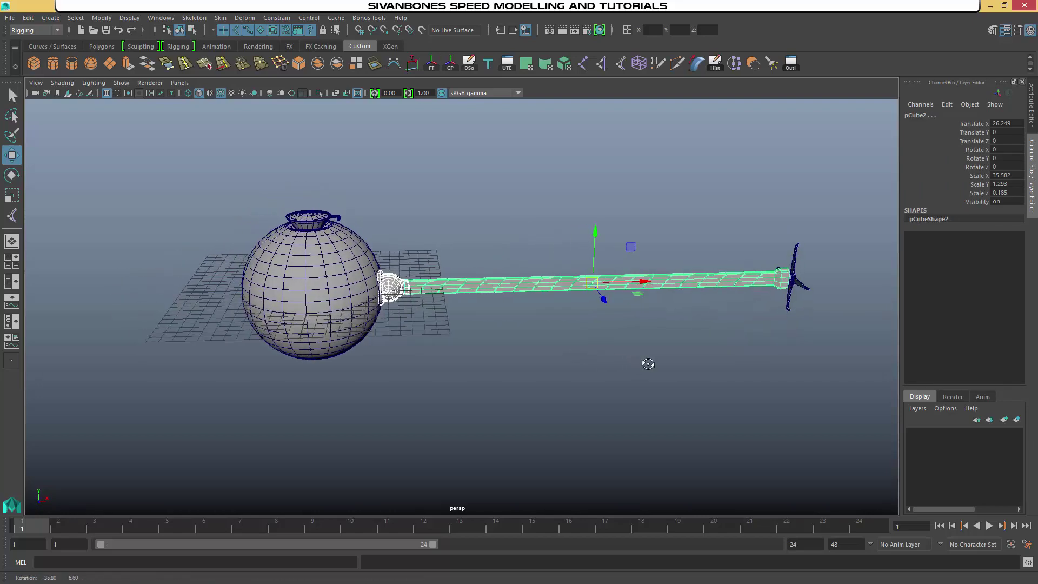
left_click_drag(865, 377, 382, 230)
left_click_drag(686, 394, 373, 246, "alt")
left_click(330, 325, "ctrl")
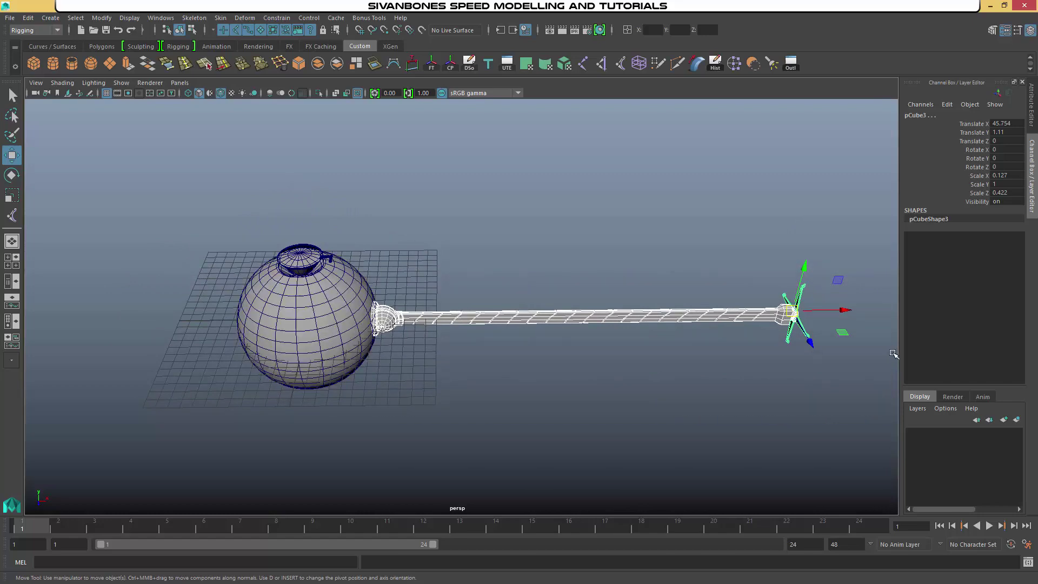
left_click_drag(785, 319, 711, 359, "alt")
left_click_drag(529, 354, 624, 369, "alt")
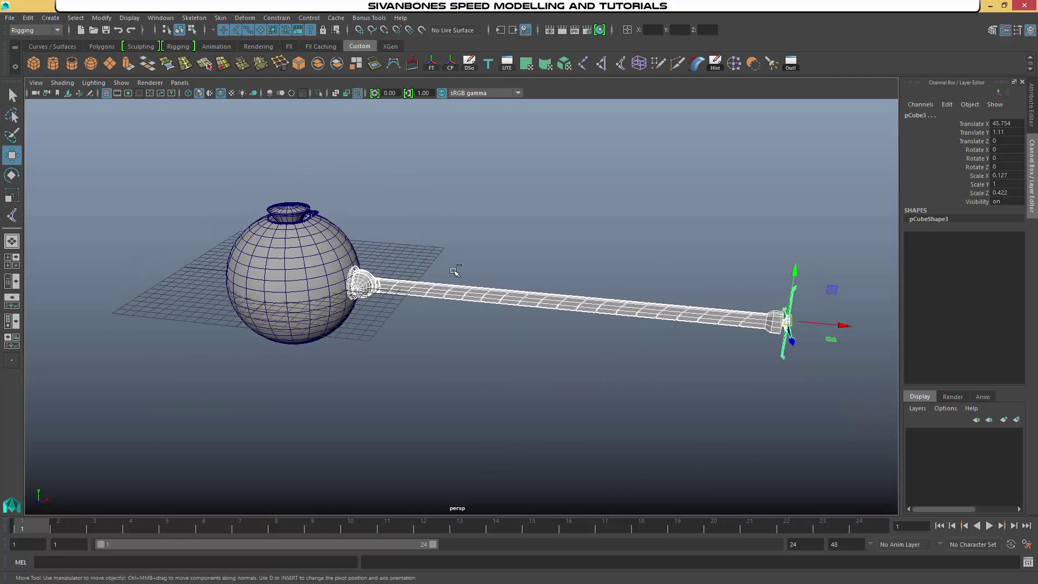
key("ctrl+g")
left_click_drag(479, 289, 312, 324, "alt")
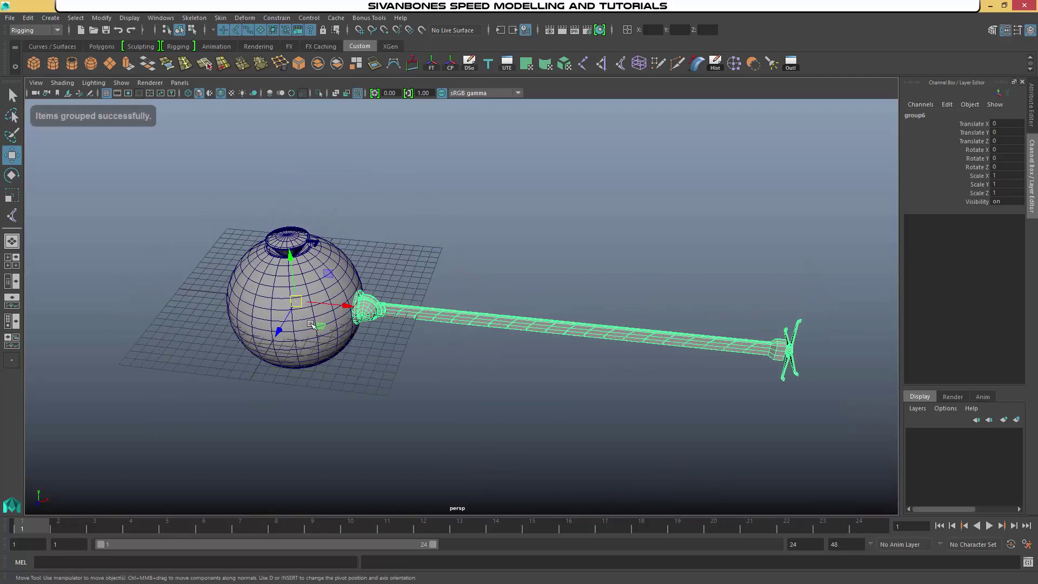
Open the Duplicate Special options for the arm group, reset them to defaults and set the copies to be grouped under World.
middle_click_drag(459, 364, 573, 364, "alt")
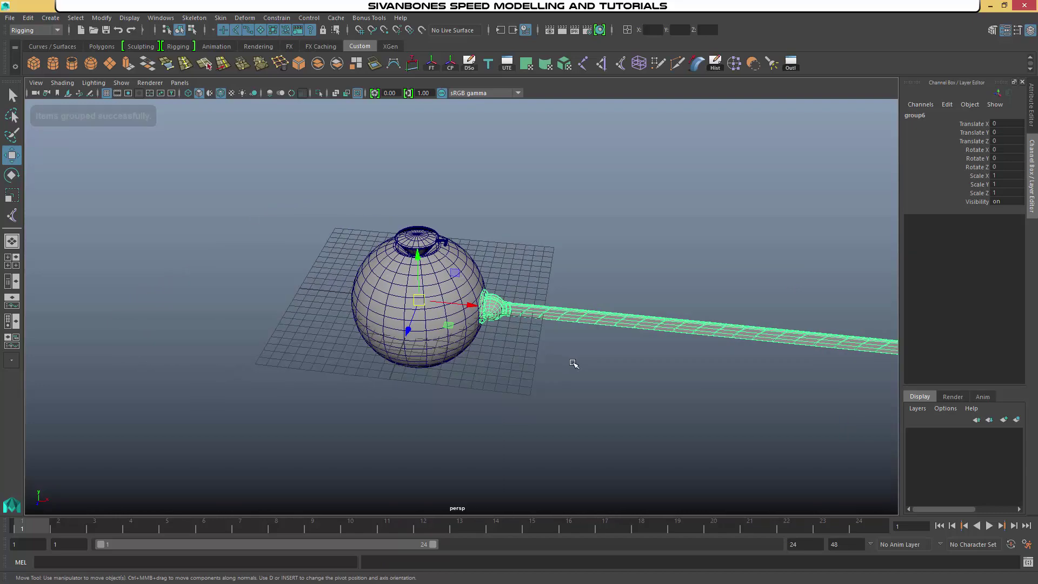
left_click_drag(573, 364, 517, 252, "alt")
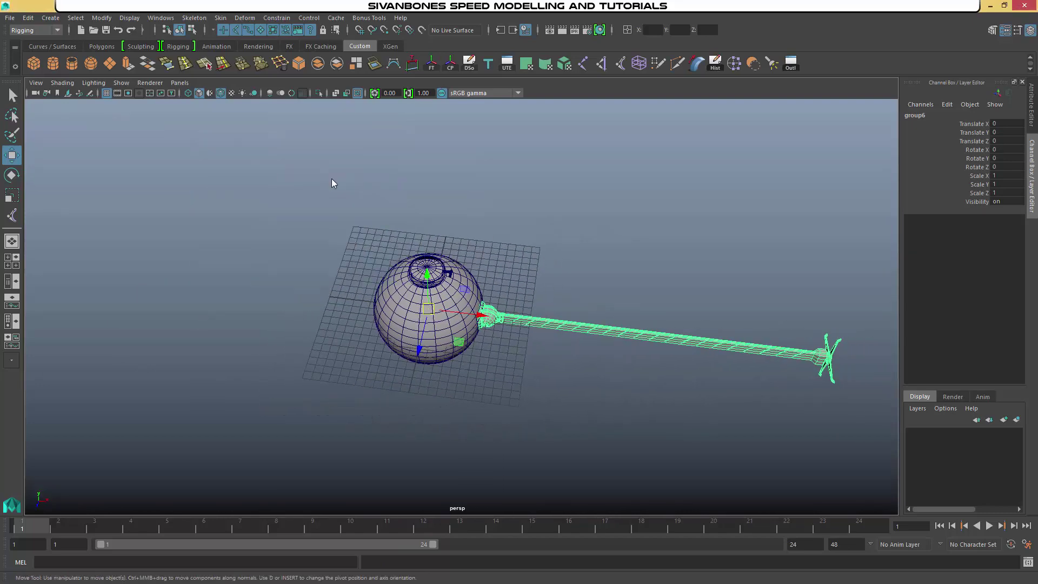
key("space")
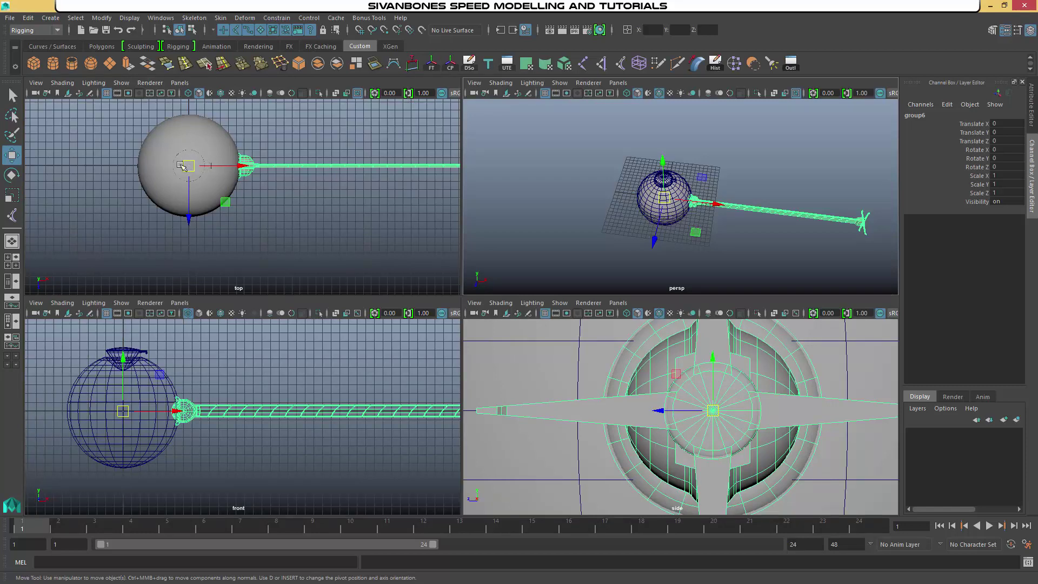
key("space")
left_click_drag(610, 277, 407, 300, "alt")
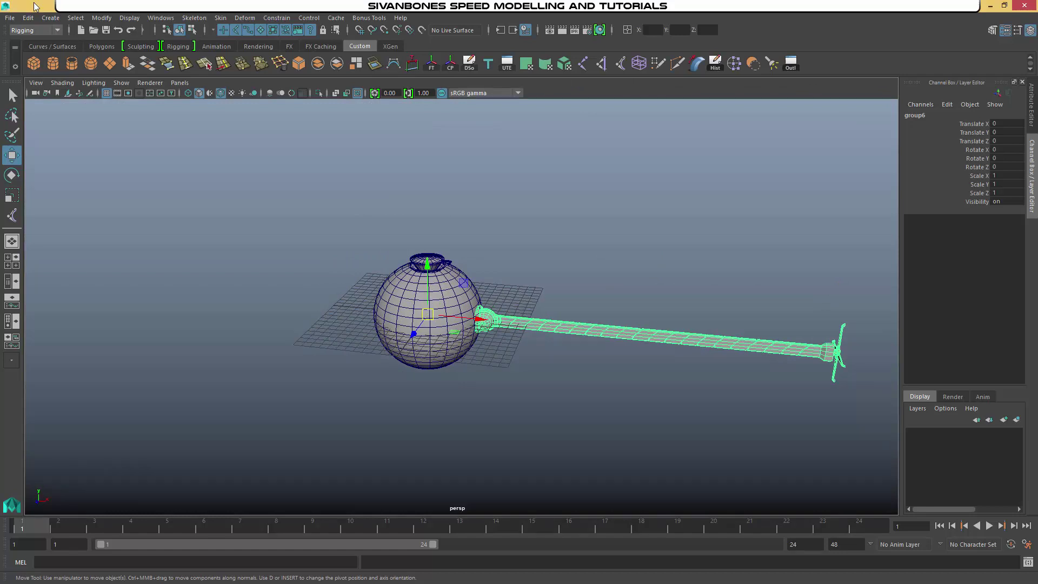
left_click(28, 18)
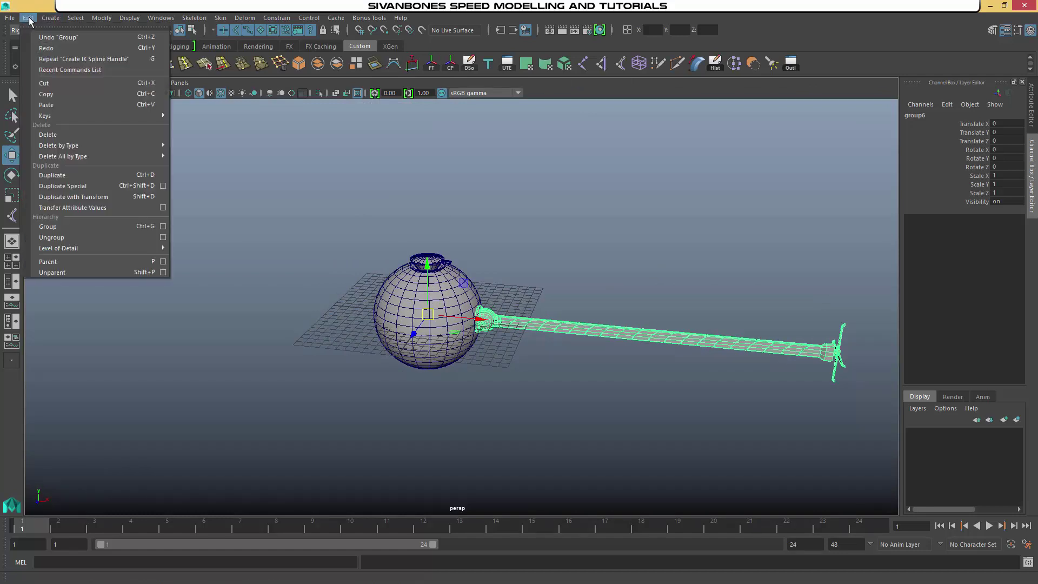
left_click(162, 186)
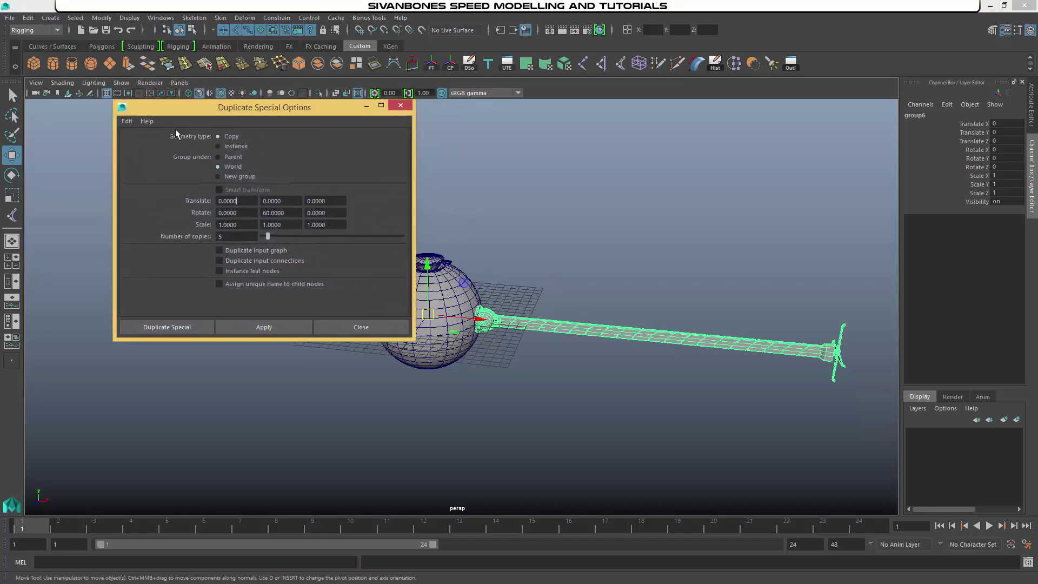
left_click(129, 121)
left_click(145, 144)
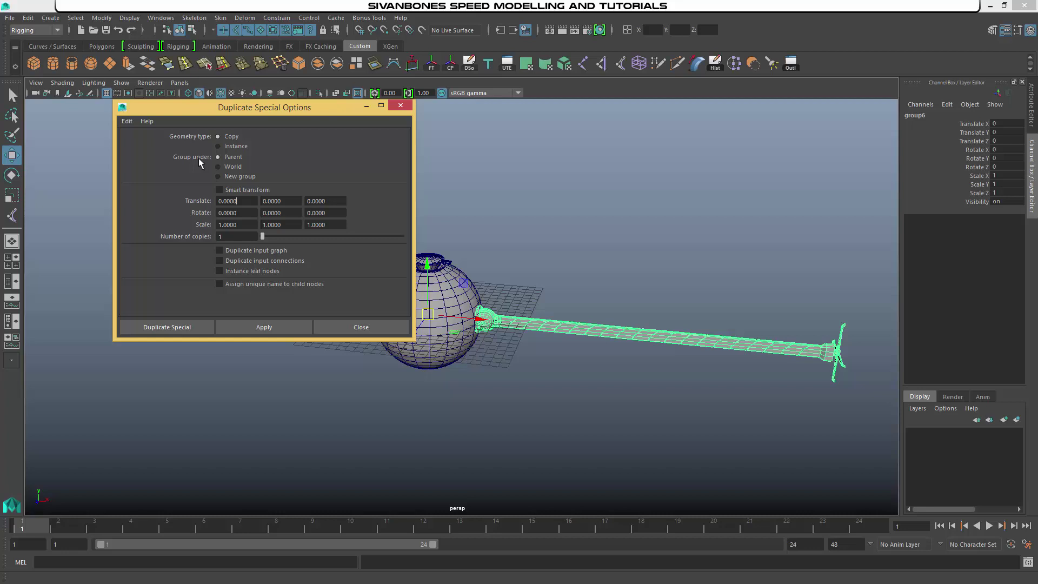
left_click(218, 167)
Duplicate the arm group around the sphere with 5 copies rotated 60 degrees in Y.
left_click_drag(277, 111, 244, 133)
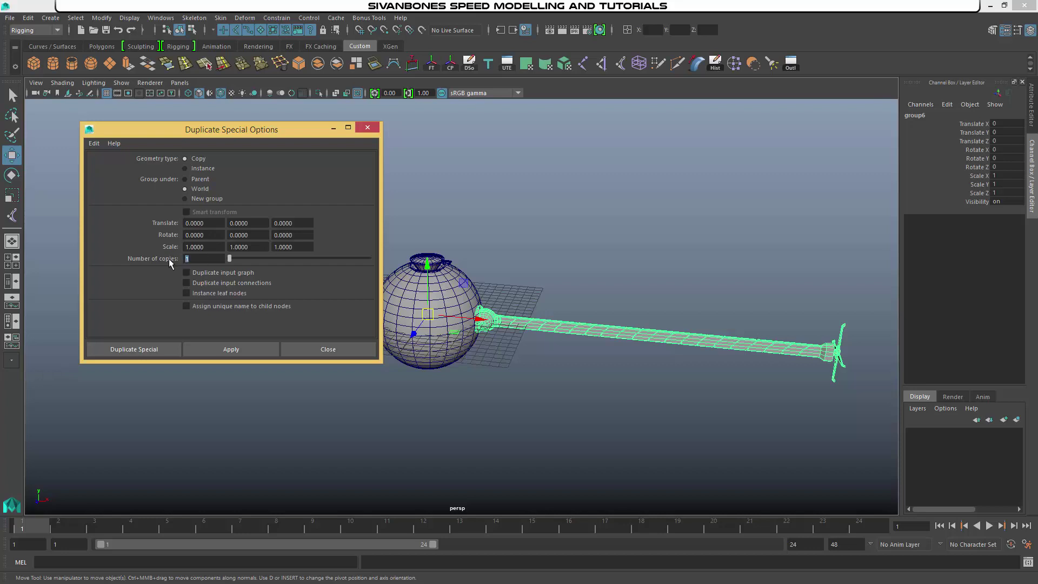
double_click(261, 234)
type("60")
left_click_drag(241, 130, 681, 131)
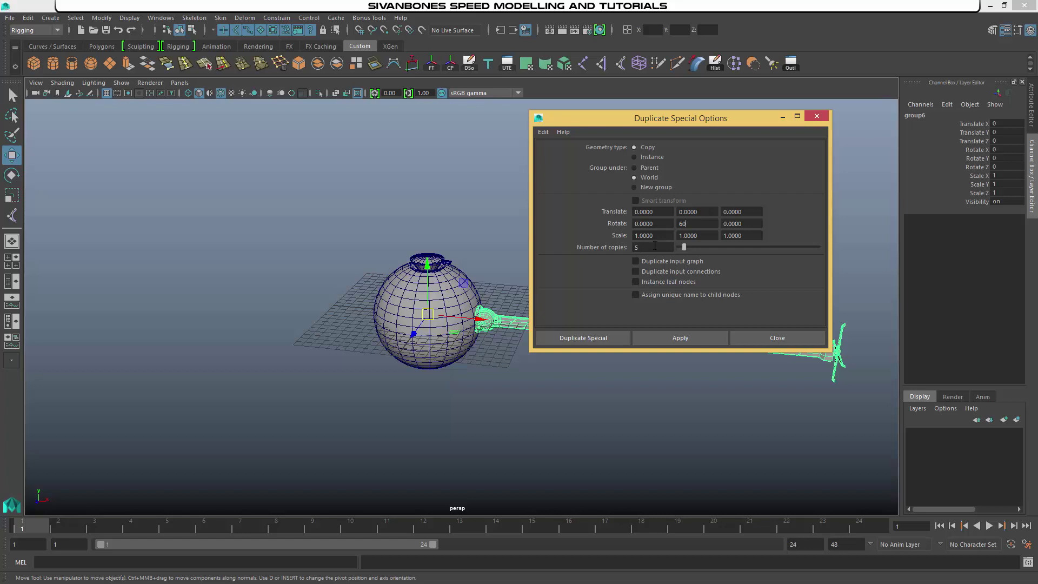
left_click_drag(671, 119, 718, 123)
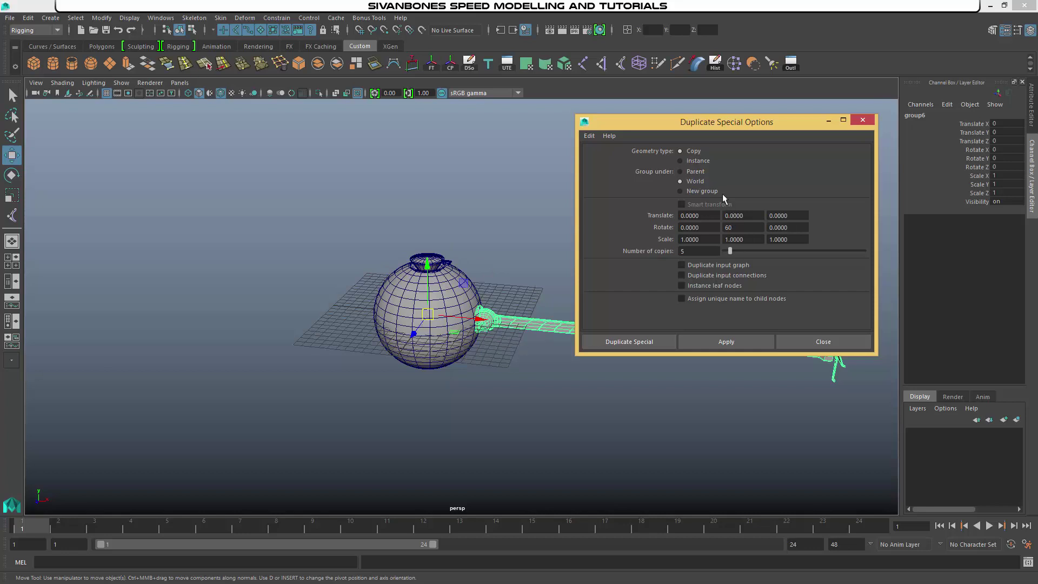
left_click(629, 342)
Check the duplicated arms around the sphere by selecting them one after another along with their groups.
left_click_drag(628, 272, 598, 289, "alt")
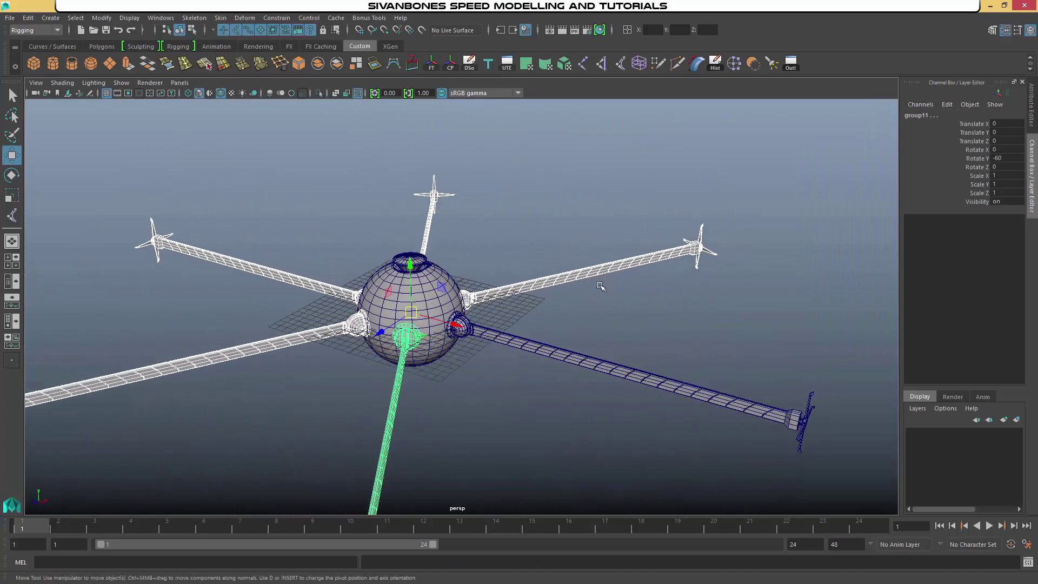
left_click(501, 336)
left_click(511, 285)
left_click(433, 223)
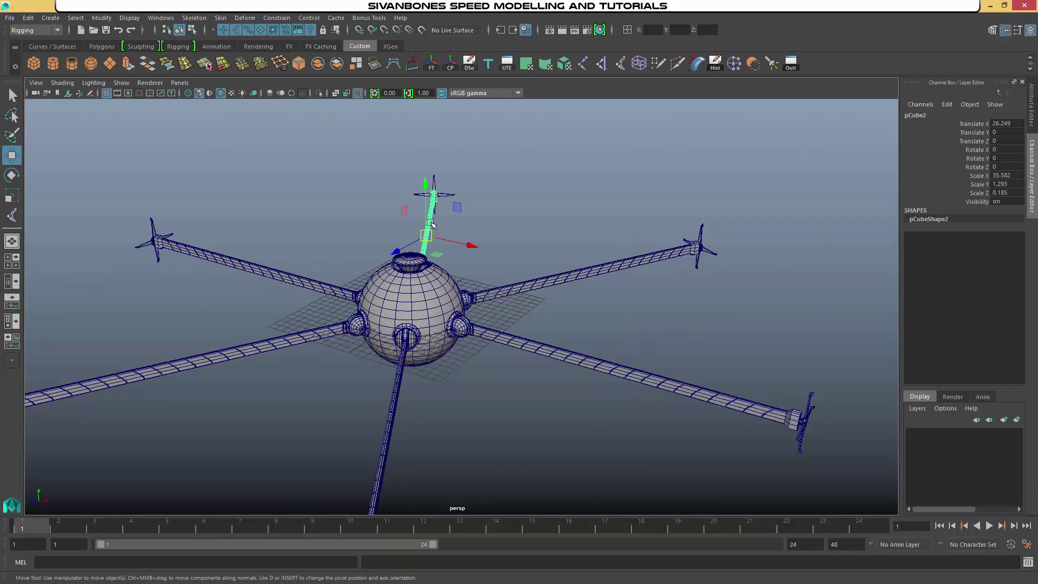
left_click(304, 281)
left_click(584, 360)
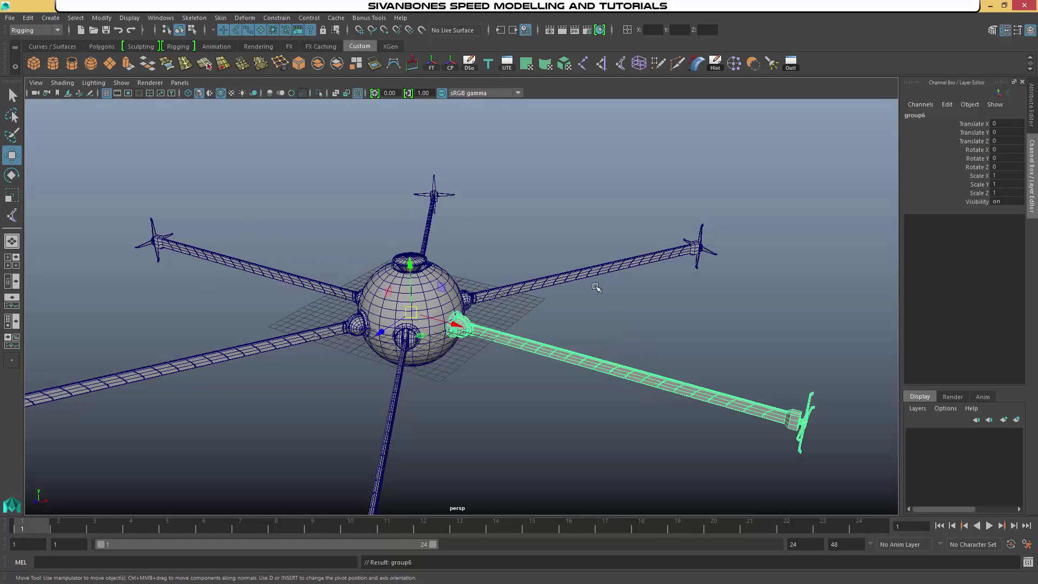
left_click(558, 275)
left_click(559, 277)
left_click(433, 230)
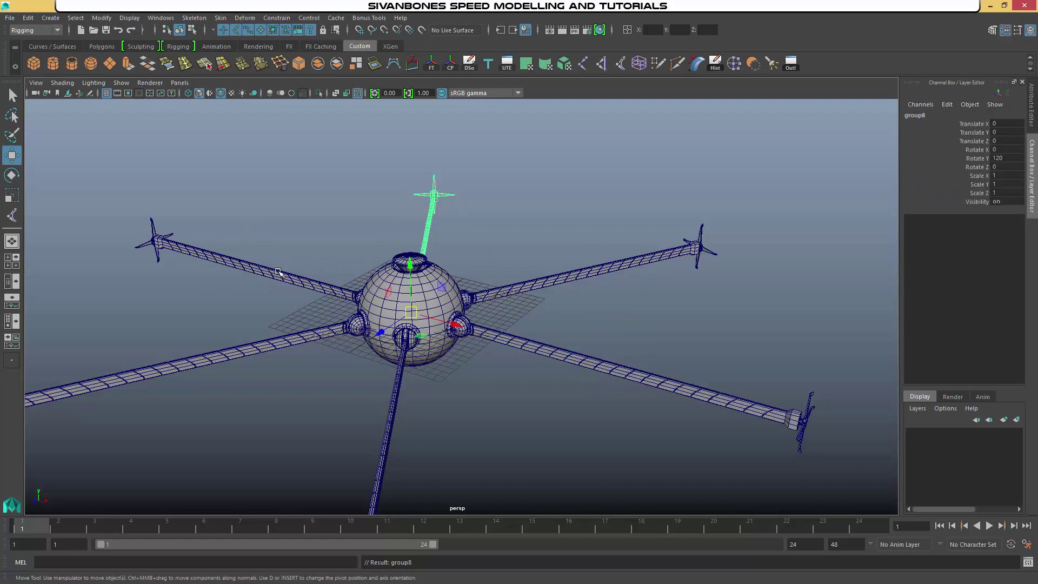
left_click(295, 265)
left_click(613, 404)
Put the arm group rotated -60 degrees in Y on a new display layer and hide that layer.
key("q")
right_click_drag(697, 378, 519, 324, "alt")
mouse_move(519, 324)
left_mouse_down("alt")
mouse_move(536, 317)
mouse_move(515, 322)
left_mouse_up("alt")
left_click(510, 316)
key("Up")
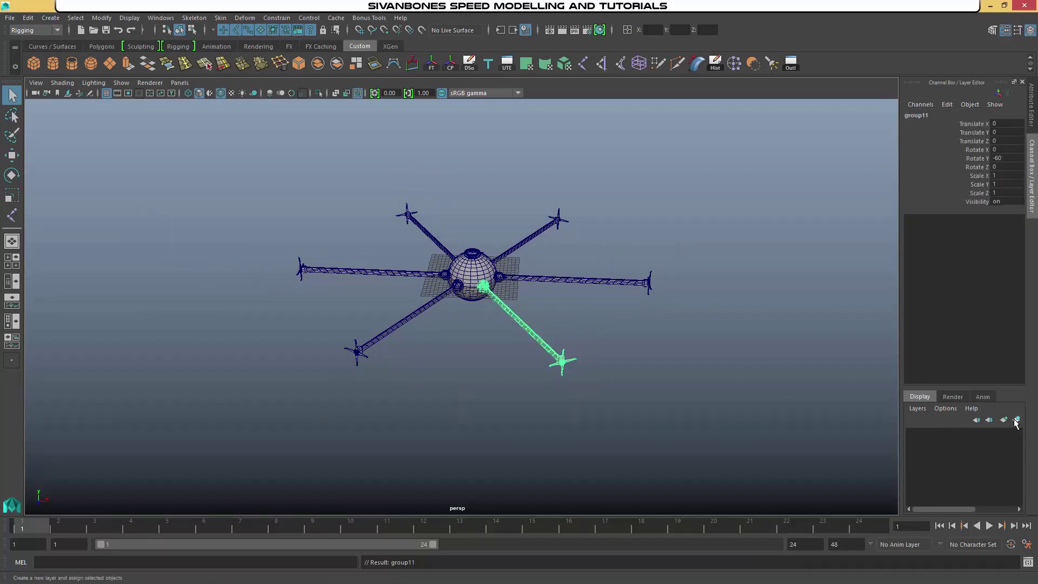
scroll(636, 393, "up", 3)
middle_click_drag(647, 365, 620, 386, "alt")
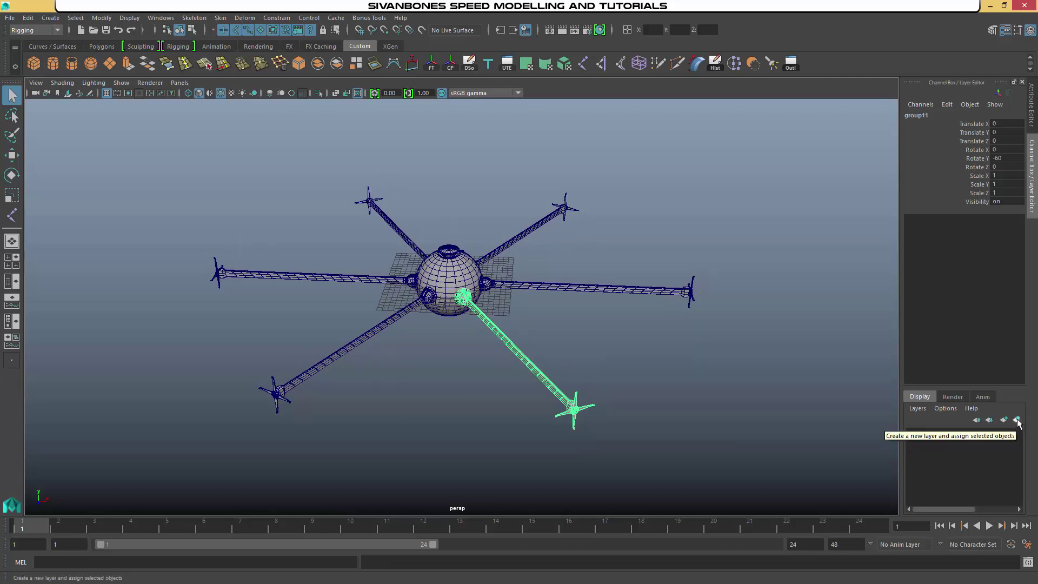
left_click(1017, 420)
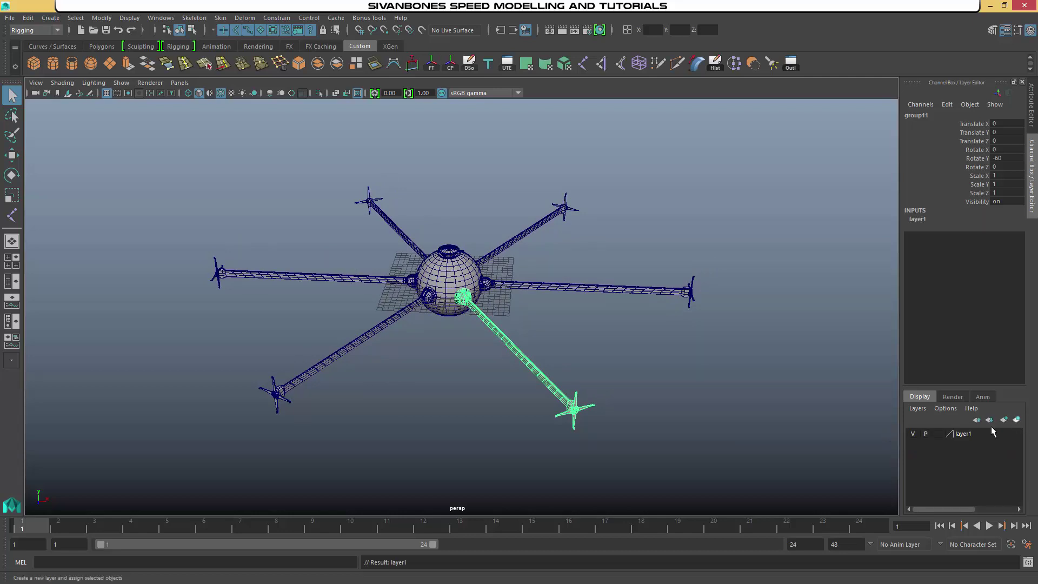
left_click(913, 433)
Add the whole arm group rotated 240 degrees in Y to the hidden layer1.
left_click(384, 321)
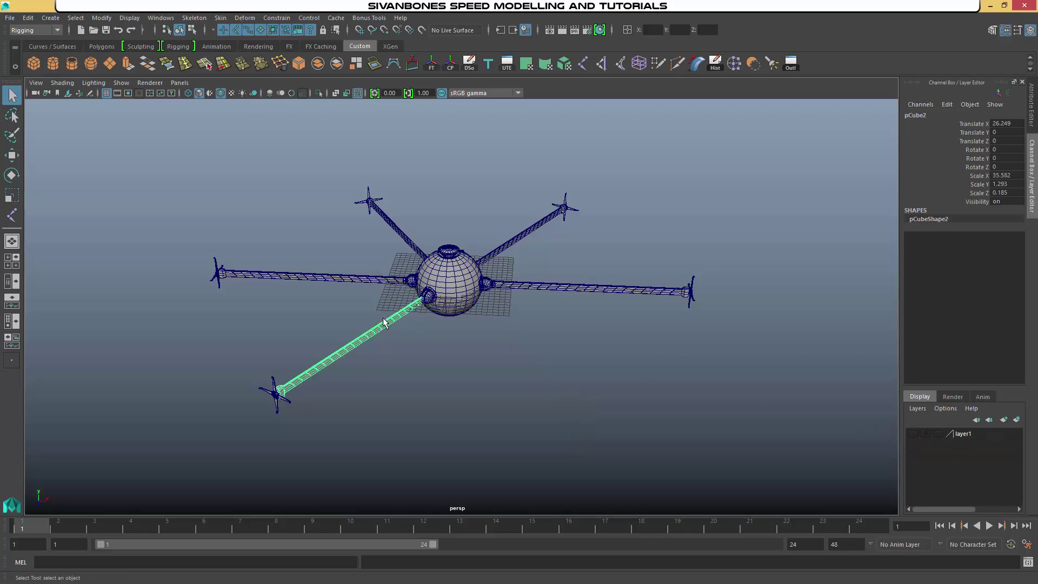
left_click(913, 433)
left_click(912, 433)
key("Up")
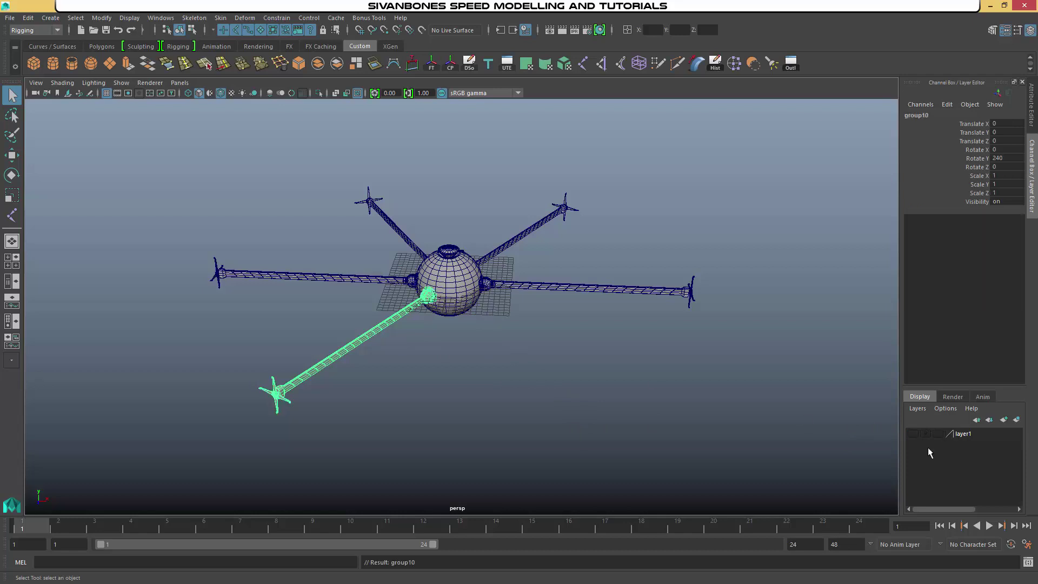
right_click(962, 433)
left_click(956, 450)
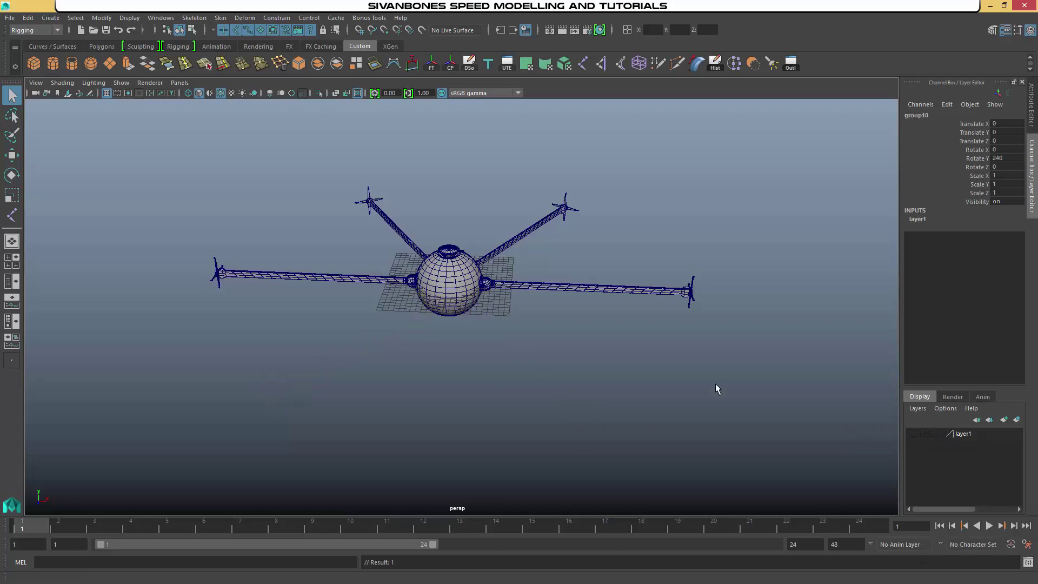
Add the arm group directly opposite the original arm to the hidden layer1.
left_click(408, 281)
key("Up")
right_click(971, 436)
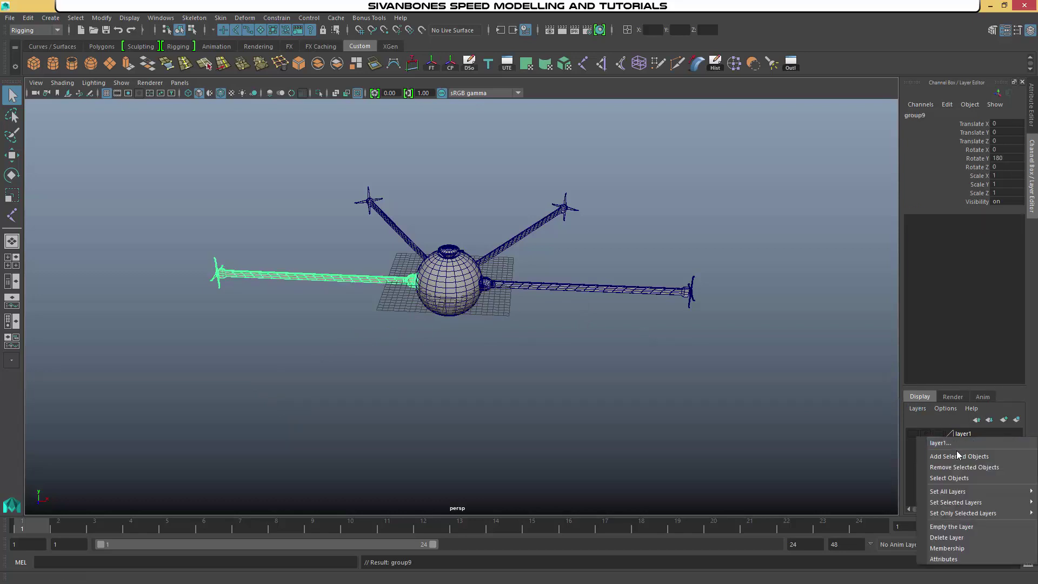
left_click(956, 450)
Add the arm group rotated 60 degrees in Y to the hidden layer1.
left_click(515, 241)
key("Up")
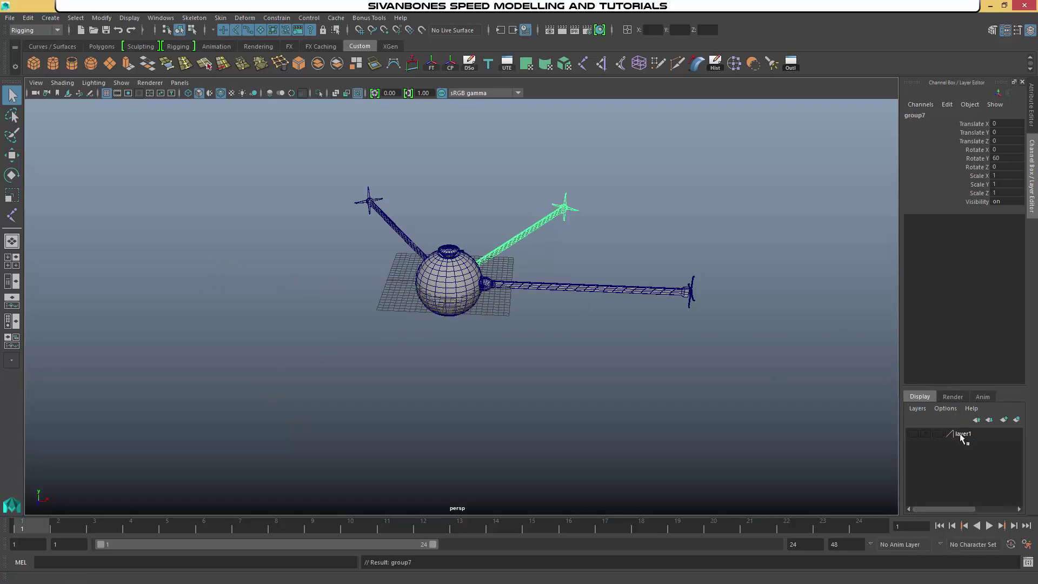
right_click(960, 433)
left_click(959, 451)
Add the last duplicated arm group, rotated 120 degrees in Y, to the hidden layer1 and show the four-view layout.
left_click(403, 233)
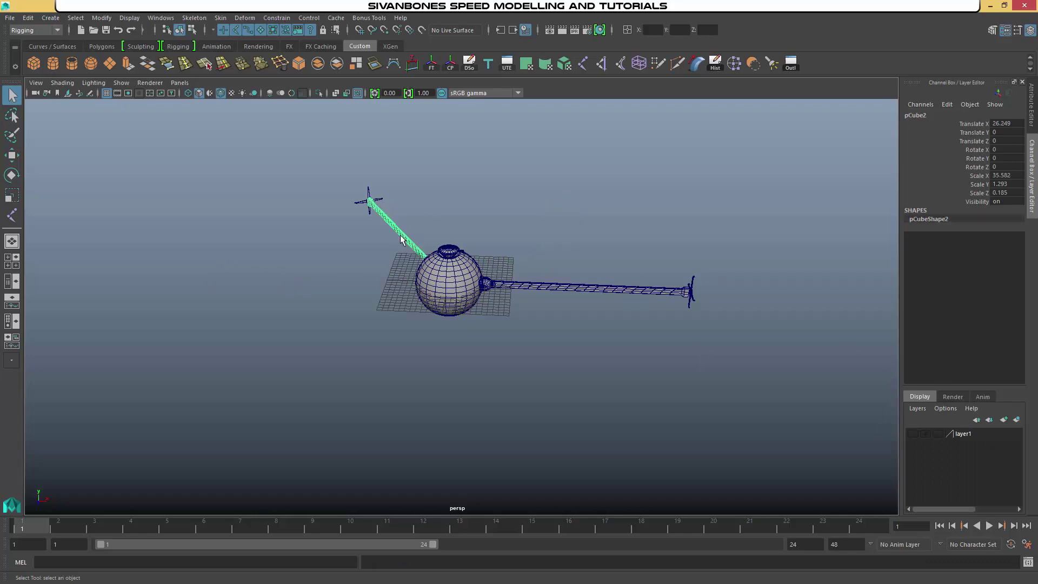
key("Up")
right_click(959, 433)
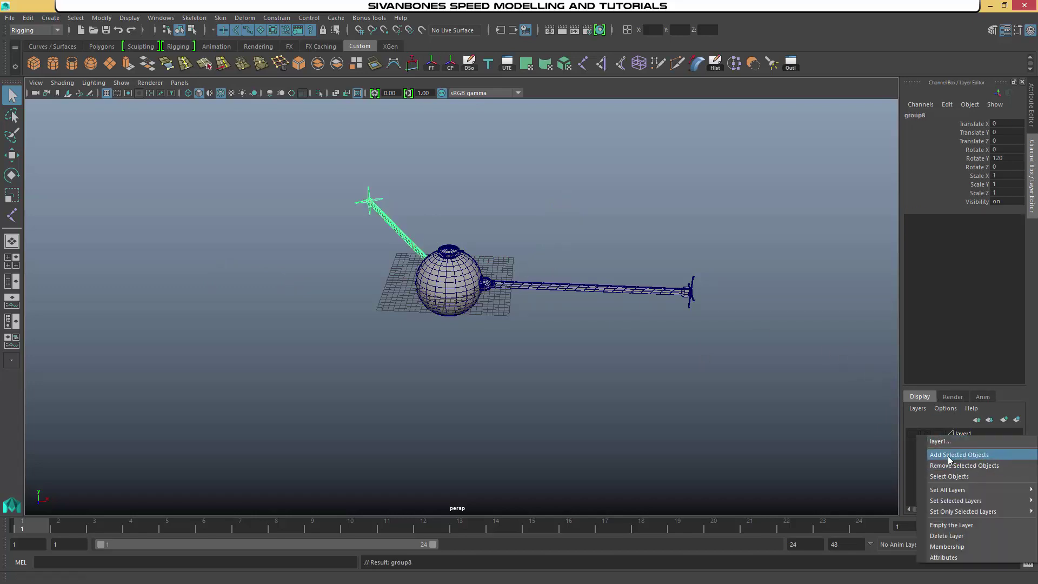
left_click(950, 454)
key("space")
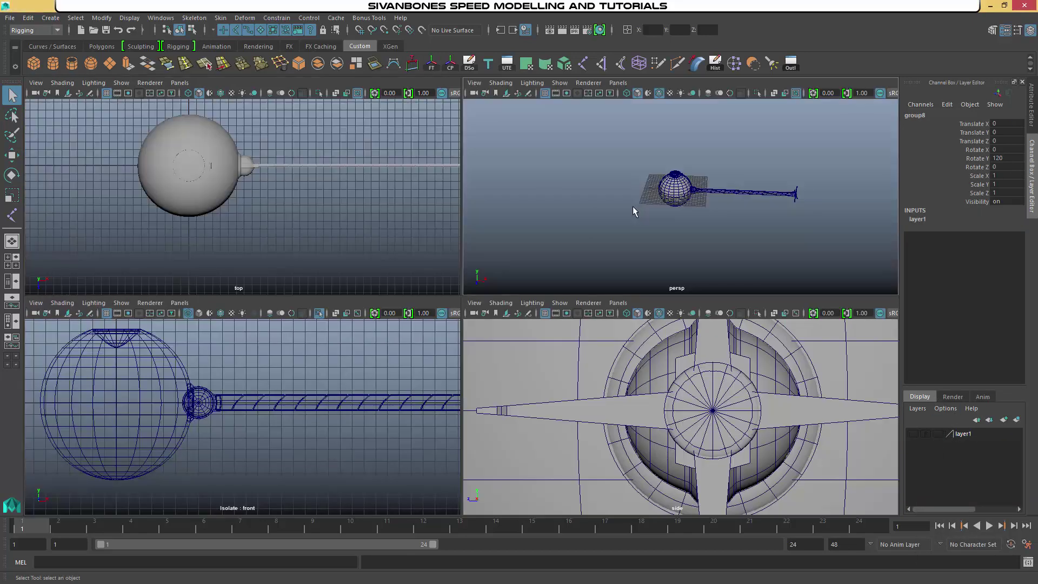
Turn off object isolation in the front view and maximize that view around the sphere and arm.
left_click(320, 312)
key("space")
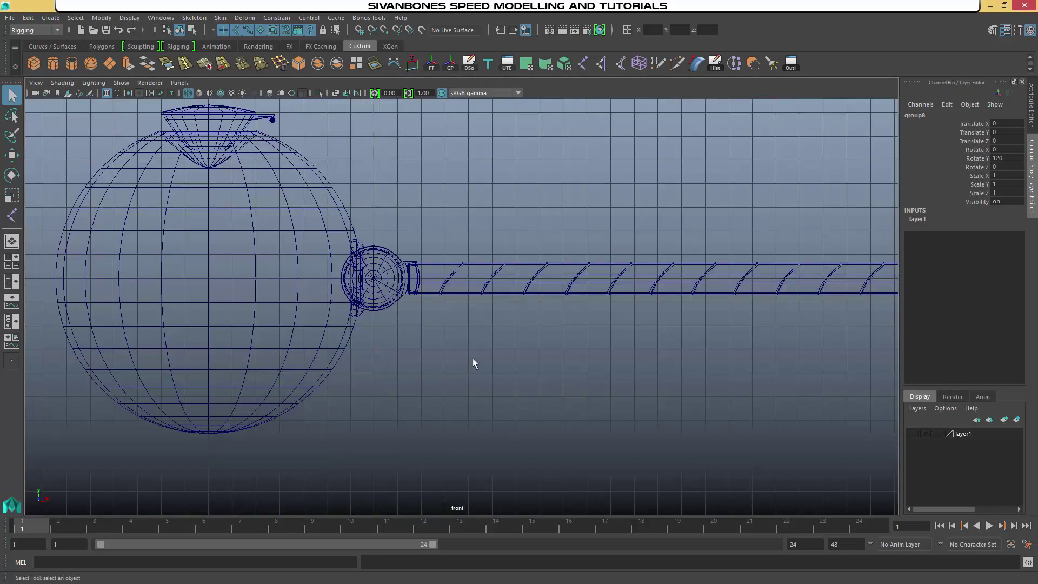
middle_click_drag(580, 357, 462, 357, "alt")
right_click_drag(462, 356, 410, 157, "alt")
middle_click_drag(466, 336, 394, 345, "alt")
right_click_drag(449, 227, 405, 176, "alt")
middle_click_drag(139, 100, 200, 111, "alt")
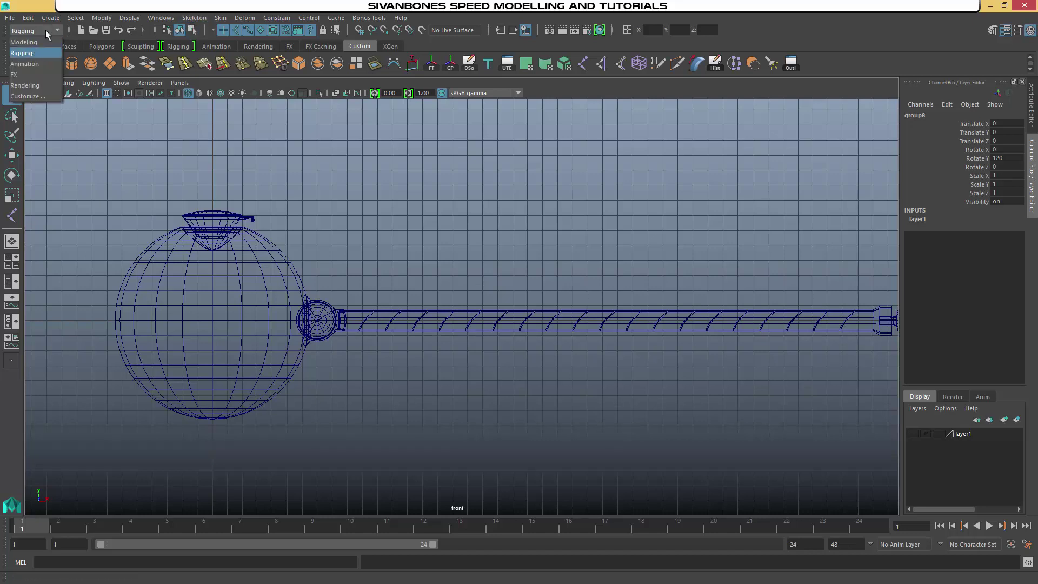
Start a joint chain with its root at the sphere's centre and the second joint at the centre of the arm's ball socket.
left_click(190, 19)
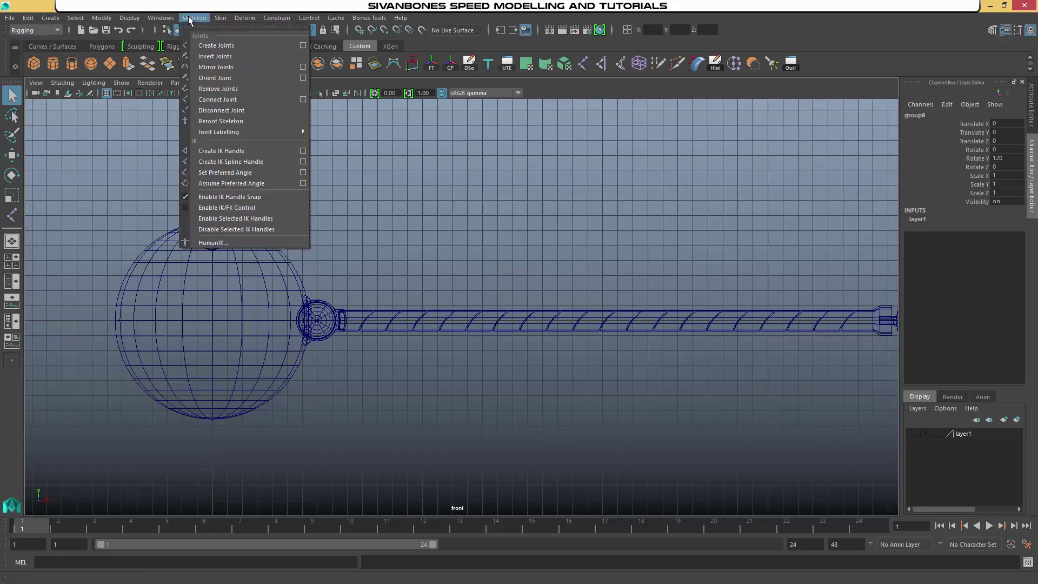
left_click(216, 45)
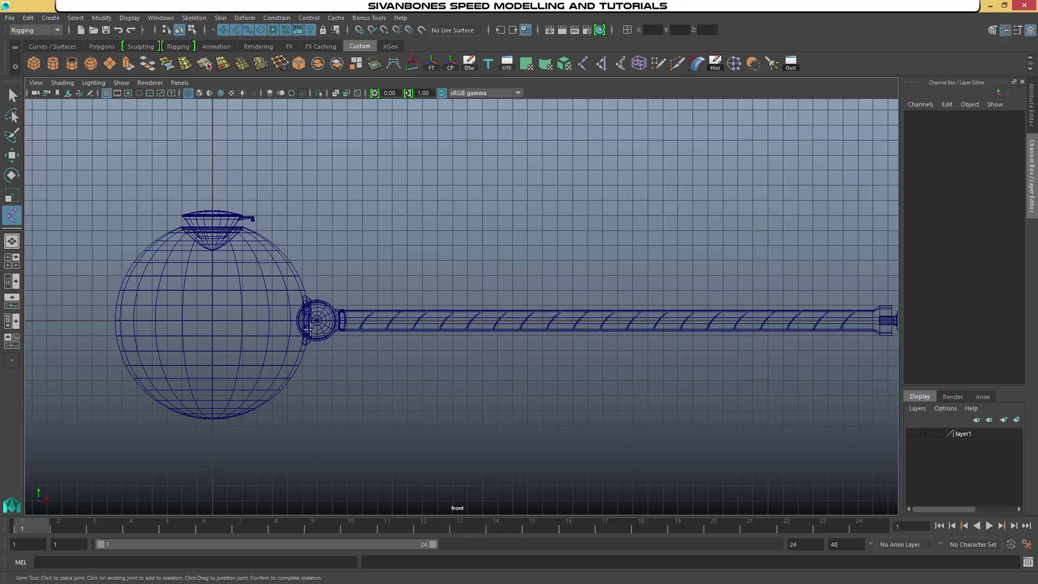
left_click(212, 321)
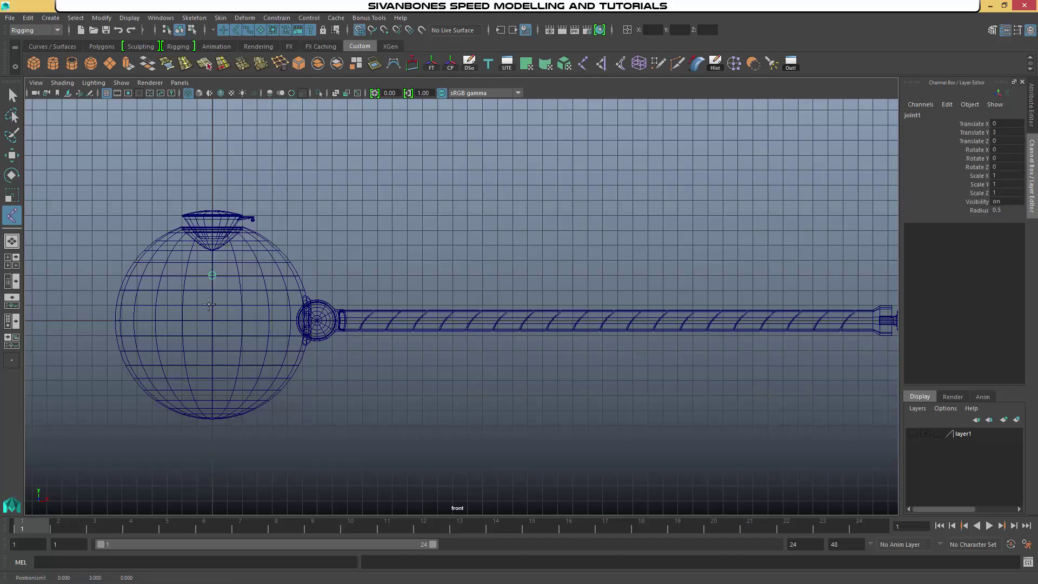
middle_click_drag(313, 289, 314, 266, "alt")
scroll(313, 270, "up", 3)
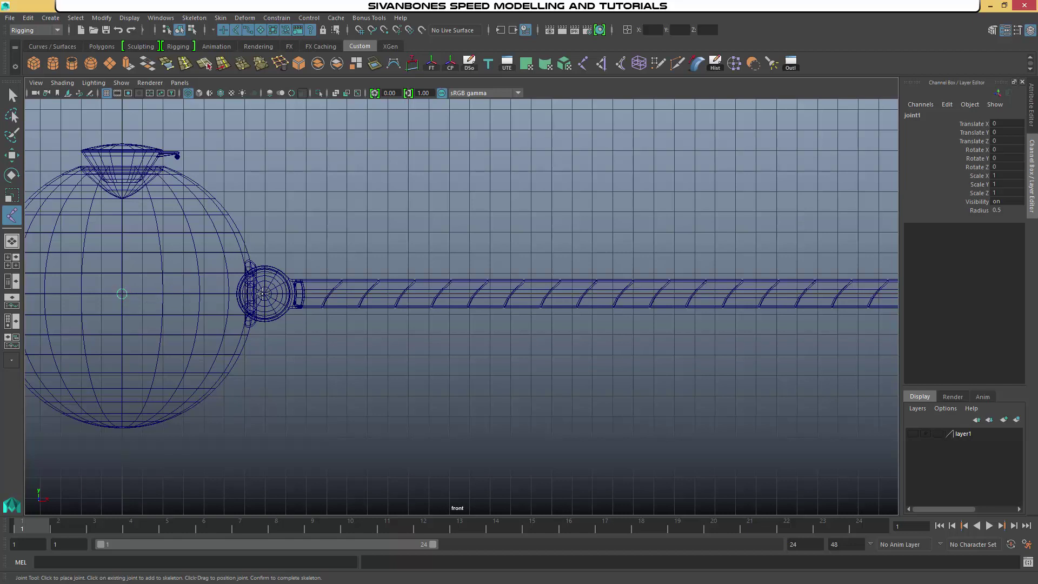
left_click(264, 294)
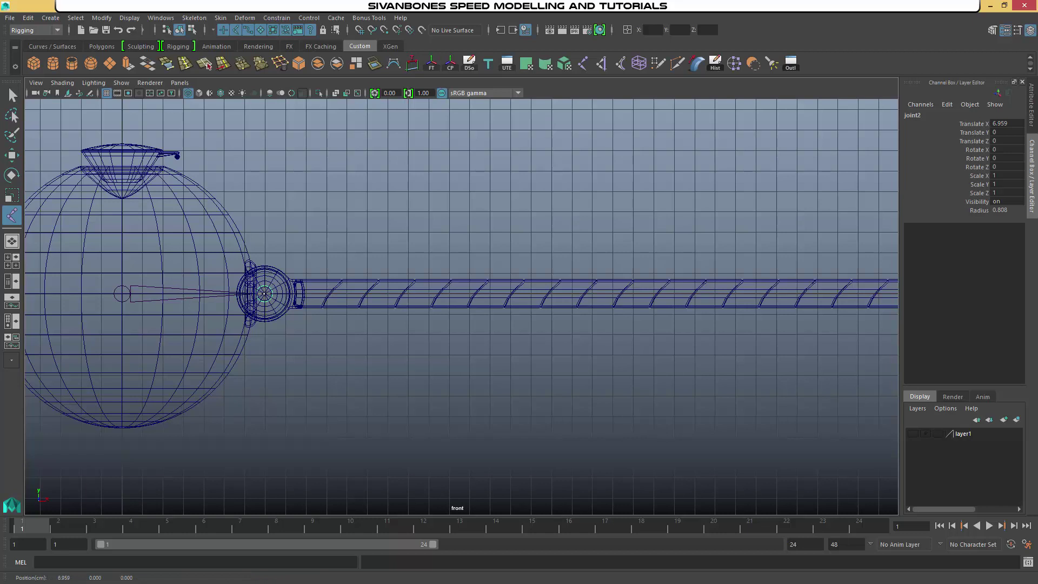
Continue the joint chain with eleven joints along the arm's centreline, one at each spiral groove from the socket to mid-arm.
middle_click_drag(399, 330, 190, 295, "alt")
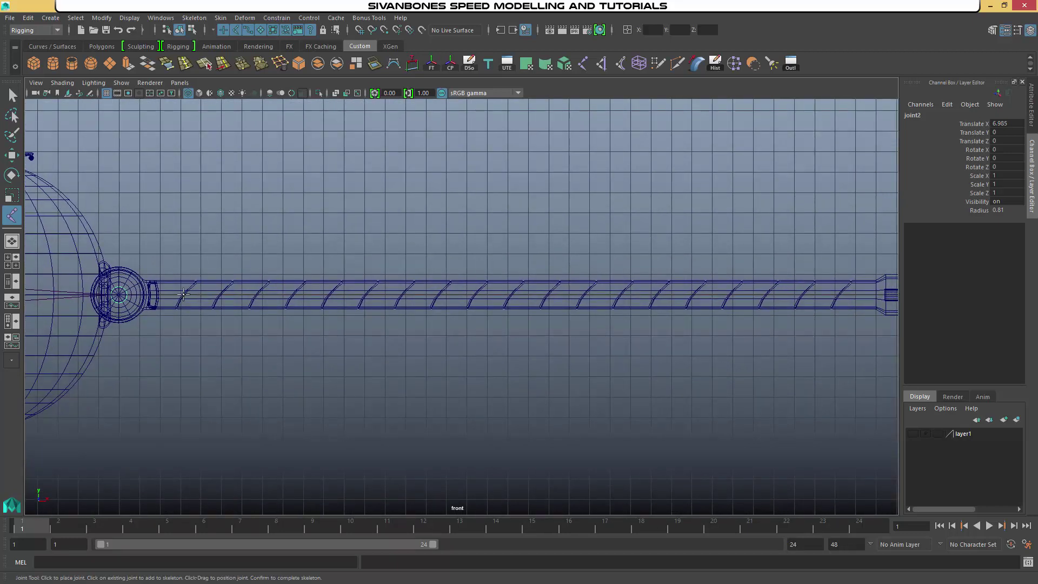
left_click(184, 295)
left_click(221, 295)
left_click(257, 295)
left_click(292, 294)
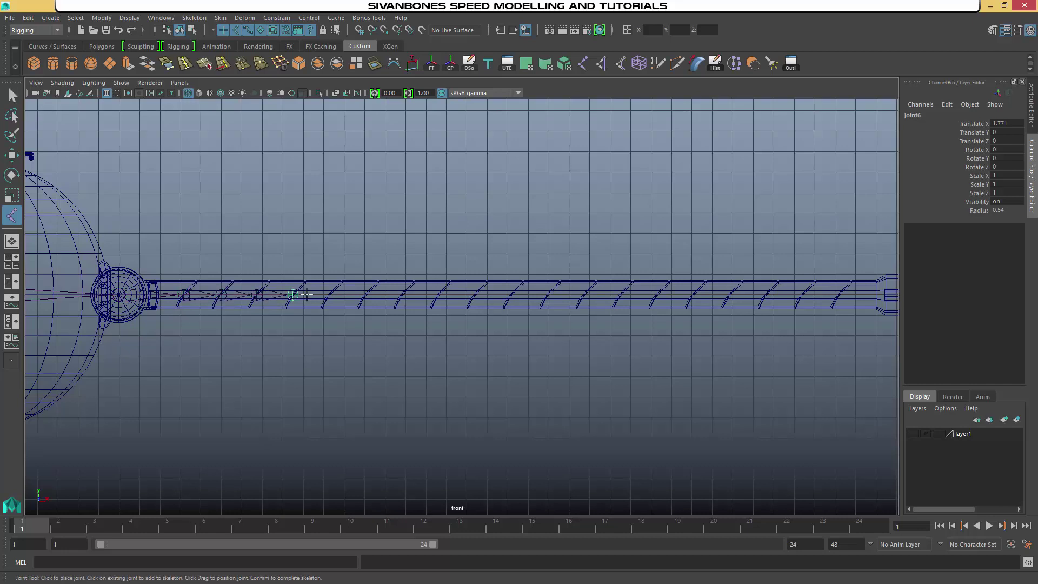
left_click(329, 295)
left_click(366, 294)
left_click(401, 295)
left_click(438, 295)
left_click(475, 295)
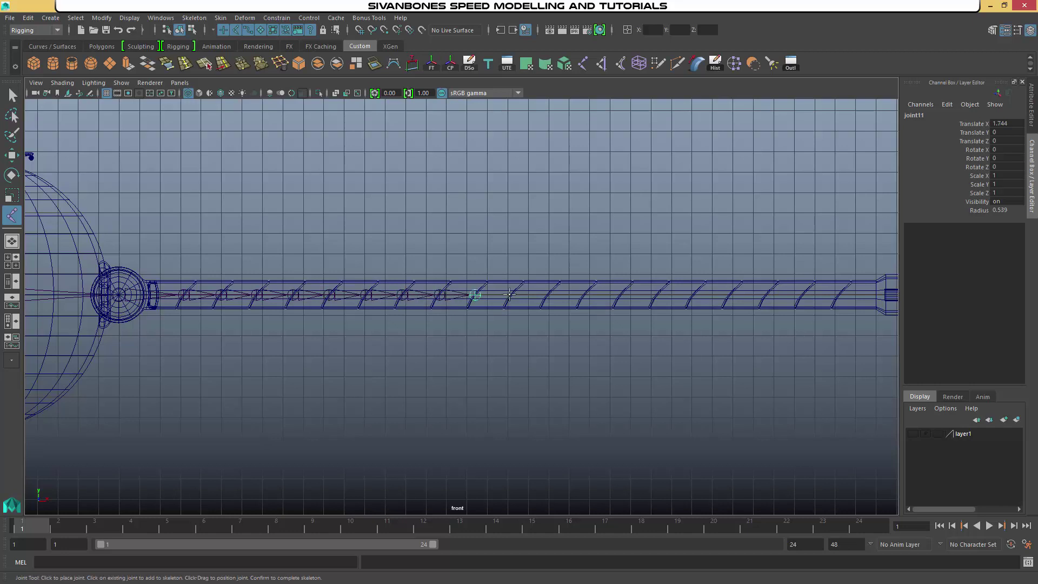
left_click(510, 295)
left_click(547, 295)
Add the next joints on the arm's centreline at each remaining spiral groove up to the end cap.
middle_click_drag(547, 295, 312, 296, "alt")
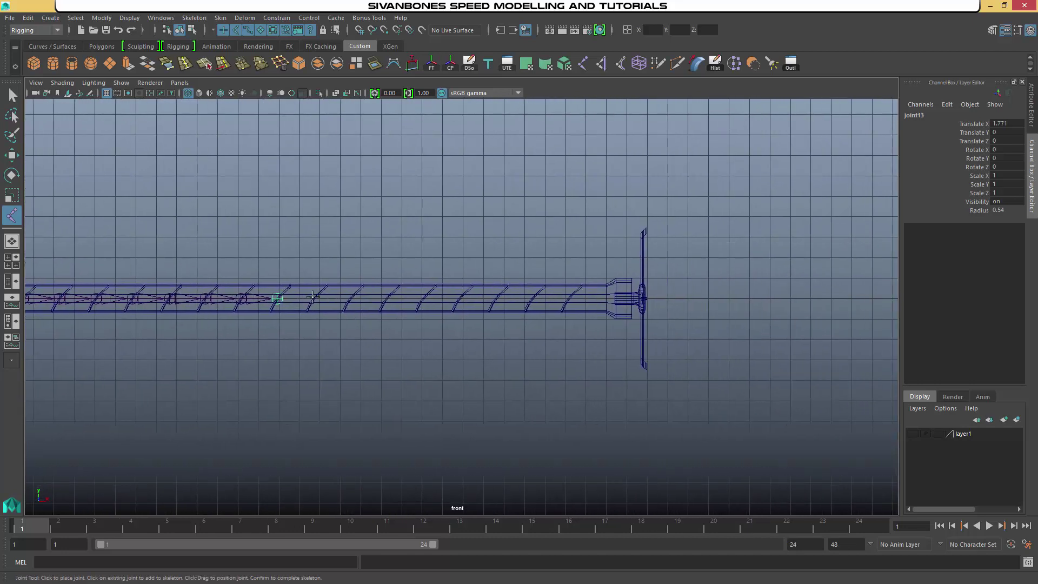
left_click(314, 298)
left_click(351, 298)
left_click(387, 298)
left_click(422, 298)
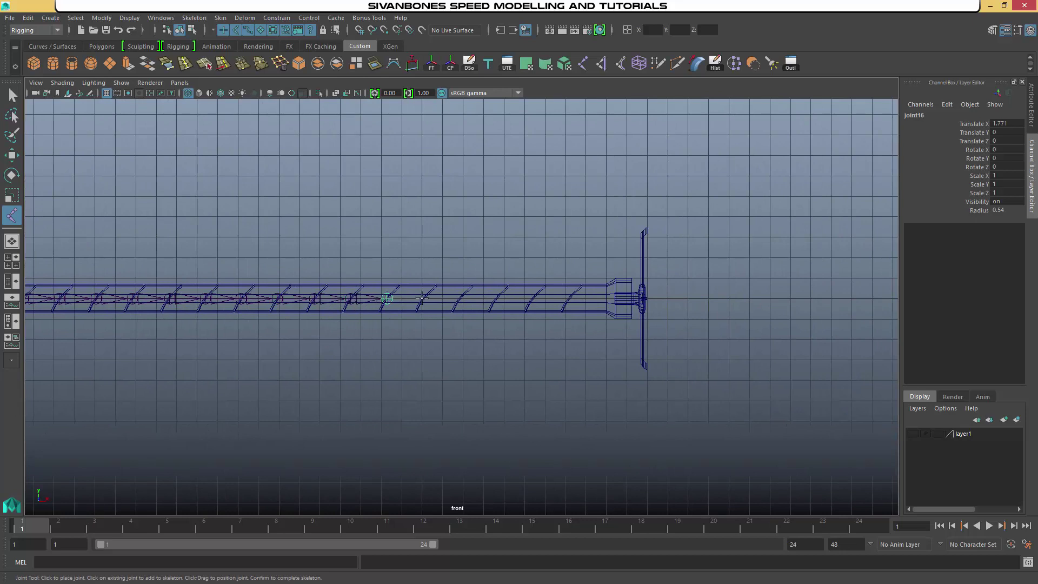
left_click(460, 299)
left_click(496, 299)
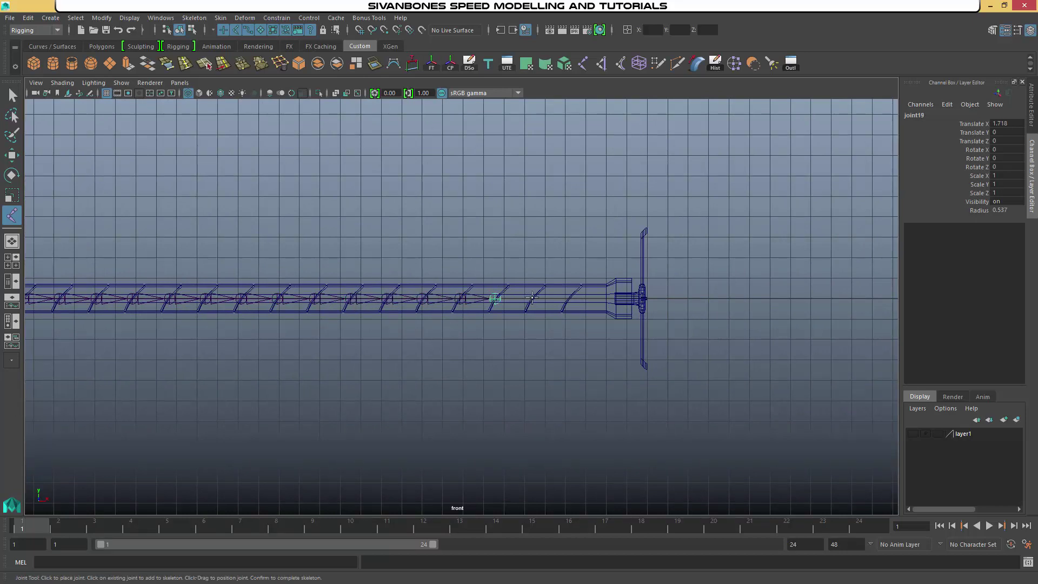
left_click(568, 298)
Finish the joint chain with one joint at the end cap and a last one at the bladed hub.
scroll(629, 307, "up", 4)
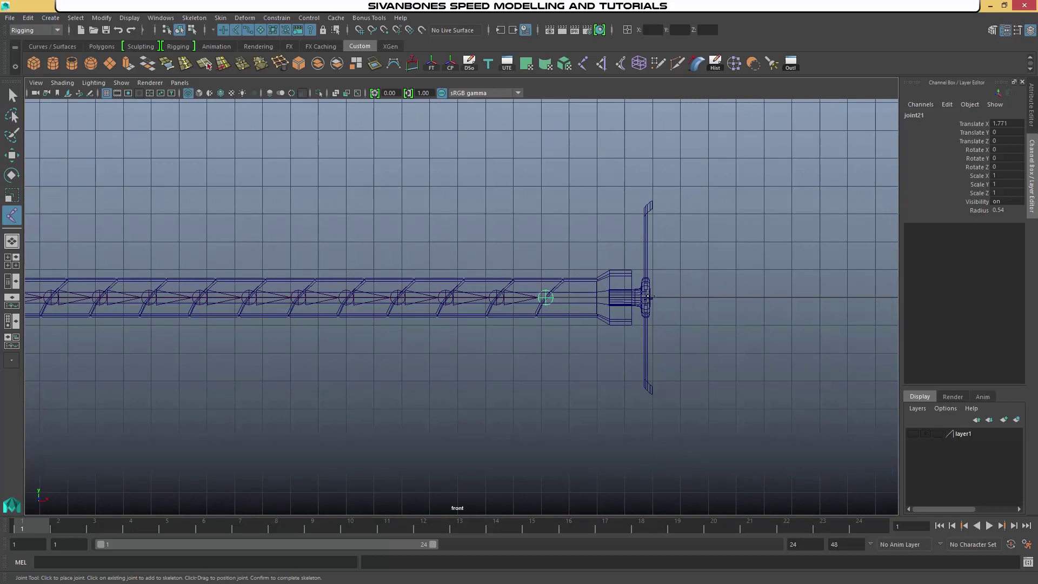
left_click(607, 297)
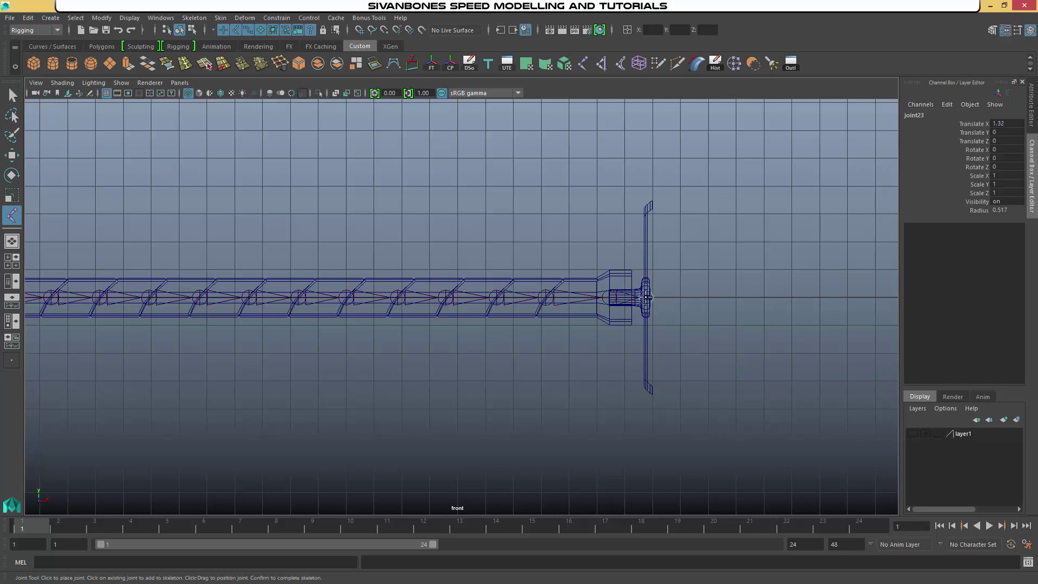
key("Return")
scroll(352, 384, "down", 2)
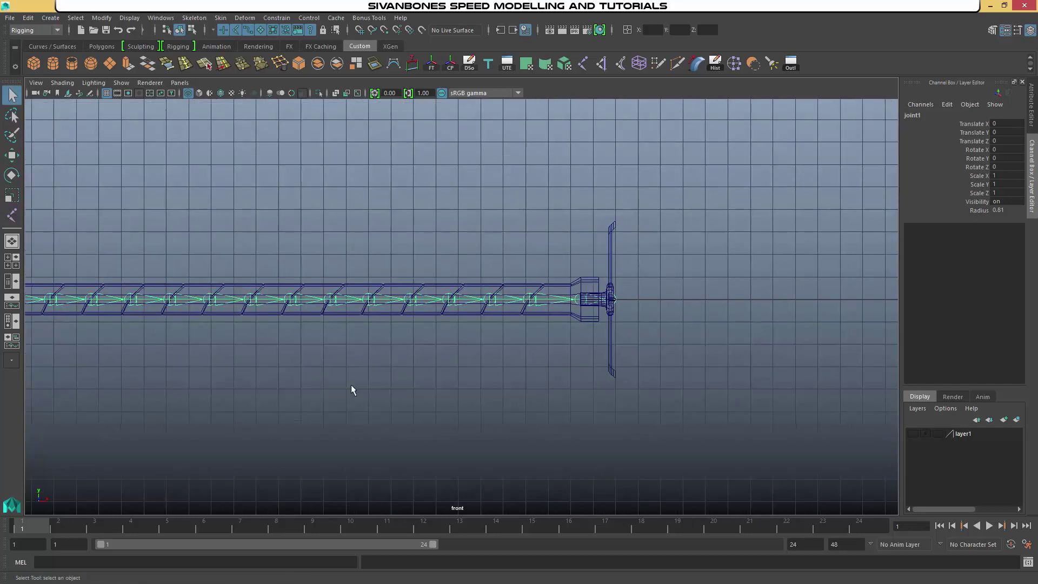
Examine the placement of the completed joint chain inside the sphere and arm in the perspective view.
middle_click_drag(352, 384, 580, 374, "alt")
key("space")
key("space")
scroll(651, 280, "down", 3)
scroll(662, 279, "up", 7)
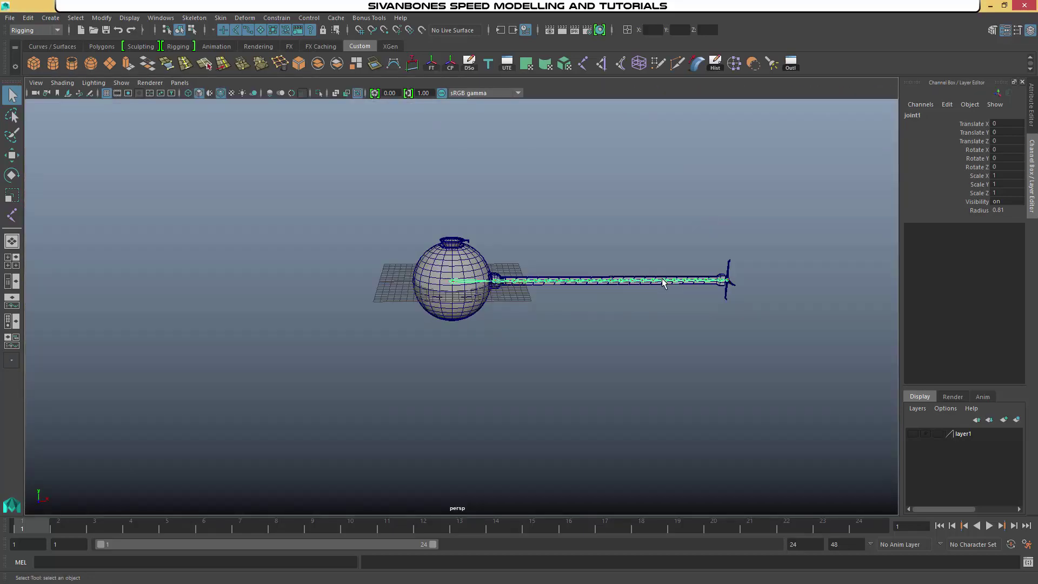
left_click_drag(681, 279, 673, 289, "alt")
middle_click_drag(673, 289, 654, 278, "alt")
left_click_drag(654, 279, 541, 266, "alt")
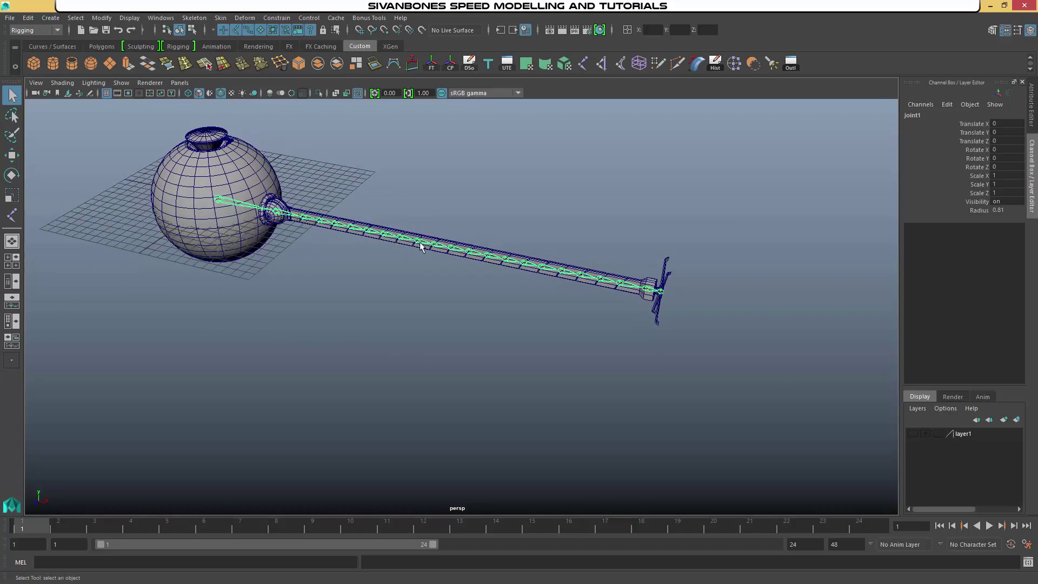
left_click_drag(414, 327, 479, 332, "alt")
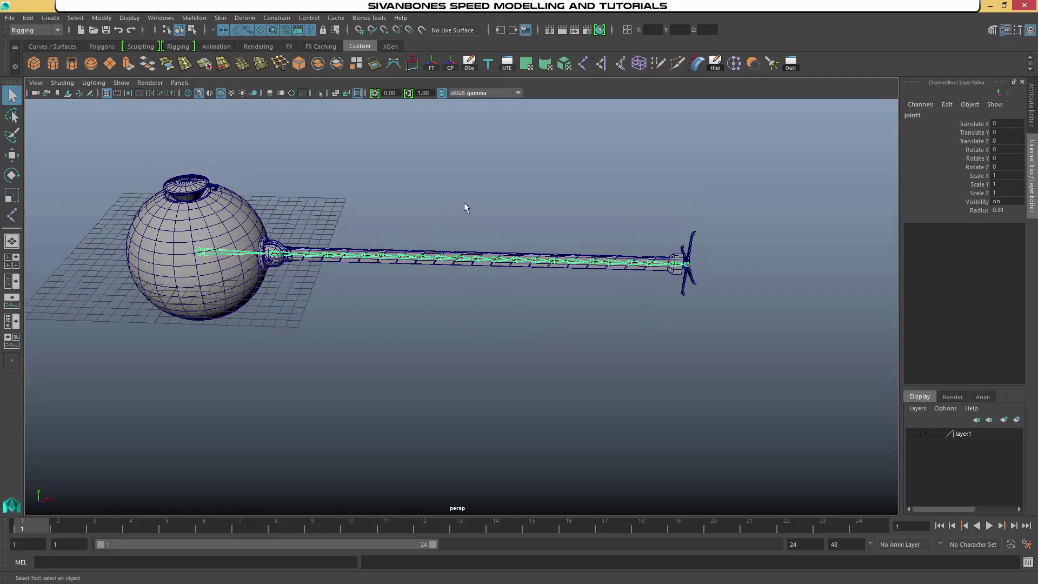
Create an IK spline handle from the ball socket's joint to the joint at the arm's end cap.
key("y")
left_click(200, 17)
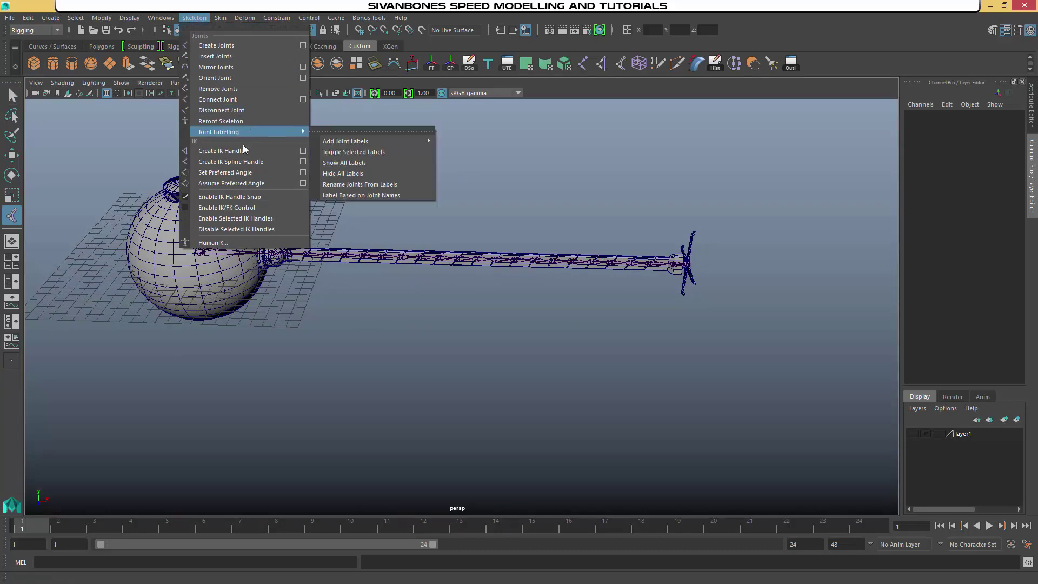
left_click(303, 161)
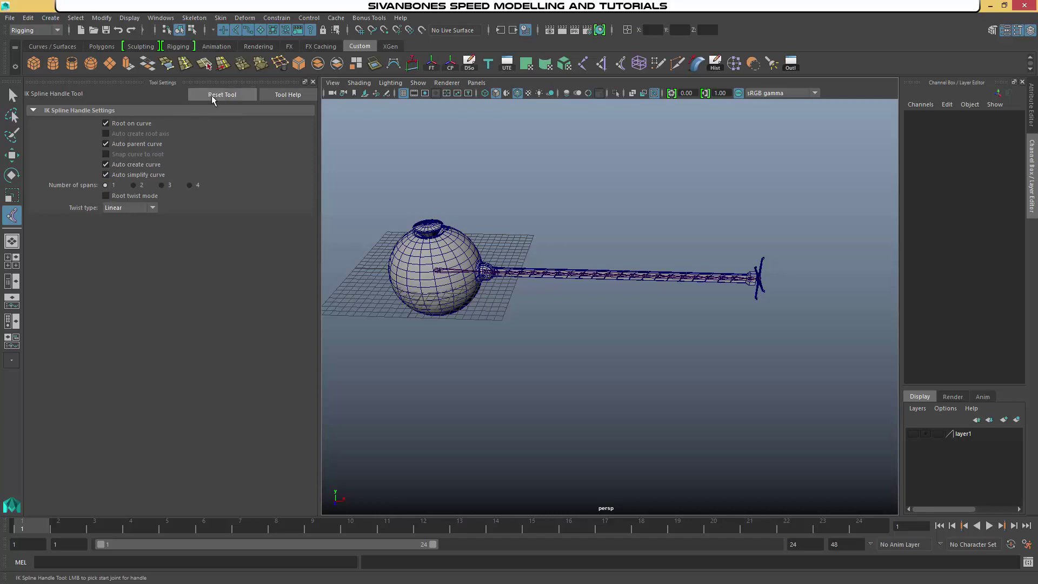
left_click(313, 83)
left_click_drag(411, 287, 306, 227, "alt")
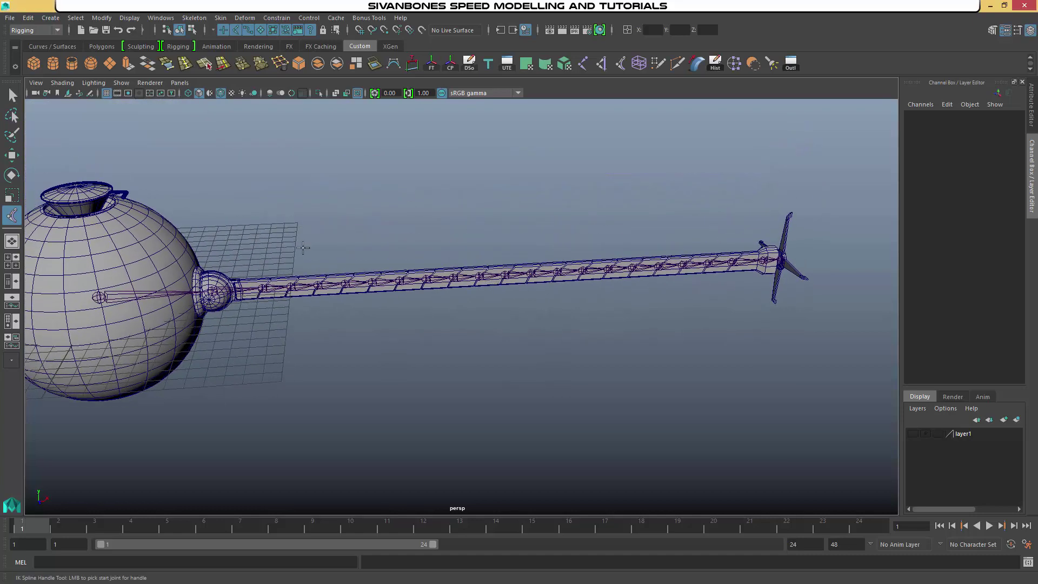
left_click(211, 292)
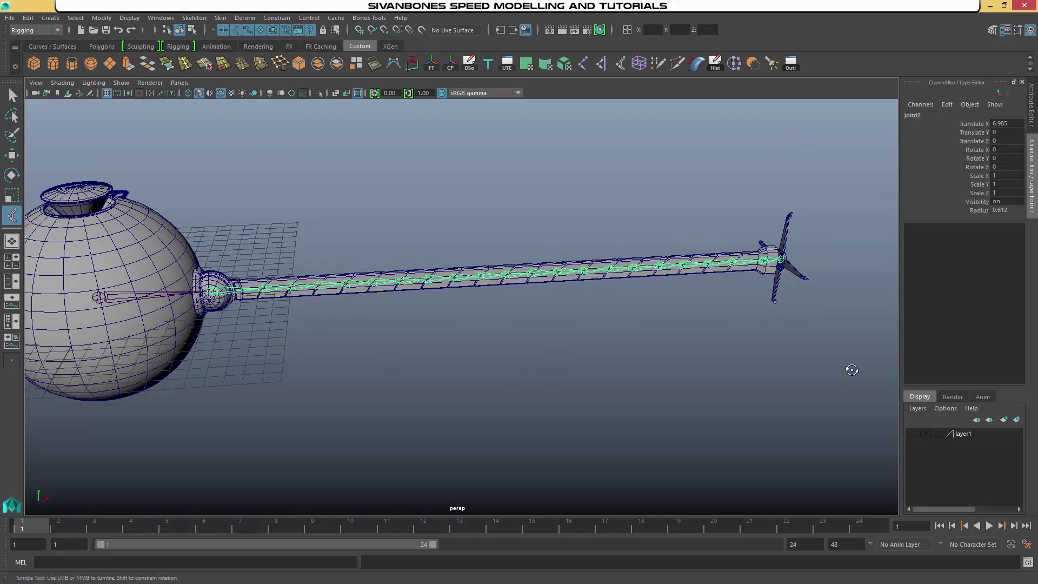
left_click_drag(851, 366, 844, 351, "alt")
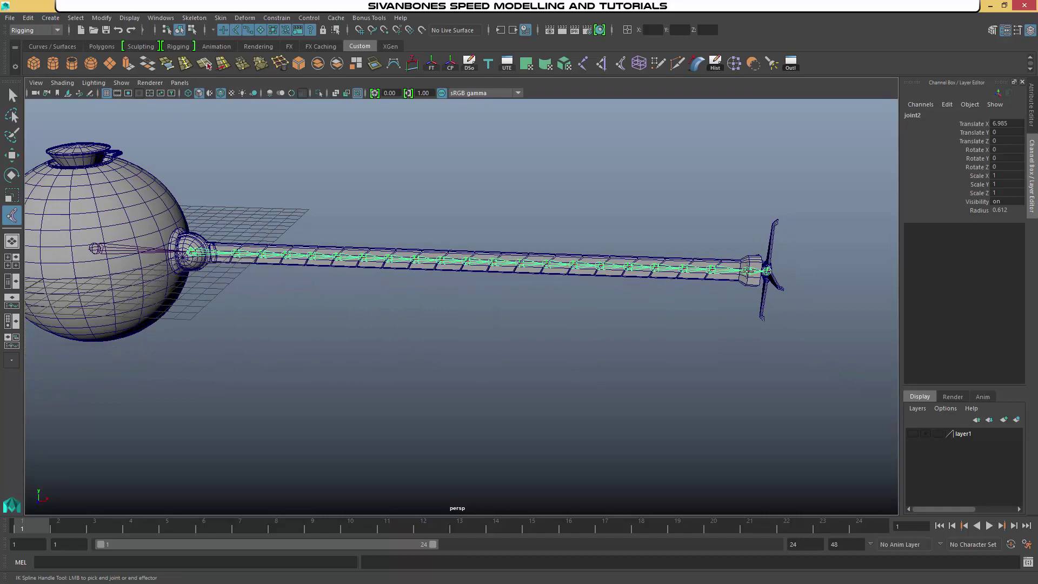
left_click(746, 272)
key("q")
left_click_drag(647, 311, 349, 351, "alt")
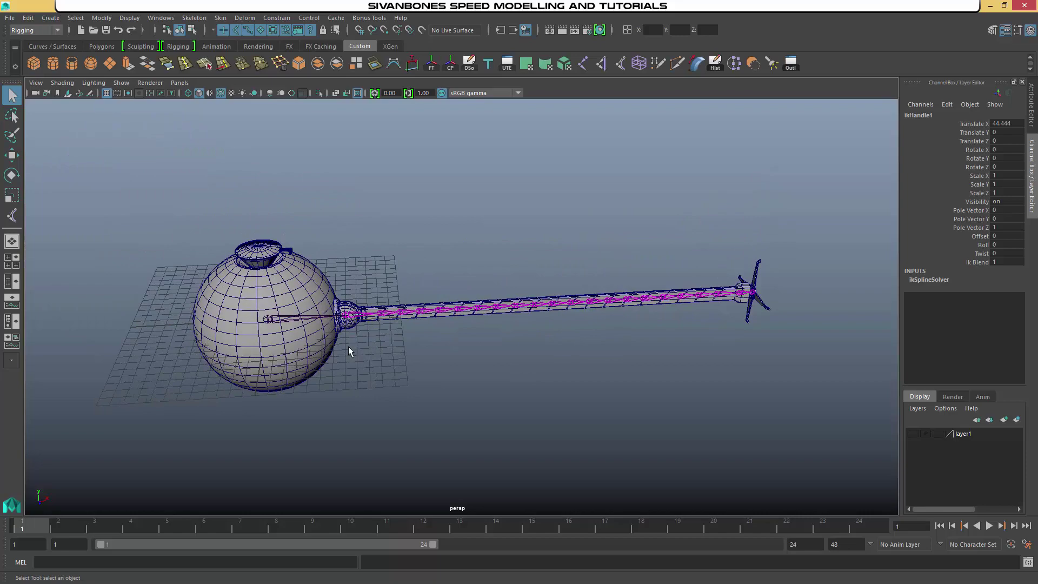
left_click(269, 319)
left_click_drag(270, 322, 55, 428, "alt")
left_click(524, 387)
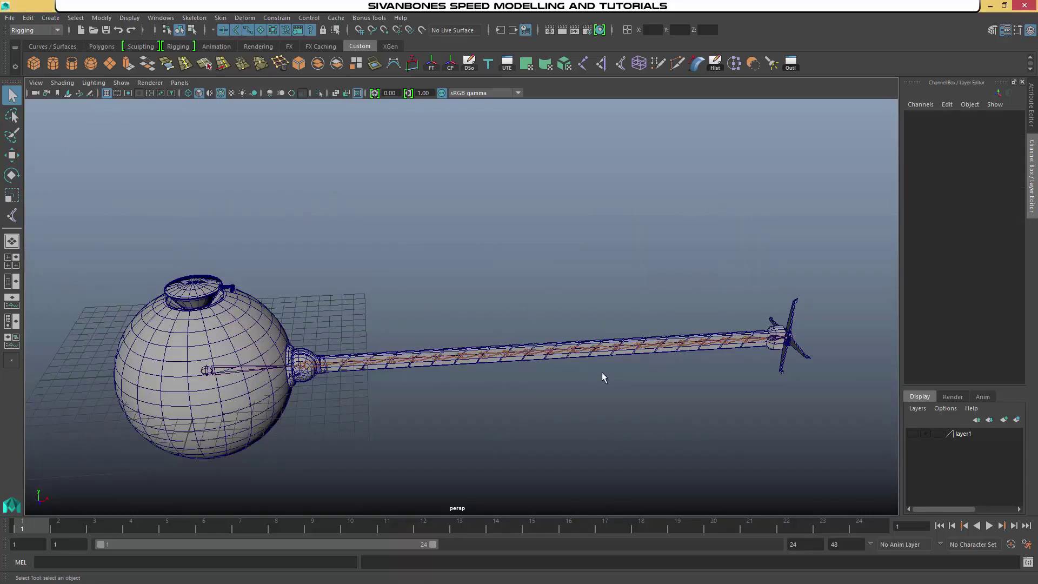
left_click_drag(603, 377, 693, 373, "alt")
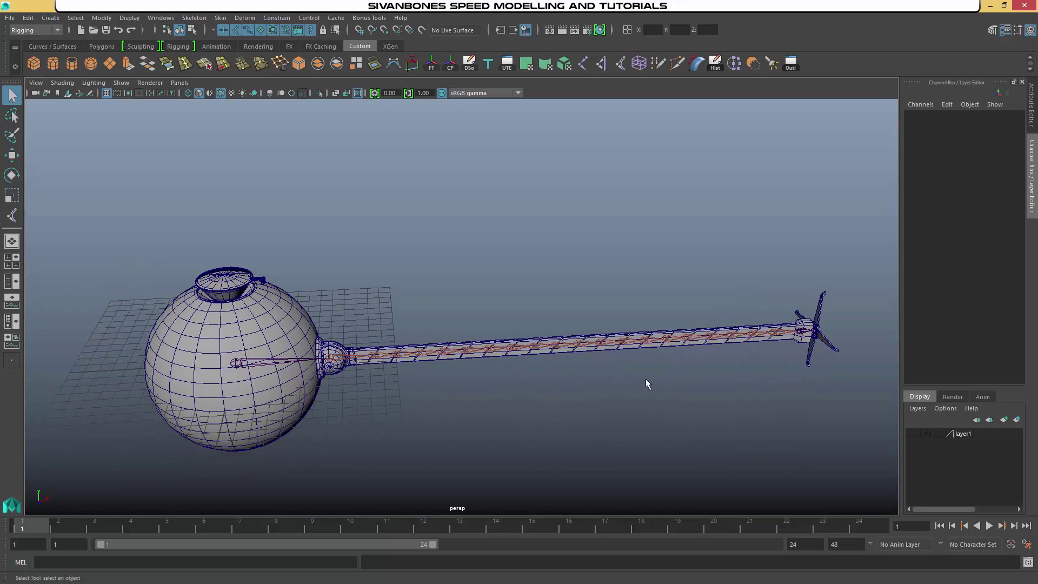
Duplicate the whole joint chain from its root as five copies grouped under World, each rotated 60 degrees further in Y.
left_click(236, 364)
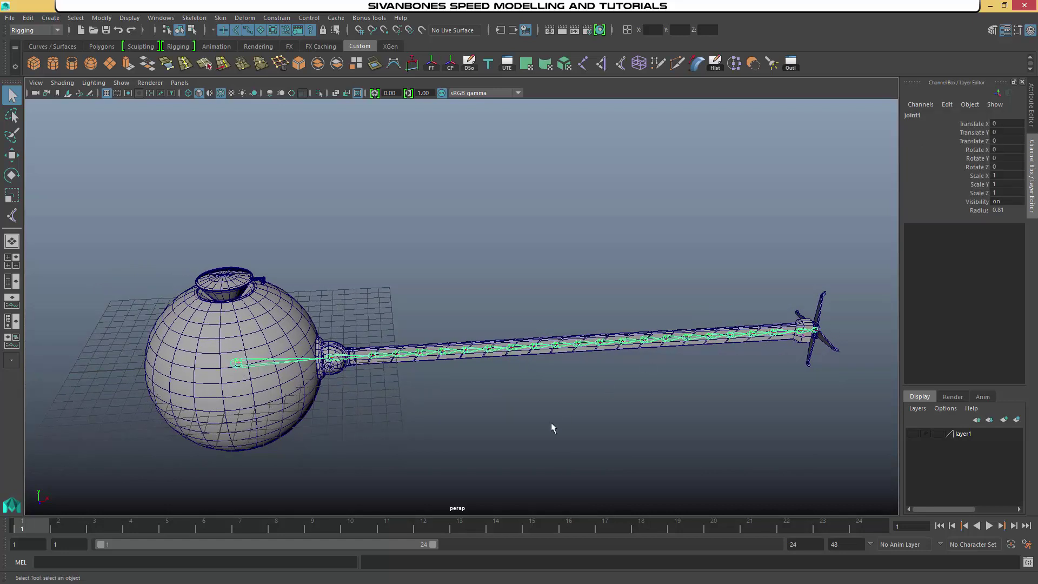
left_click_drag(552, 427, 600, 213, "alt")
left_click(28, 17)
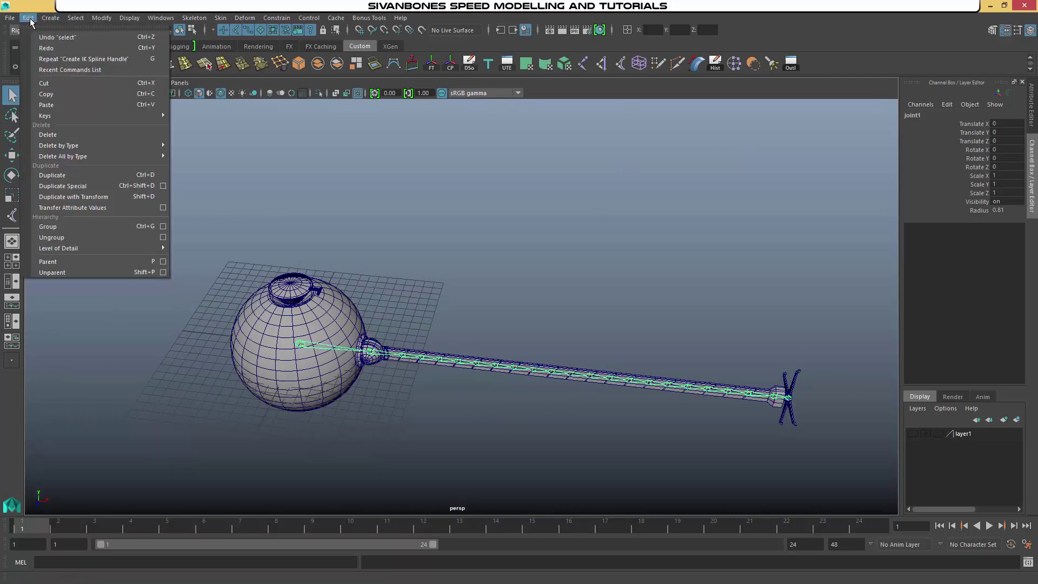
left_click(163, 186)
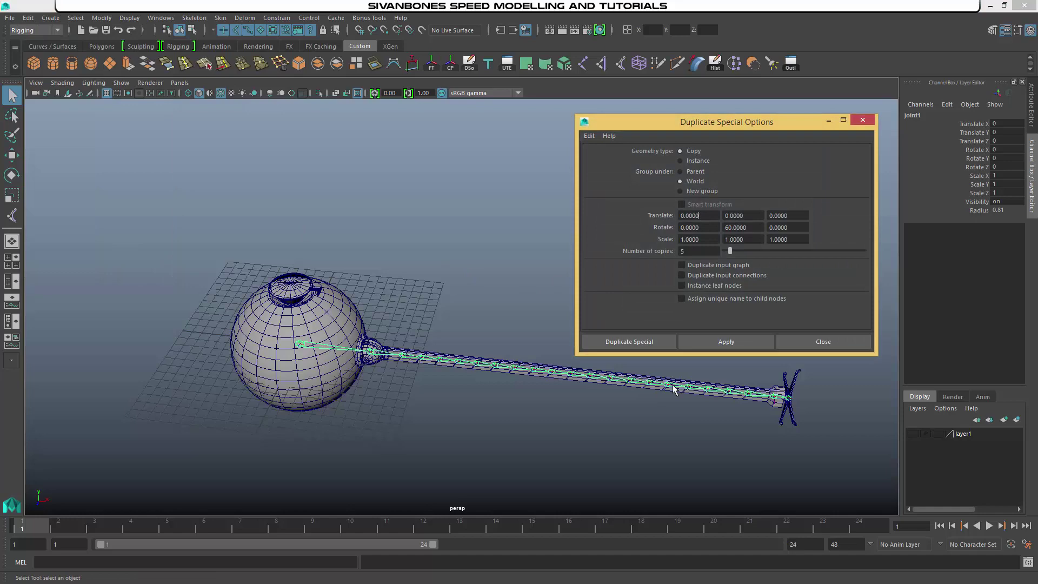
left_click(633, 342)
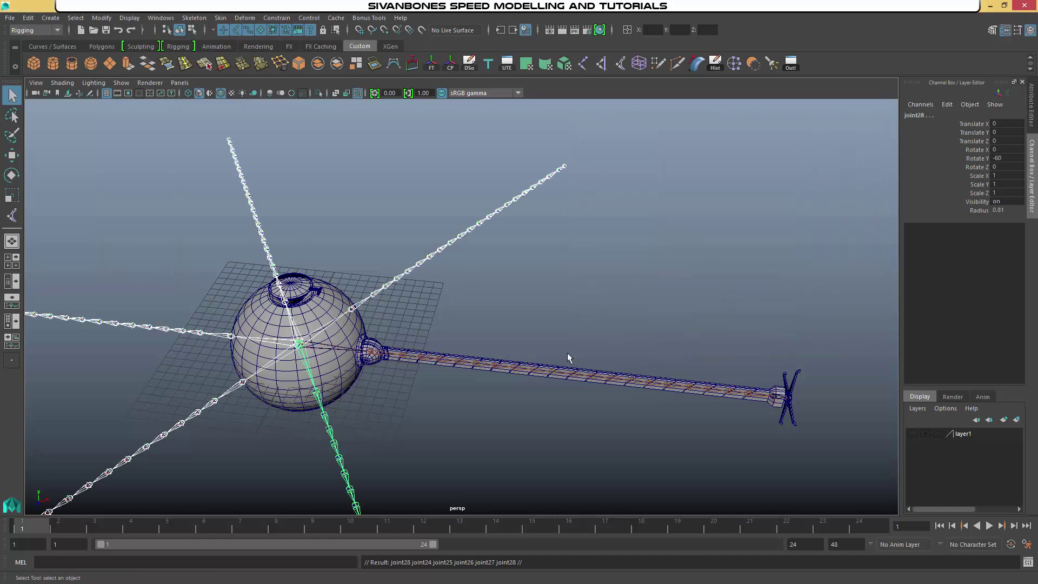
left_click(462, 329)
middle_click_drag(481, 329, 541, 328, "alt")
left_click_drag(568, 328, 460, 330, "alt")
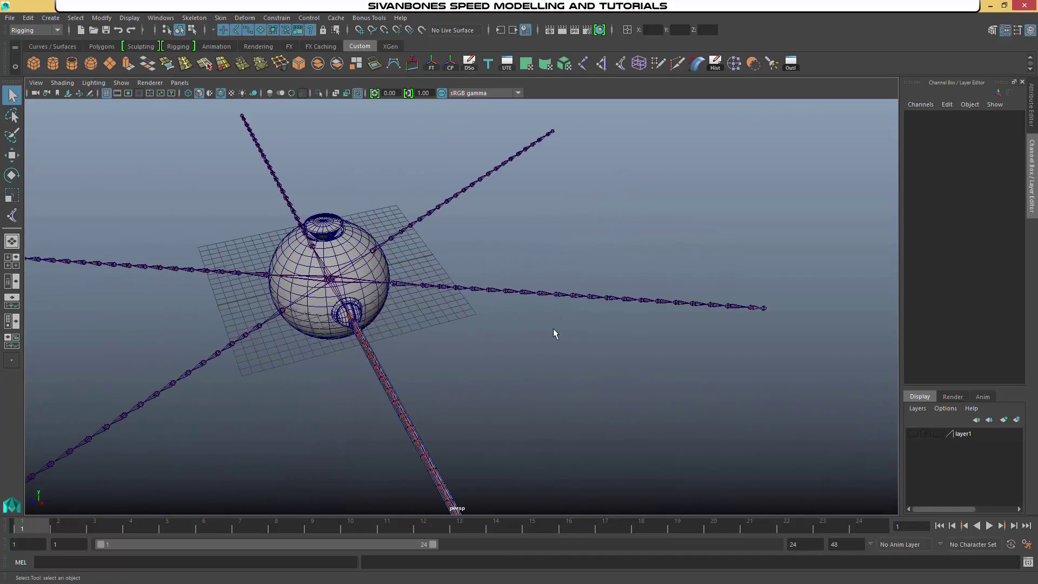
right_click_drag(553, 329, 606, 329, "alt")
middle_click_drag(605, 329, 365, 332, "alt")
left_click(111, 84)
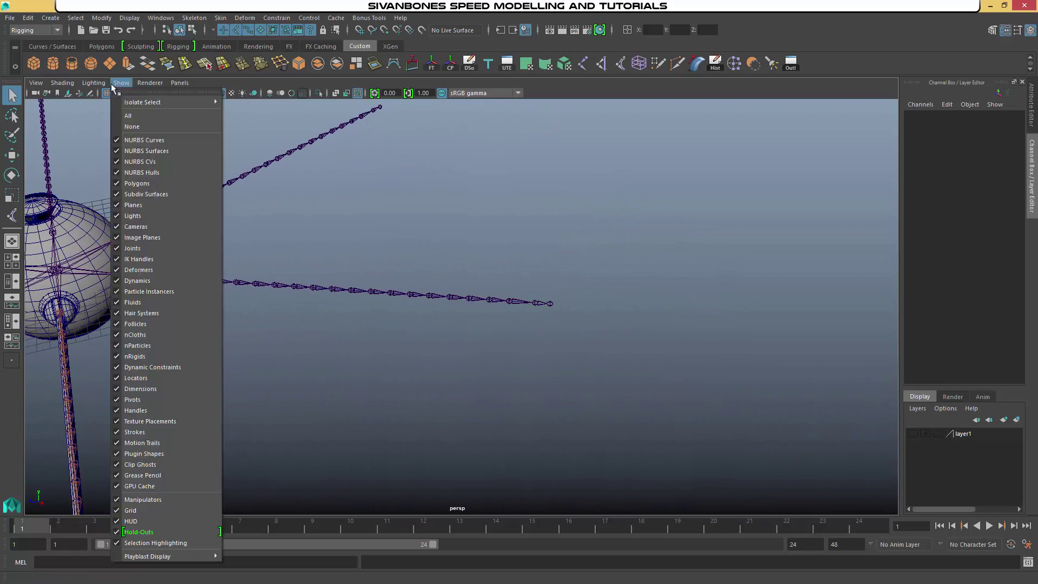
left_click(400, 255)
Create an IK spline handle on the second arm from its ball-socket joint to its end-cap joint, making layer1 visible to locate the end.
middle_click_drag(466, 281, 420, 291, "alt")
left_click_drag(421, 296, 435, 171, "alt")
left_click(620, 63)
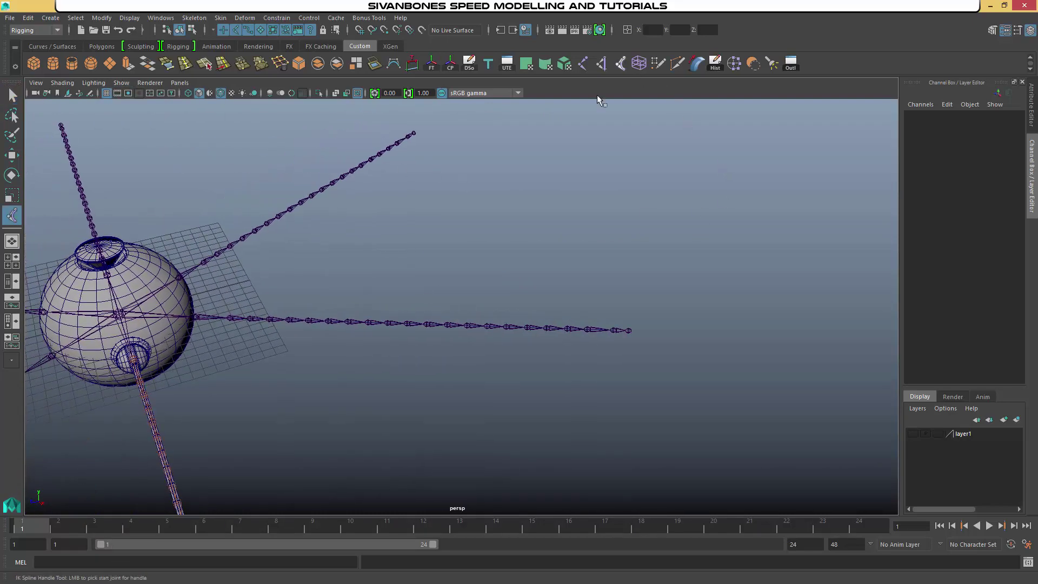
left_click(196, 317)
left_click_drag(614, 330, 591, 371, "alt")
left_click(913, 433)
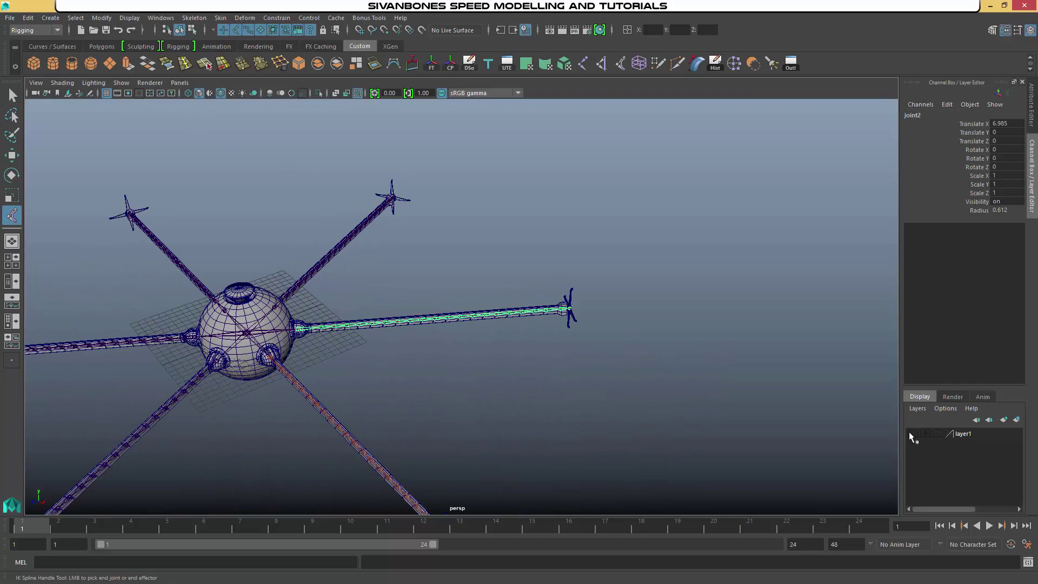
scroll(691, 359, "up", 3)
left_click(620, 310)
Create an IK spline handle on the third arm from the ball socket's joint to the end cap's joint.
middle_click_drag(675, 317, 752, 334, "alt")
left_click_drag(753, 334, 595, 375, "alt")
left_click(9, 221)
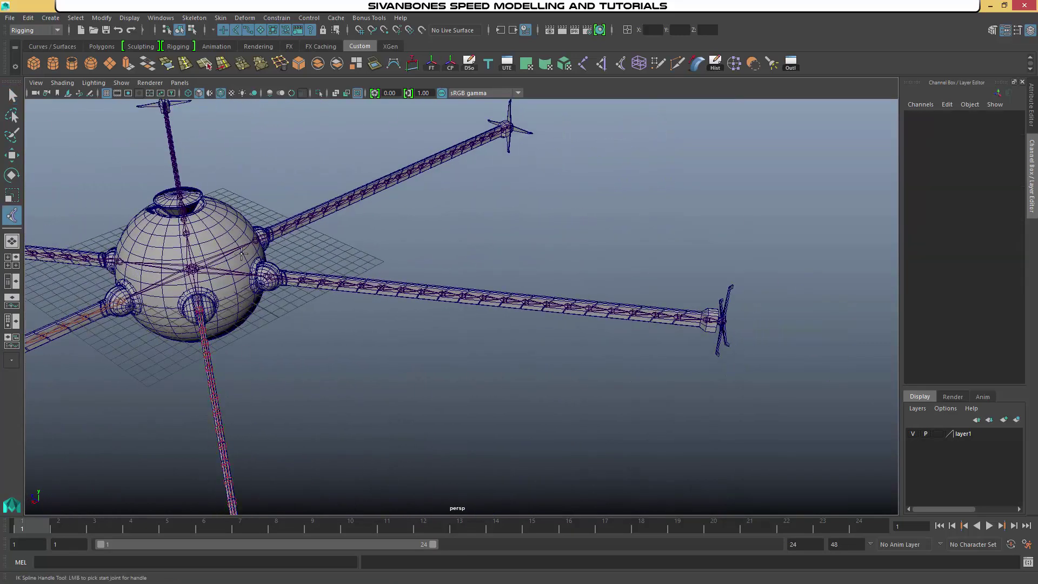
left_click(268, 278)
left_click(706, 319)
key("q")
Add an IK spline handle to the fourth arm, running from its ball-socket joint to its end-cap joint.
left_click_drag(707, 320, 492, 333, "alt")
left_click(11, 216)
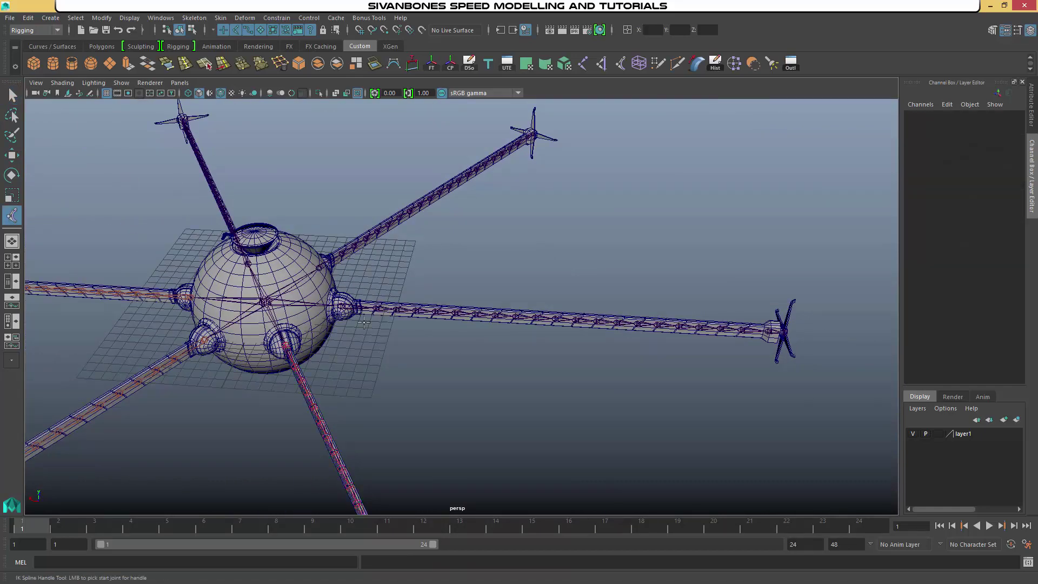
left_click(342, 307)
left_click(771, 331)
key("q")
Add an IK spline handle to the fifth arm between its ball-socket joint and its end-cap joint.
left_click_drag(770, 330, 195, 273, "alt")
left_click(11, 216)
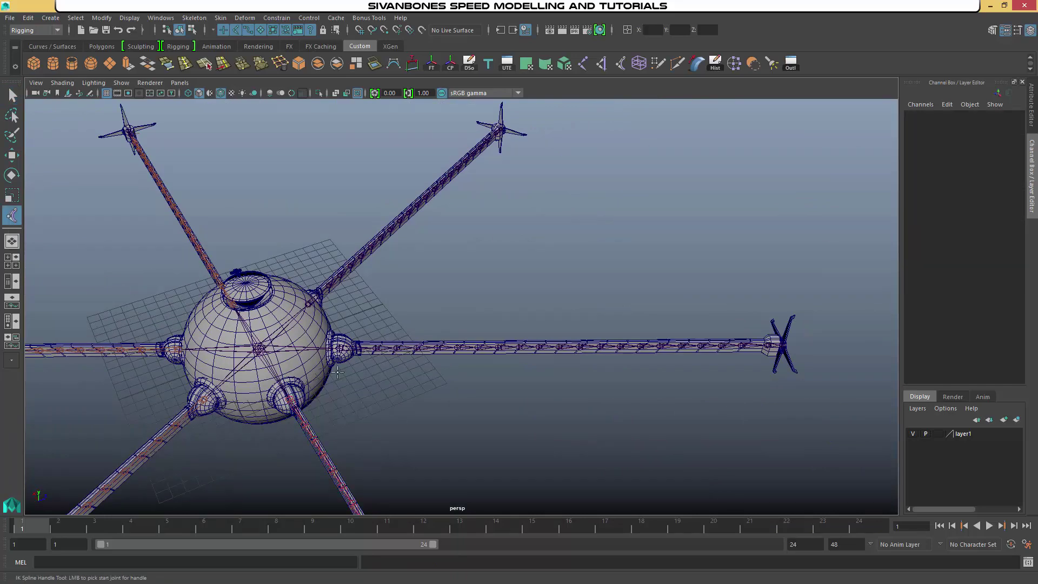
left_click(339, 347)
left_click(771, 344)
key("q")
Create the IK spline handle for the sixth arm from its ball-socket joint to its end-cap joint, then clear the selection.
left_click_drag(771, 344, 94, 295, "alt")
left_click(13, 217)
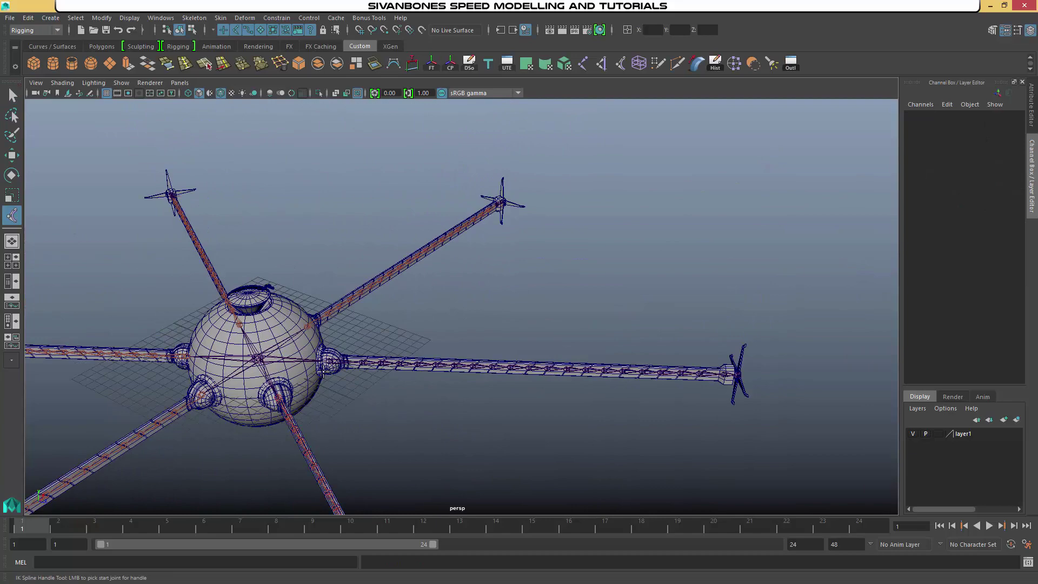
left_click(328, 362)
left_click(725, 375)
left_click_drag(725, 374, 606, 352, "alt")
middle_click_drag(605, 351, 454, 346, "alt")
left_click(413, 371)
Parent the main sphere body polySurface1 to the central root joint joint42.
left_click_drag(413, 374, 457, 366, "alt")
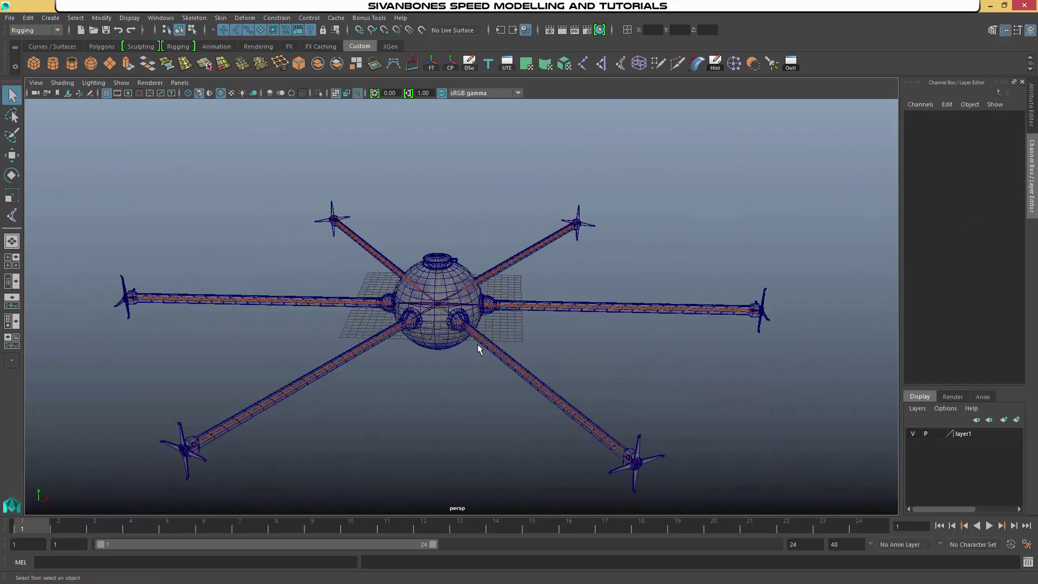
left_click_drag(478, 344, 501, 335, "alt")
scroll(501, 335, "up", 4)
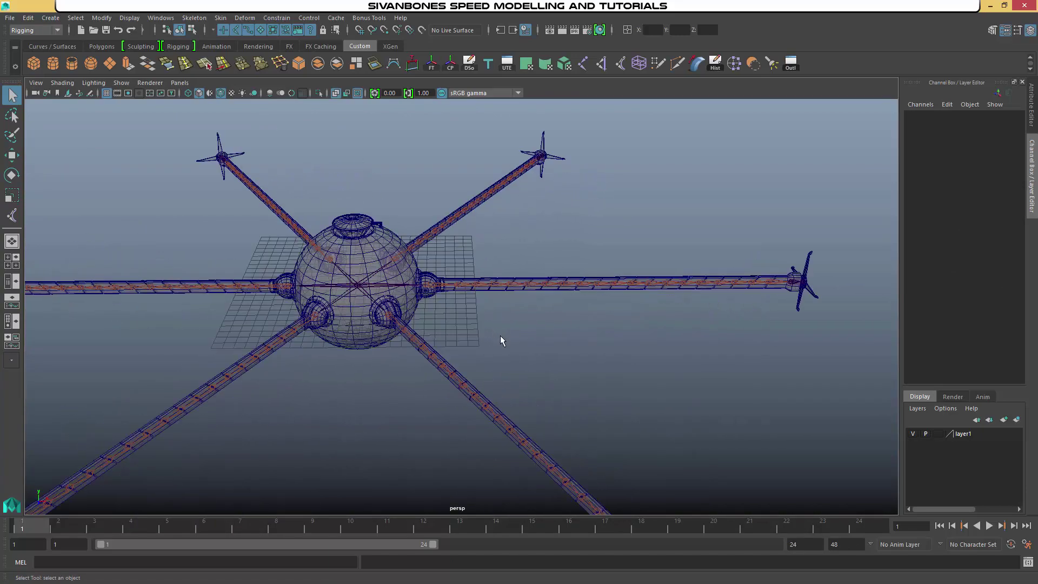
scroll(524, 339, "up", 3)
middle_click_drag(514, 341, 561, 356, "alt")
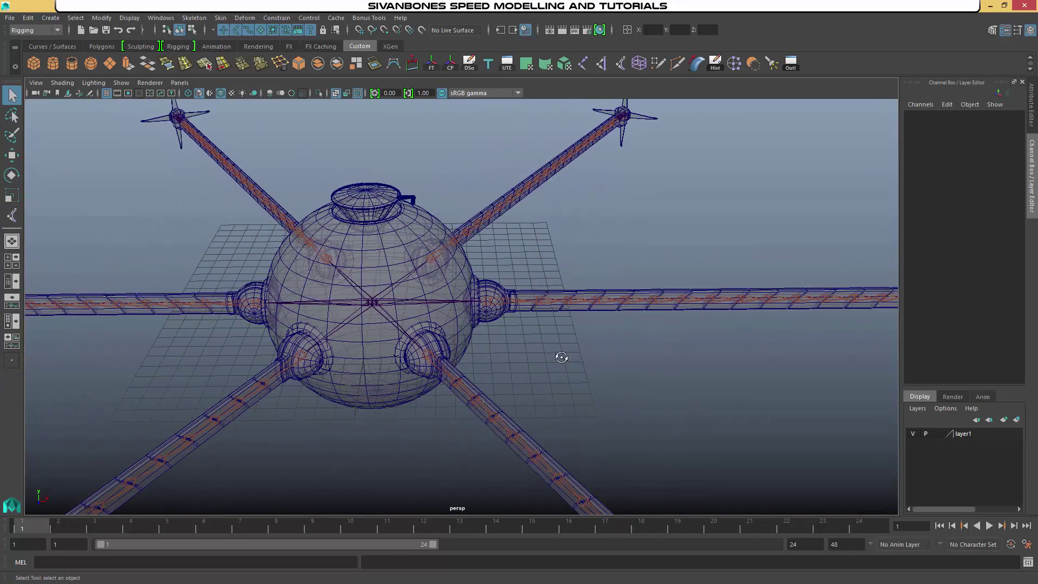
left_click_drag(560, 357, 586, 355, "alt")
scroll(558, 371, "up", 2)
middle_click_drag(558, 371, 444, 322, "alt")
left_click_drag(443, 322, 336, 359, "alt")
left_click(336, 358)
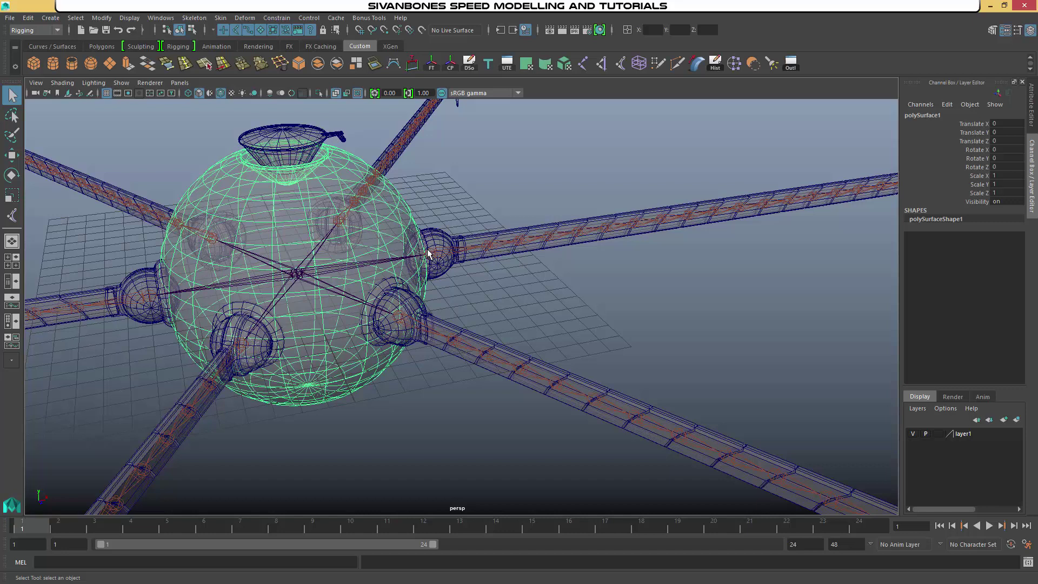
left_click(300, 274)
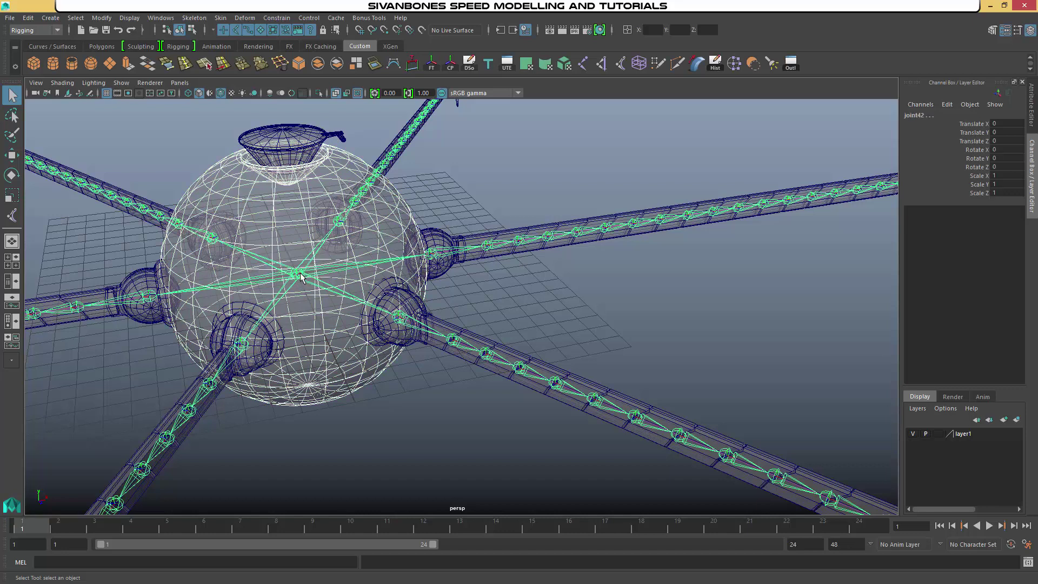
left_click(334, 356)
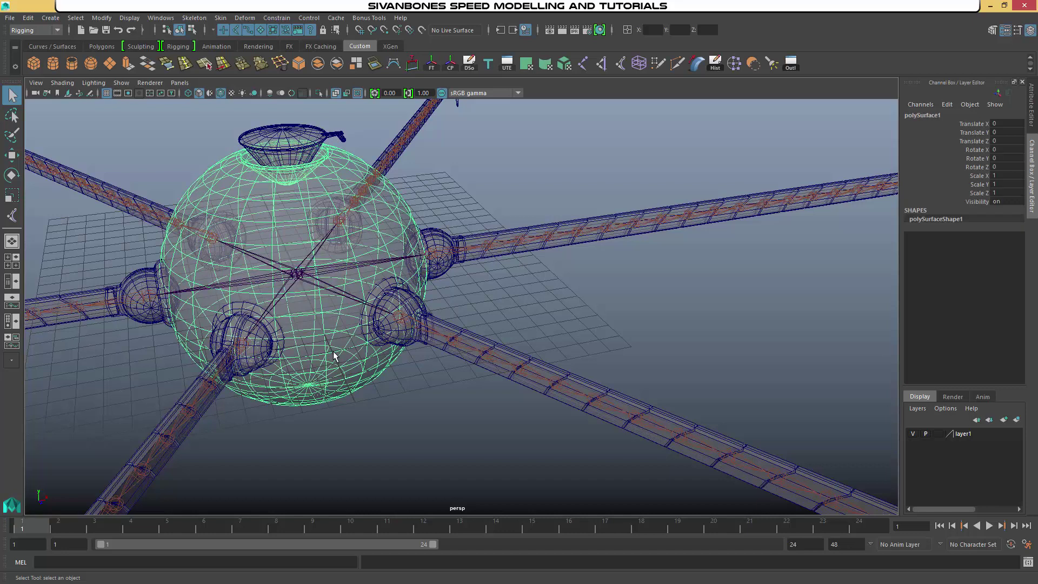
left_click(301, 276)
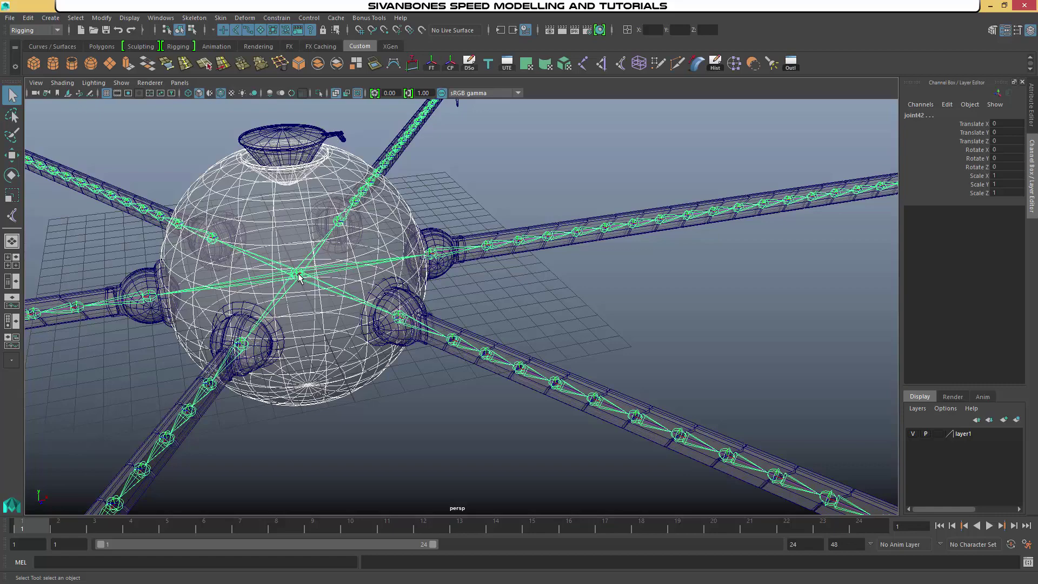
left_click(311, 280)
Parent the first two collar rings around the ball sockets, starting with pPipe1, to the central root joint.
scroll(385, 177, "up", 2)
middle_click_drag(385, 177, 400, 238, "alt")
left_click_drag(400, 238, 378, 265, "alt")
left_click(352, 394)
left_click(257, 359, "shift")
key("p")
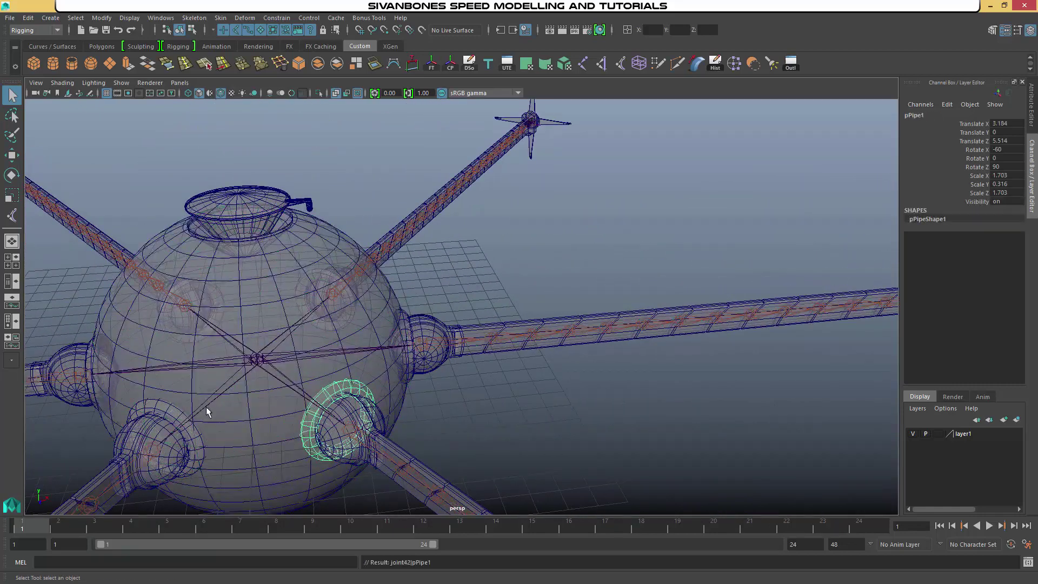
left_click(179, 408)
left_click(165, 409)
left_click(257, 360, "shift")
key("p")
Parent the third and fourth collar rings on the other side of the sphere to the central root joint.
left_click_drag(93, 378, 364, 398, "alt")
left_click(232, 414)
left_click(240, 419)
left_click(381, 377, "shift")
key("p")
left_click(540, 371)
left_click(533, 354)
left_click(648, 345, "shift")
key("p")
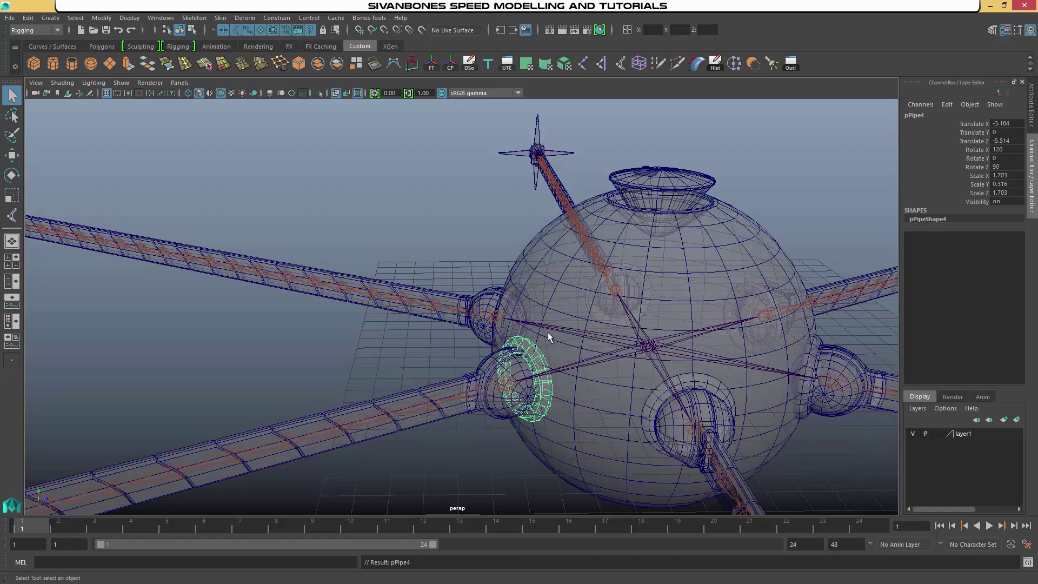
Parent the last two collar rings to the central root joint and select that joint to check its hierarchy.
left_click_drag(530, 341, 661, 330, "alt")
left_click(622, 305)
left_click(696, 262, "shift")
key("p")
left_click(497, 302)
left_click(572, 252, "shift")
key("p")
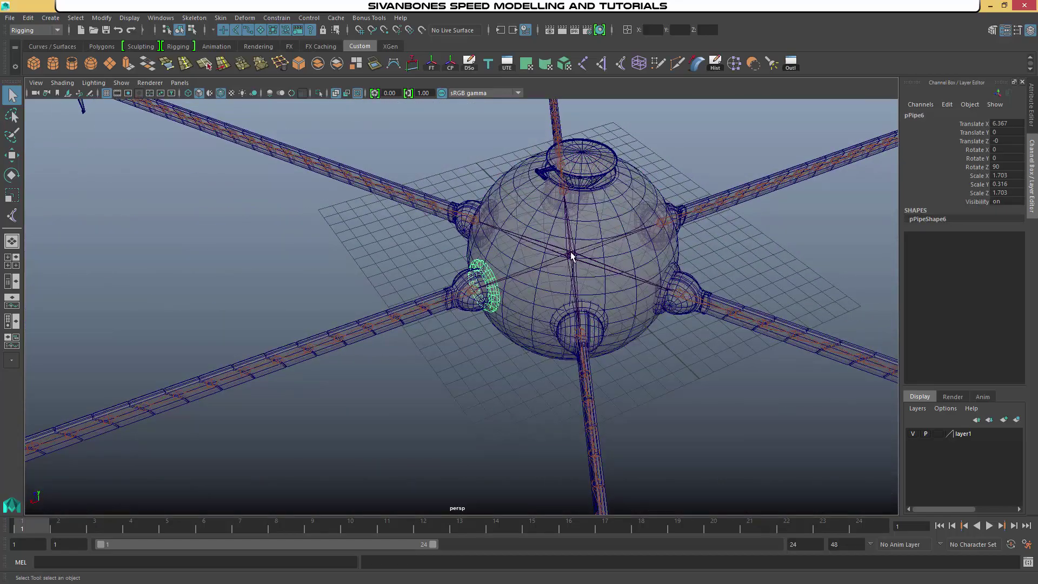
left_click(571, 253)
scroll(571, 254, "down", 3)
left_click_drag(533, 346, 449, 292, "alt")
scroll(519, 346, "down", 2)
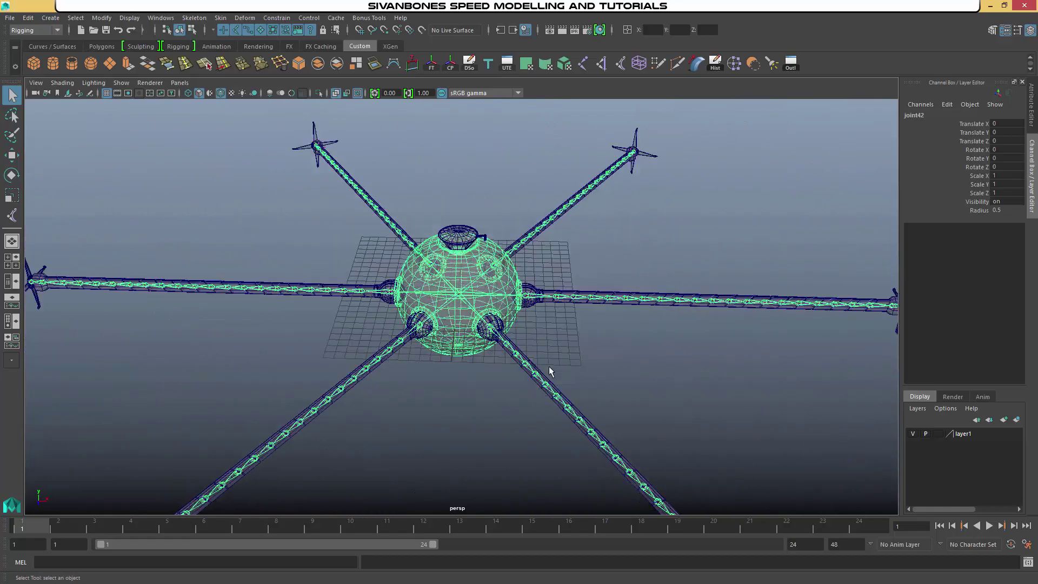
Group the hatch dish and its handle on top of the sphere.
middle_click_drag(565, 373, 470, 418, "alt")
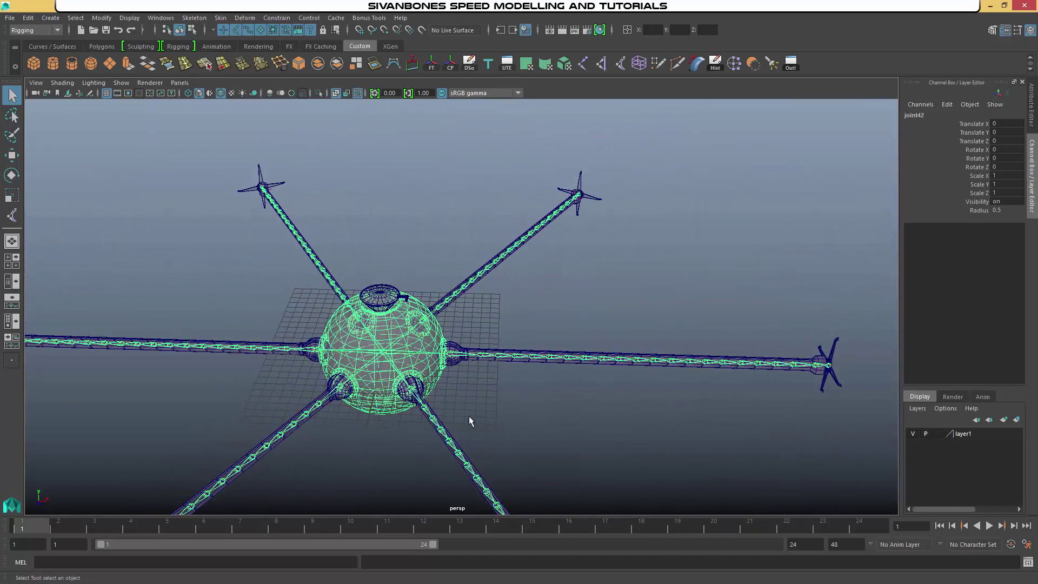
left_click_drag(469, 417, 488, 407, "alt")
scroll(487, 406, "up", 5)
middle_click_drag(476, 408, 547, 407, "alt")
left_click_drag(548, 410, 514, 378, "alt")
left_click_drag(435, 310, 541, 352)
key("ctrl+g")
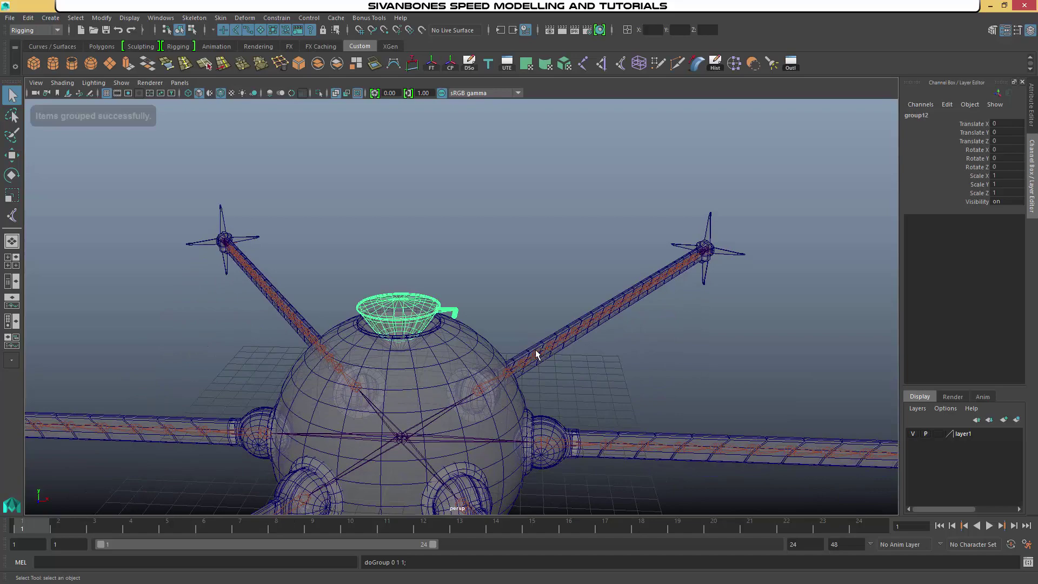
Move the hatch group's pivot straight up from the sphere's centre to the base of the dish in the front view.
key("space")
key("space")
key("w")
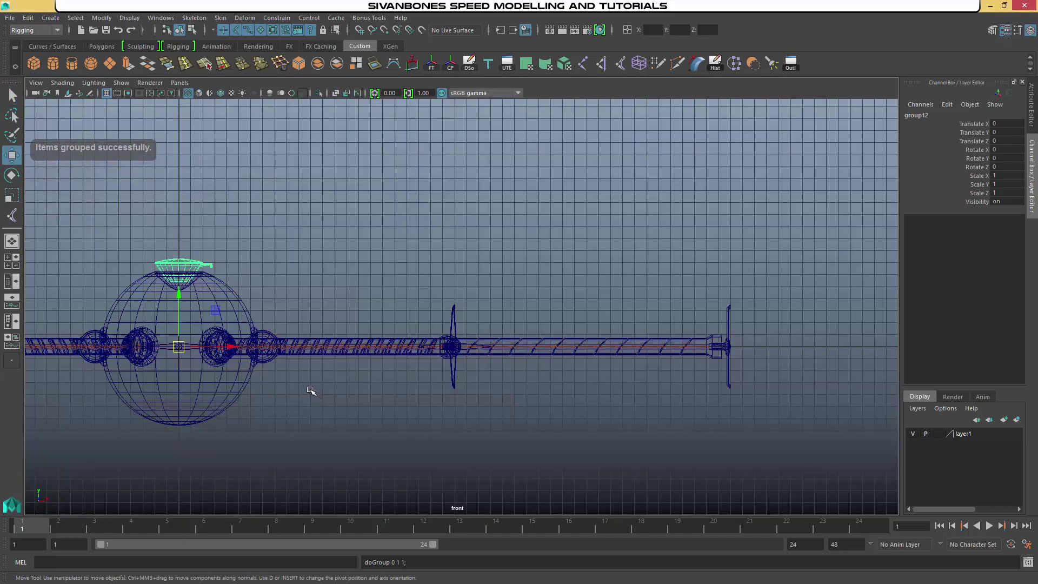
middle_click_drag(282, 366, 557, 409, "alt")
scroll(506, 410, "up", 5)
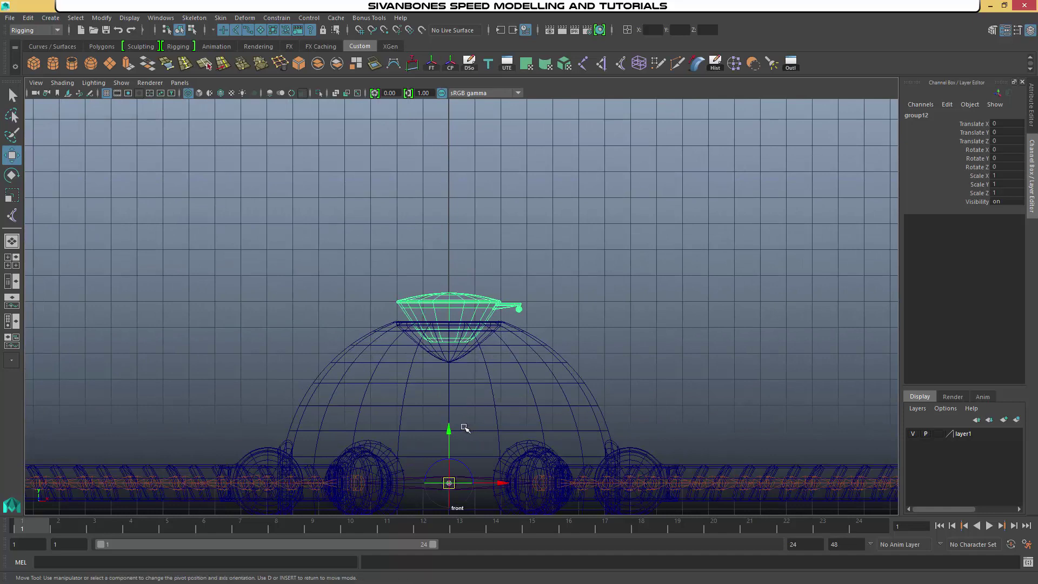
key("d")
left_click_drag(449, 429, 453, 288)
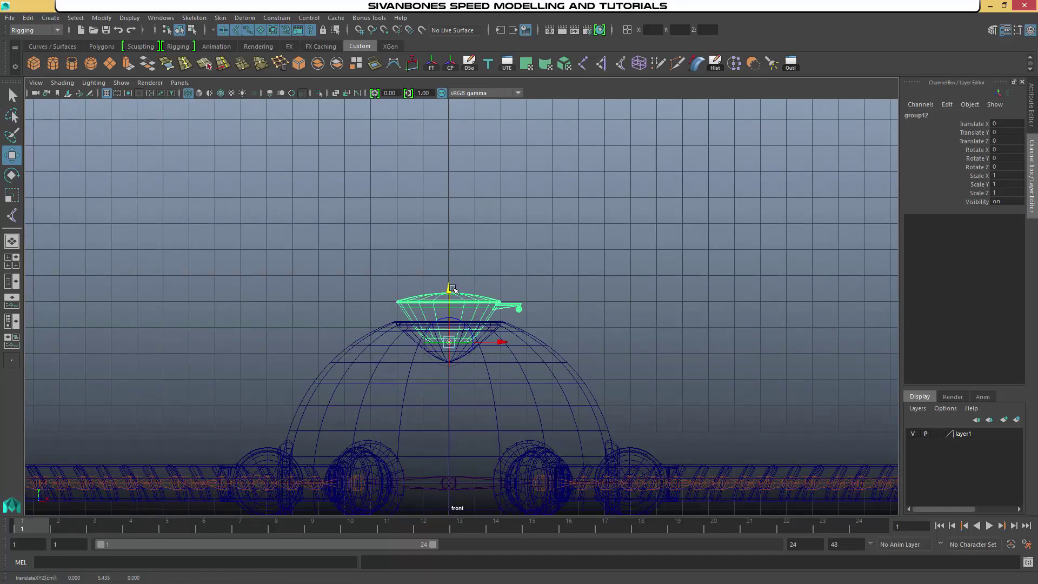
key("d")
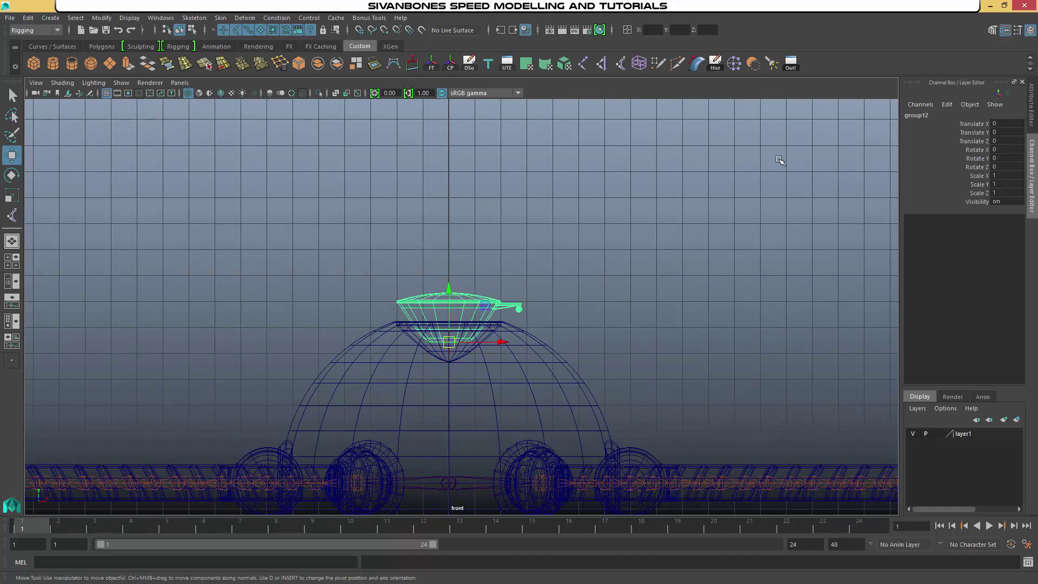
Parent the hatch group to the central root joint in the perspective view.
key("space")
key("space")
left_click_drag(669, 371, 448, 350, "alt")
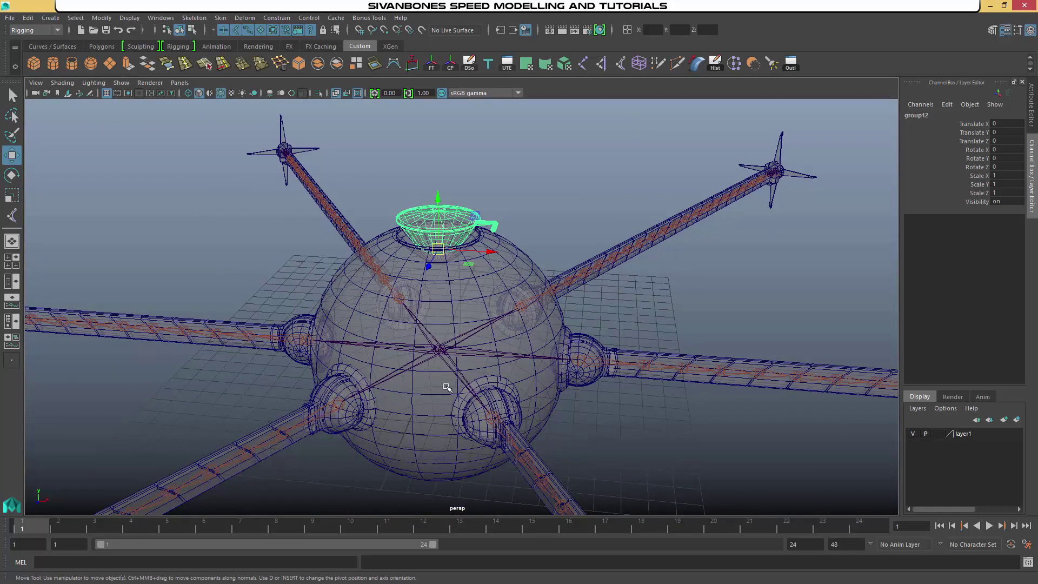
left_click(438, 349)
key("p")
Move the central root joint up about 3.24 units in Y to test the hierarchy, and undo the move.
left_click(442, 350)
scroll(482, 348, "down", 2)
left_click_drag(520, 357, 543, 346, "alt")
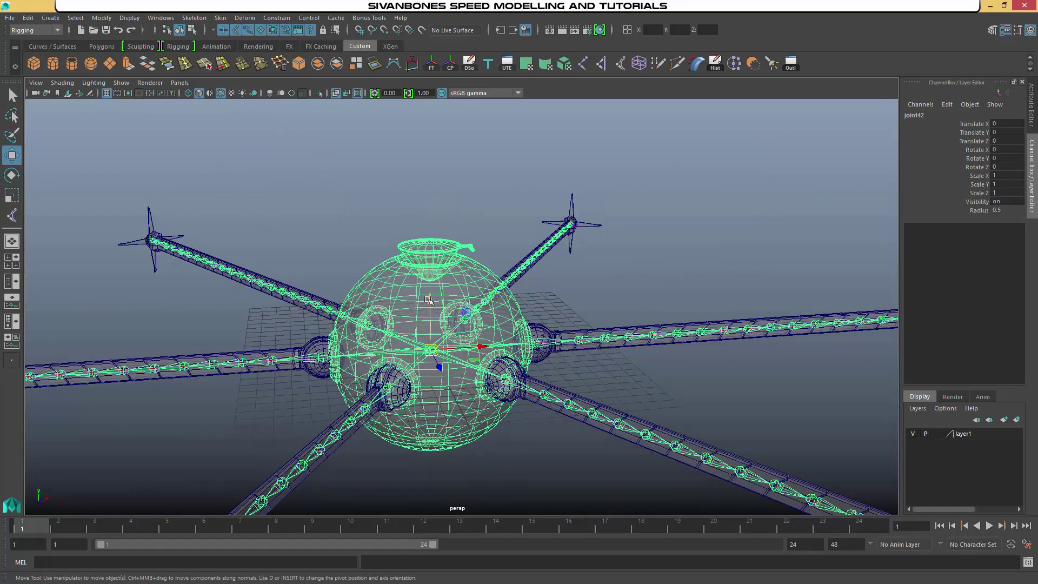
left_click_drag(431, 295, 432, 250)
key("ctrl+z")
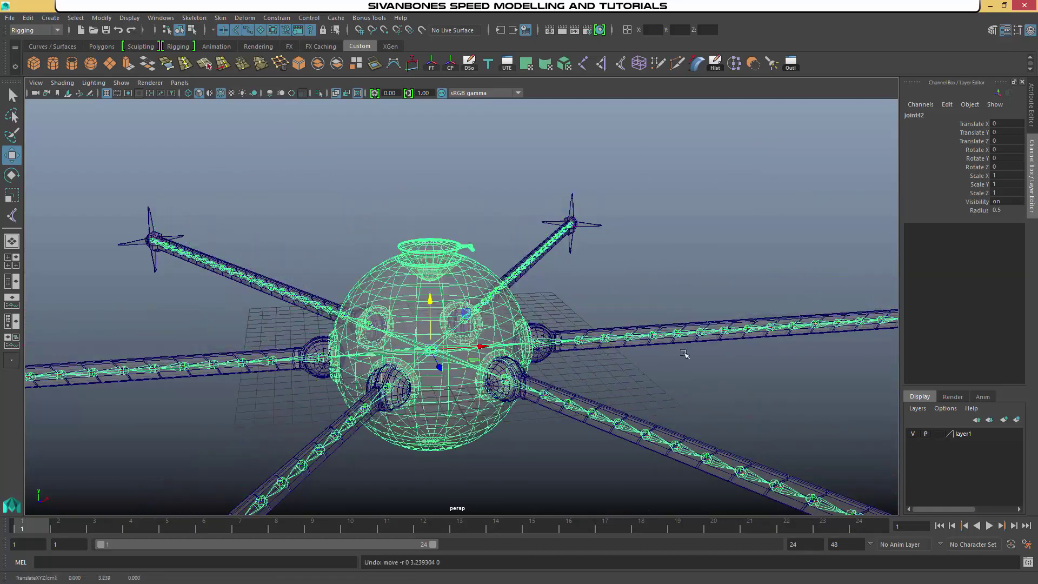
Parent the ball socket pSphere2 of one arm to the arm joint at its centre.
middle_click_drag(805, 356, 542, 326, "alt")
left_click_drag(542, 325, 639, 326, "alt")
middle_click_drag(649, 329, 660, 349, "alt")
scroll(580, 390, "up", 4)
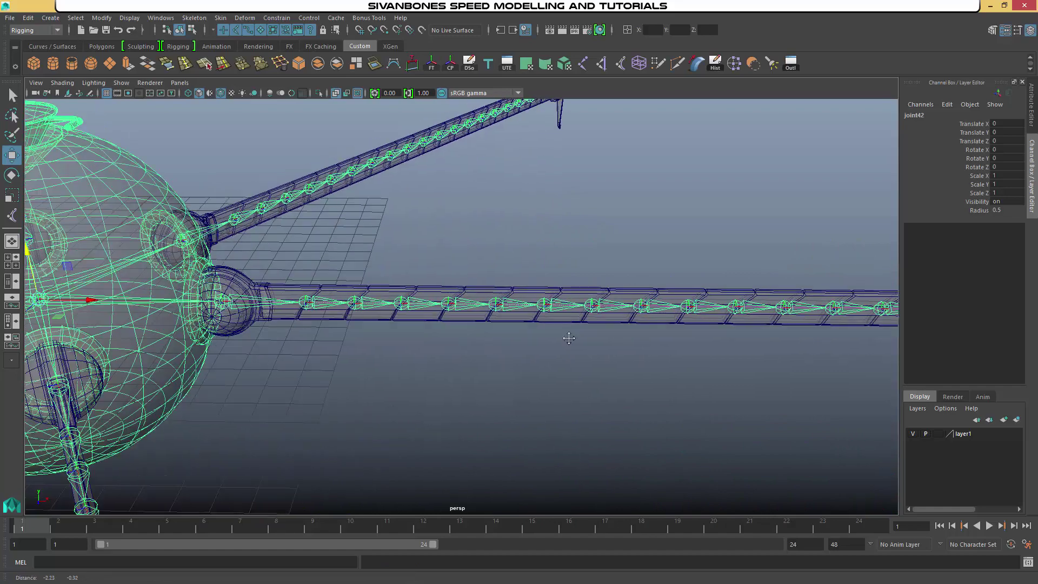
middle_click_drag(568, 334, 641, 325, "alt")
left_click(334, 279)
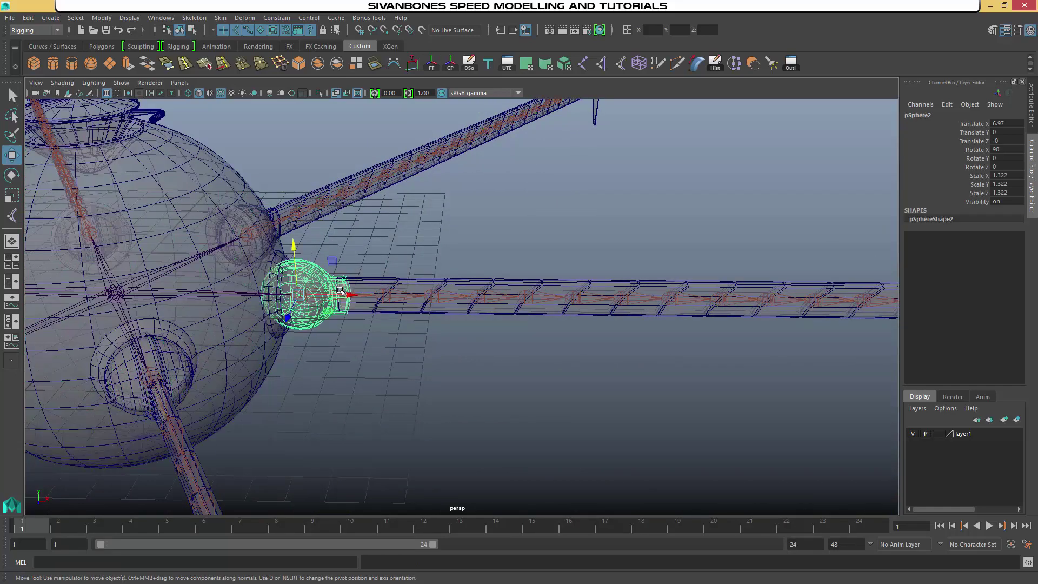
key("q")
left_click(299, 295, "shift")
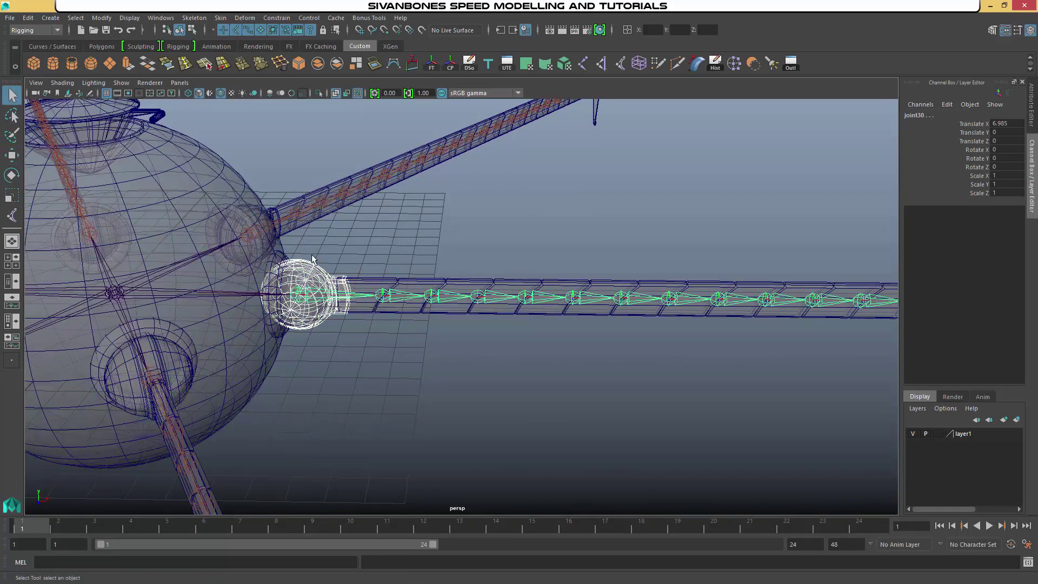
key("p")
Parent the second and third ball sockets to their own arms' socket joints.
left_click_drag(192, 359, 349, 399, "alt")
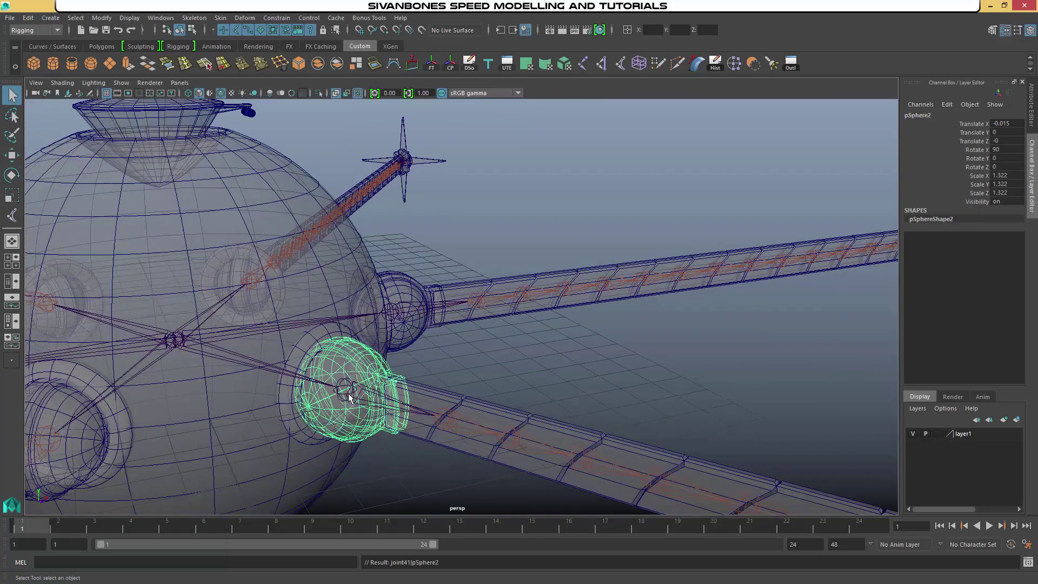
right_click_drag(348, 399, 302, 398, "alt")
middle_click_drag(303, 399, 420, 389, "alt")
left_click_drag(420, 389, 379, 388, "alt")
left_click(338, 368)
left_click(319, 380, "shift")
key("p")
left_click(260, 338)
left_click(248, 328, "shift")
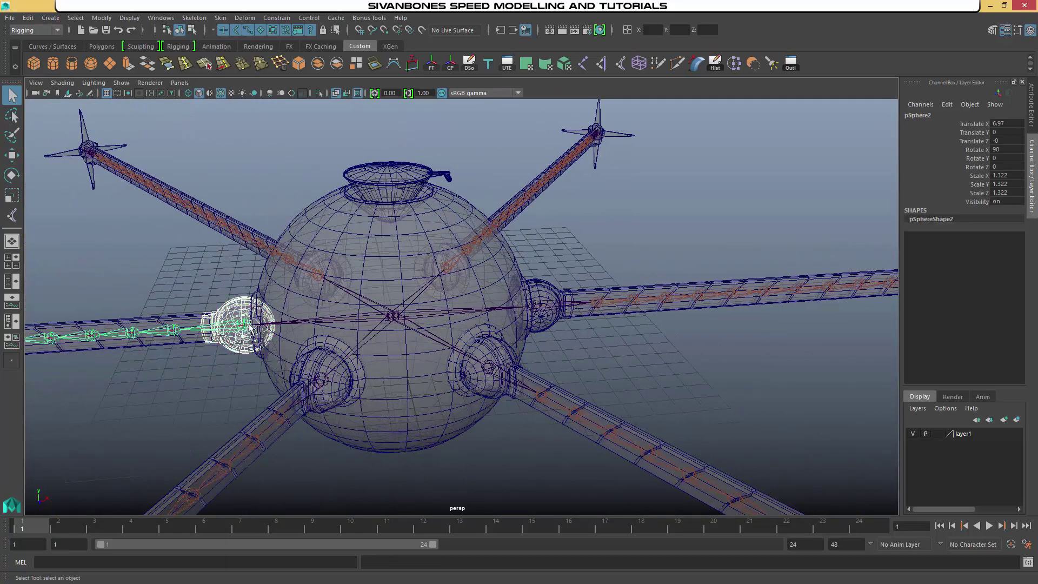
key("p")
Parent the fourth and fifth ball sockets to the joints at their centres.
left_click(199, 359)
left_click_drag(199, 359, 324, 365, "alt")
left_click(393, 335)
left_click(394, 326)
left_click(441, 415)
left_click(452, 431)
left_click_drag(389, 394, 451, 398, "alt")
left_click(408, 356)
left_click(396, 341, "shift")
key("p")
Check the hierarchy from the central root joint and parent the remaining ball socket to its arm's socket joint.
left_click(540, 326)
left_click_drag(363, 379, 443, 379, "alt")
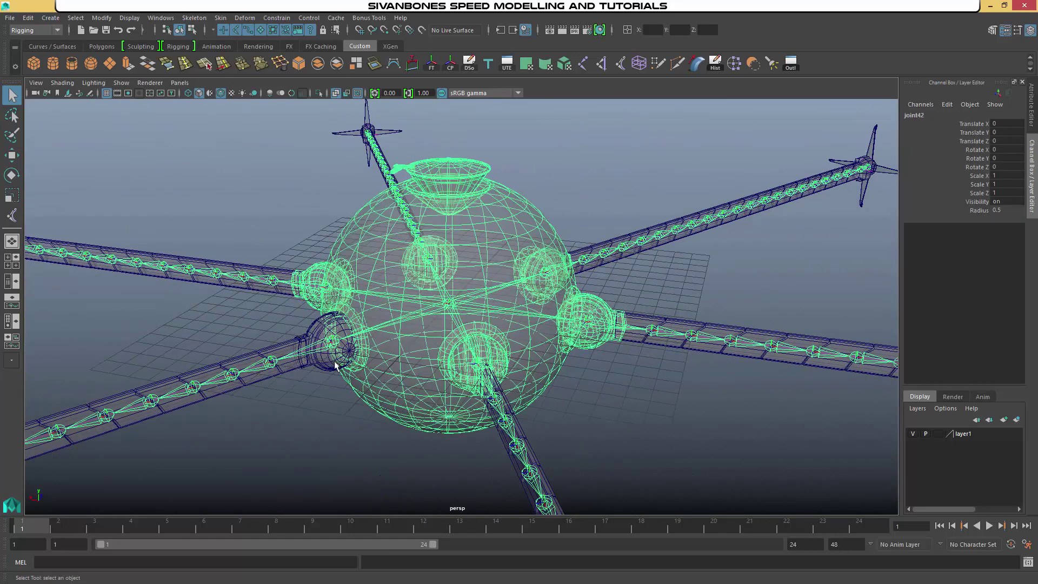
left_click(335, 361)
left_click(338, 344, "shift")
key("p")
left_click(319, 397)
Bind the arm mesh pCube2 to its own joint chain, starting from the arm's socket joint, with Bind Skin.
scroll(319, 396, "down", 1)
left_click_drag(320, 396, 370, 406, "alt")
scroll(412, 316, "down", 2)
left_click(356, 422)
key("w")
scroll(413, 379, "down", 3)
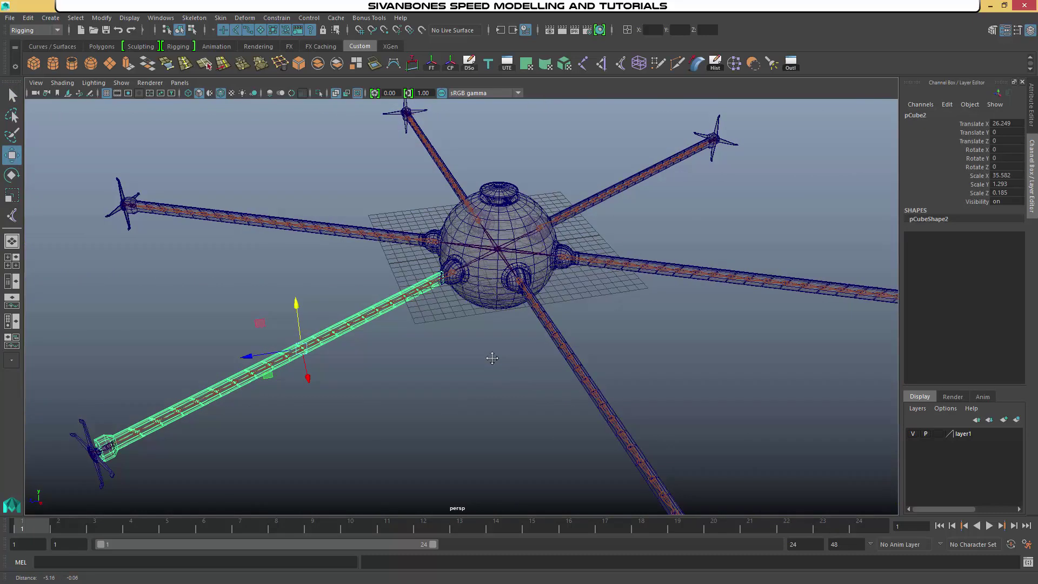
middle_click_drag(492, 355, 529, 368, "alt")
left_click_drag(528, 368, 507, 358, "alt")
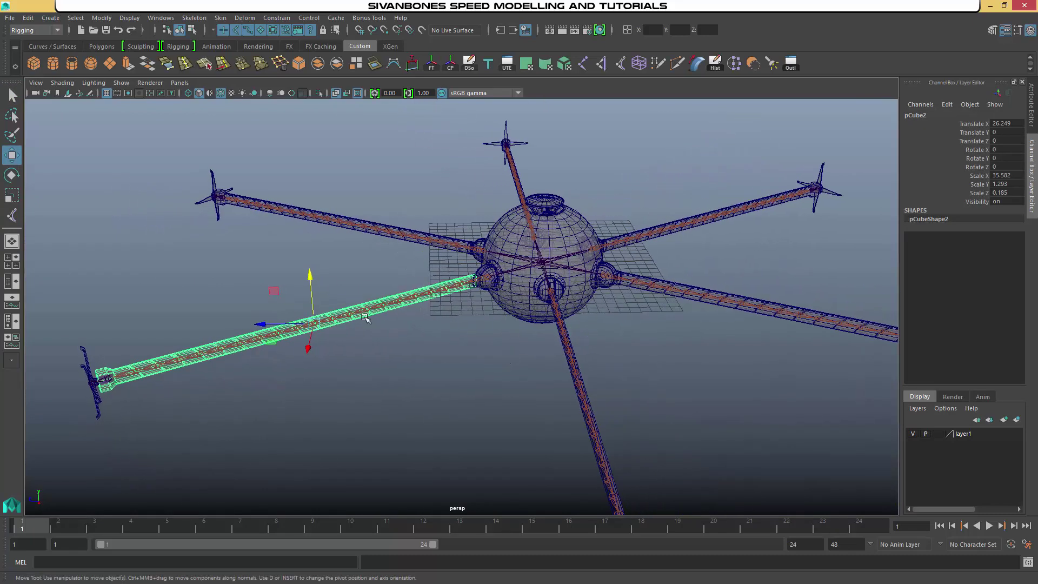
left_click(490, 278)
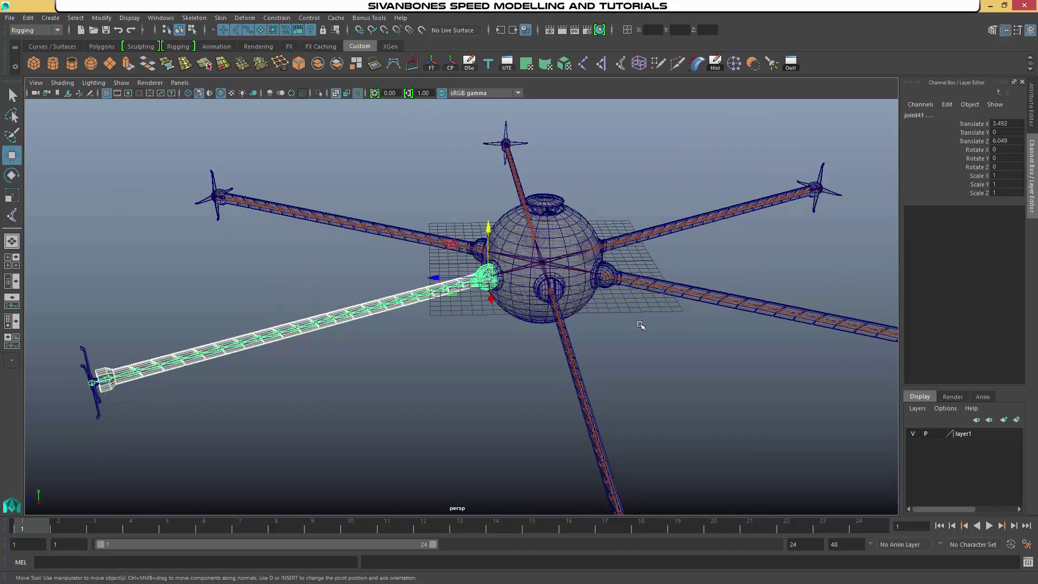
left_click(401, 304)
scroll(429, 317, "up", 3)
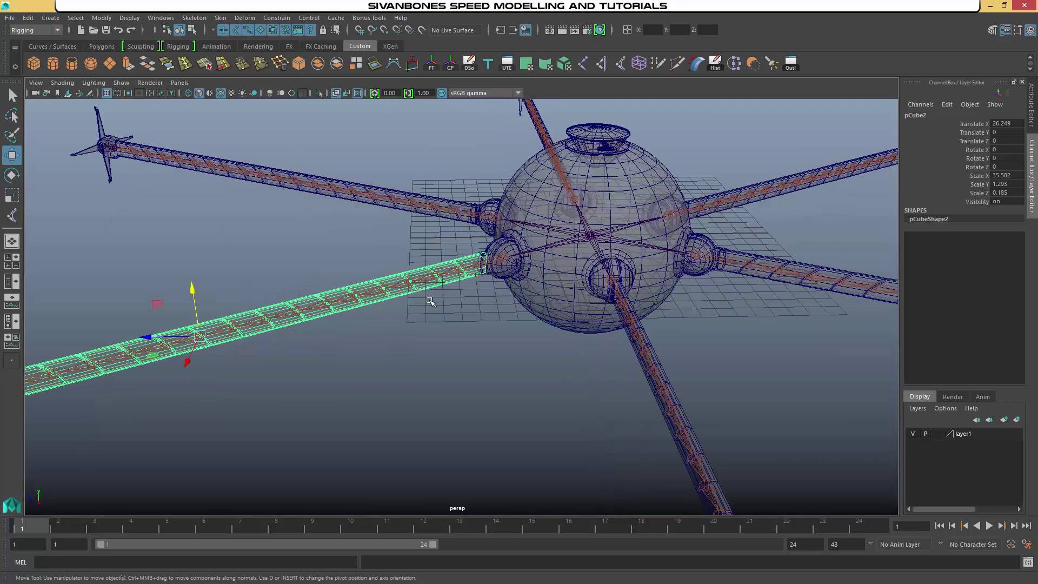
middle_click_drag(431, 301, 567, 247, "alt")
left_click(575, 241)
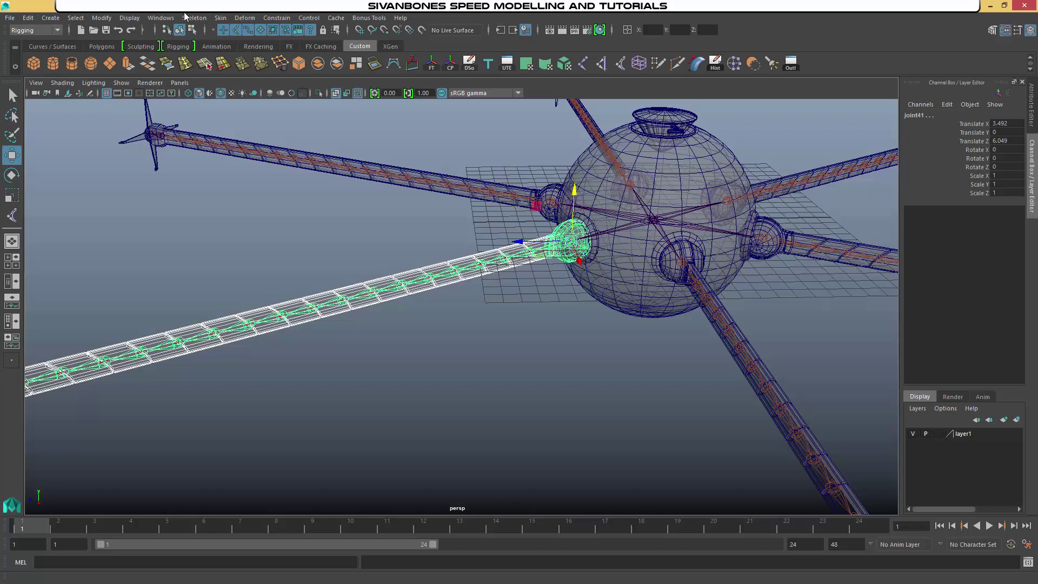
left_click(222, 18)
left_click(241, 46)
Bind the second and third arm meshes to the joint chains starting at their socket joints.
left_click(516, 204)
left_click(556, 207, "shift")
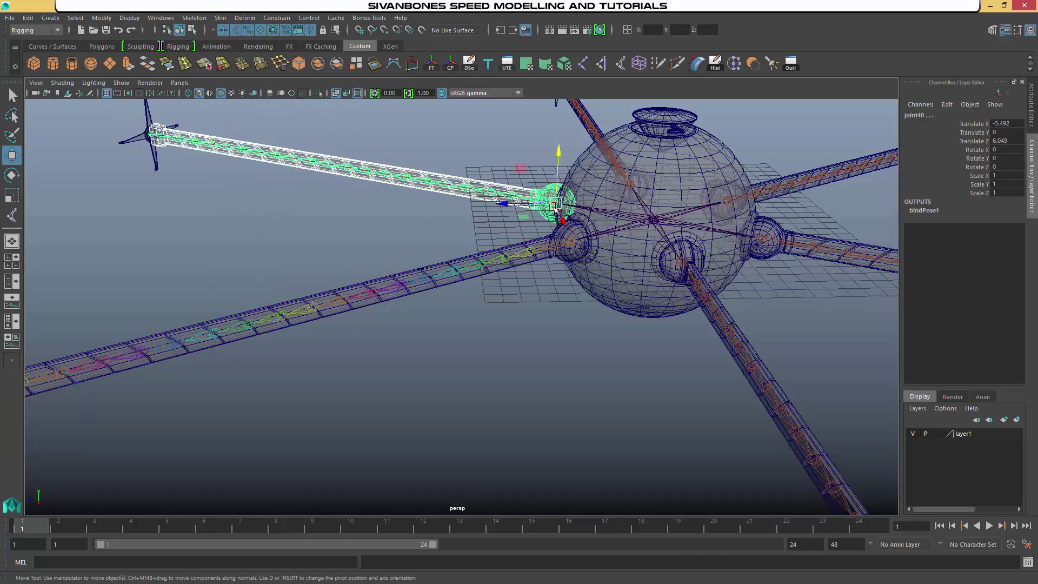
key("g")
left_click_drag(557, 208, 697, 211, "alt")
middle_click_drag(395, 173, 611, 259, "alt")
left_click(597, 238)
left_click(636, 240, "shift")
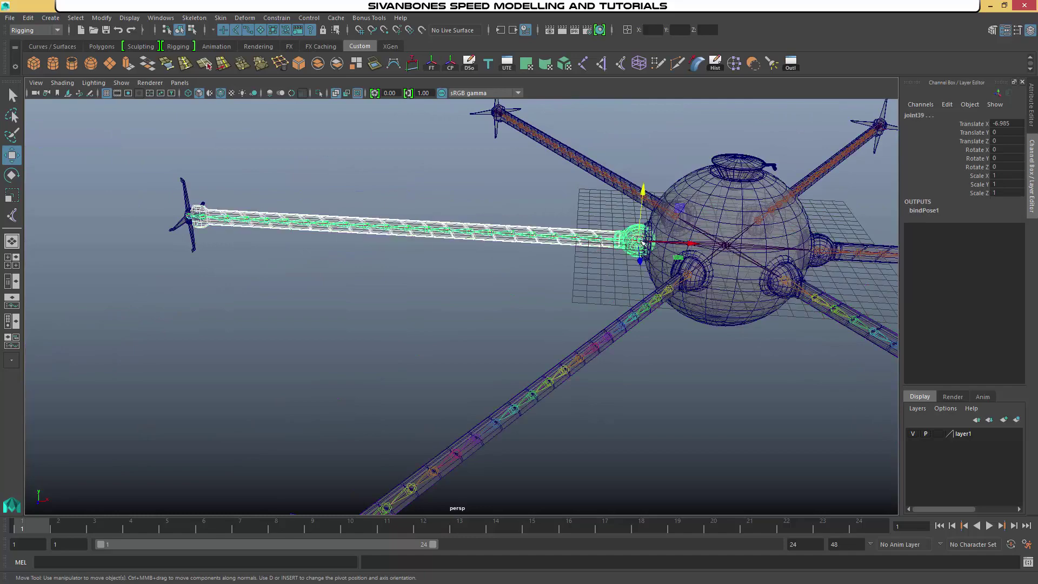
key("g")
Bind the fourth and fifth arm meshes to the joint chains starting at their socket joints.
left_click_drag(531, 266, 606, 266, "alt")
left_click(508, 265)
left_click(534, 264, "shift")
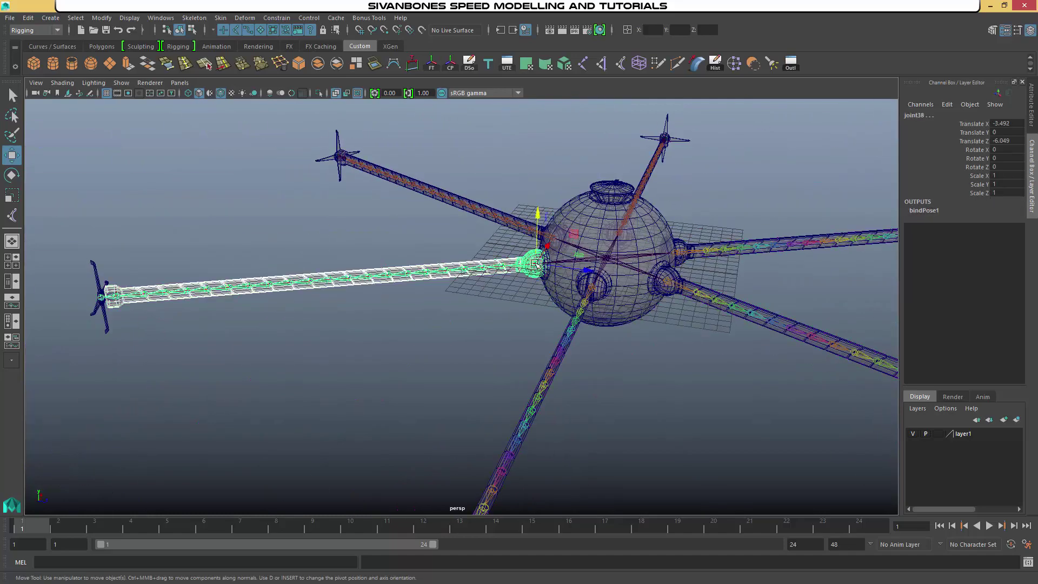
key("g")
left_click(492, 222)
left_click_drag(492, 222, 600, 220, "alt")
middle_click_drag(600, 220, 646, 212, "alt")
left_click(456, 301, "shift")
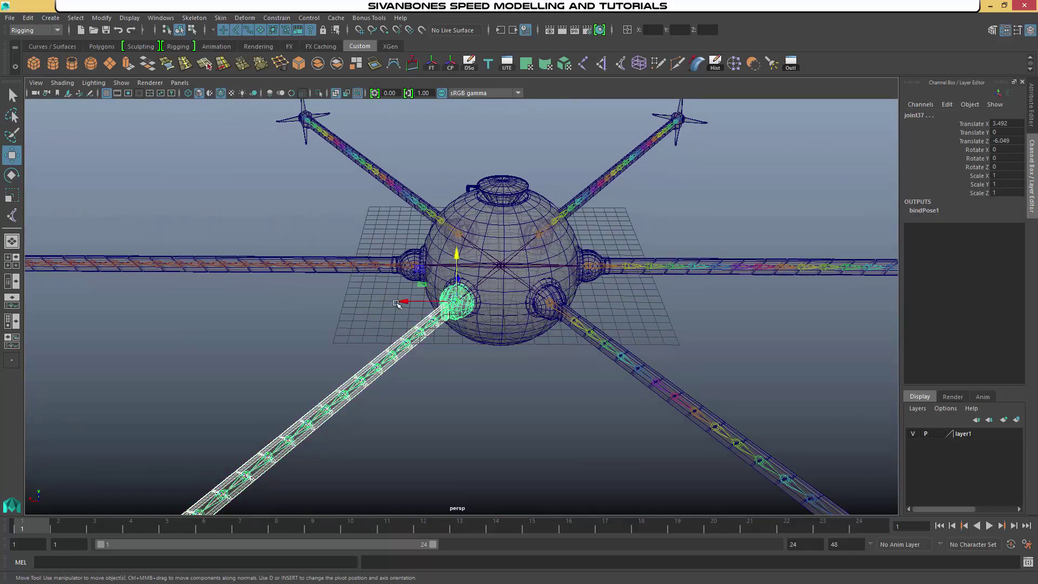
key("g")
Bind the sixth arm mesh to the joint chain starting at its socket joint.
left_click(390, 270)
left_click(413, 266, "shift")
key("g")
left_click(668, 300)
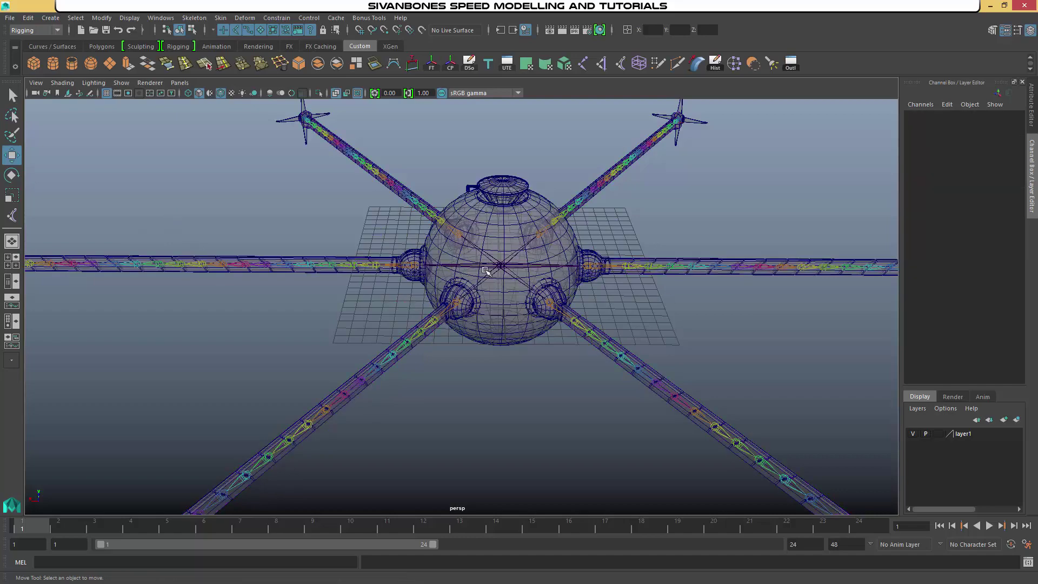
Select the central root joint and examine which parts of the model belong to its hierarchy.
left_click(499, 266)
scroll(744, 366, "down", 4)
left_click_drag(744, 367, 555, 274, "alt")
left_click_drag(414, 322, 764, 347, "alt")
middle_click_drag(765, 347, 711, 324, "alt")
left_click_drag(712, 325, 640, 313, "alt")
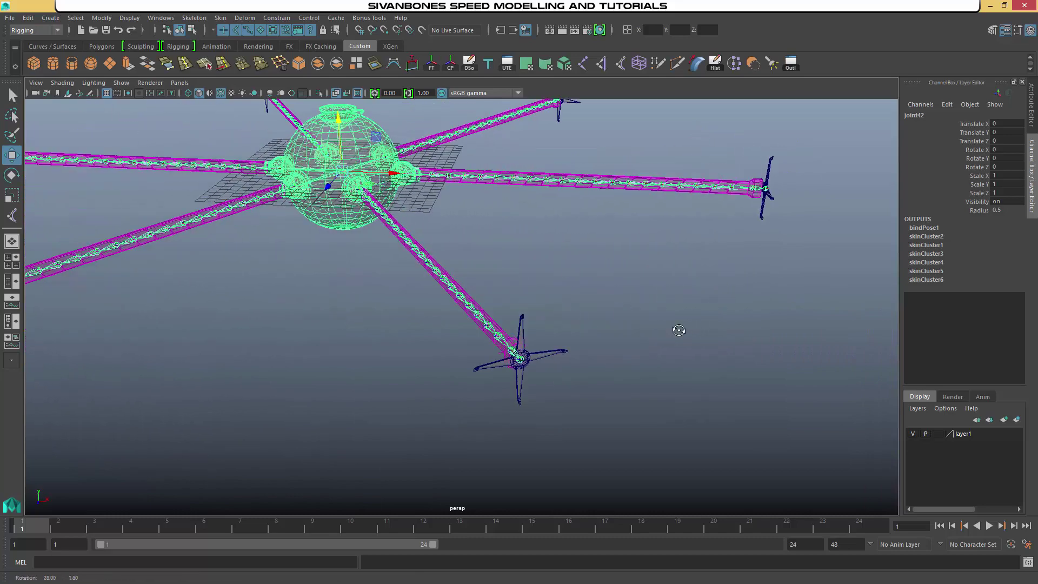
Parent the hub cylinder pCylinder8 at the end of the first arm to the tip joint joint23.
scroll(640, 314, "up", 10)
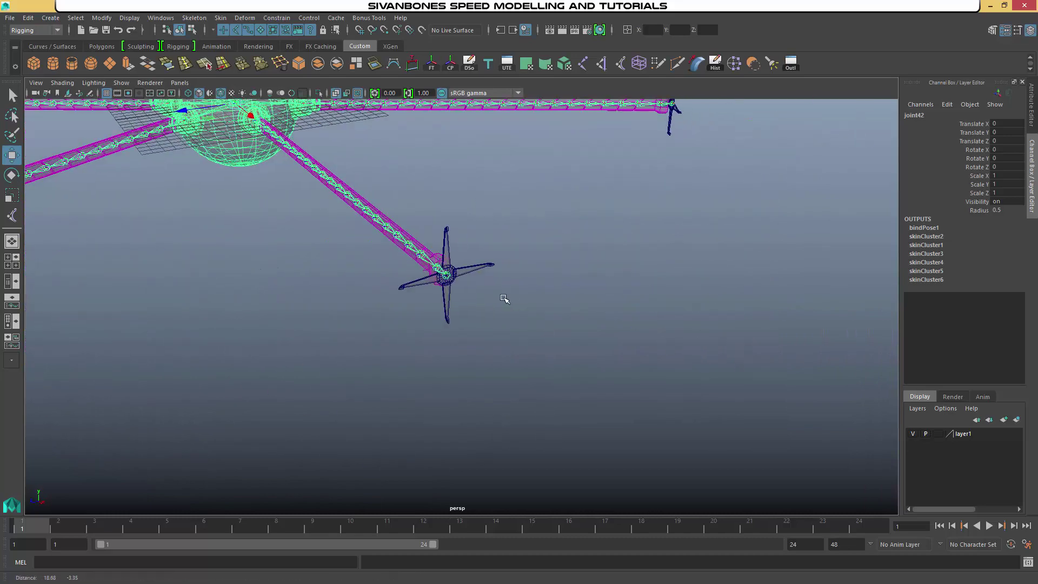
middle_click_drag(564, 310, 439, 319, "alt")
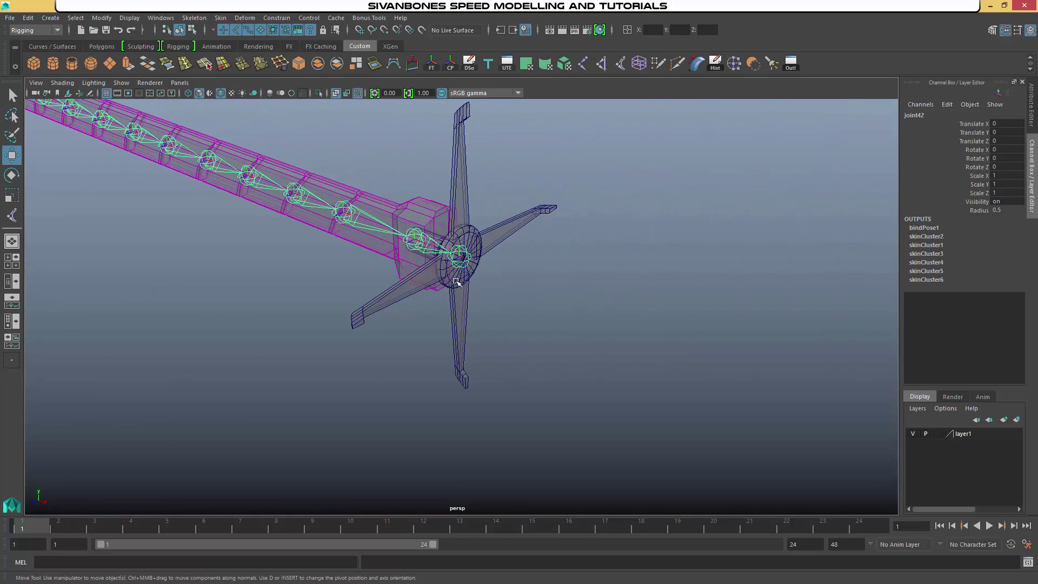
left_click(470, 281)
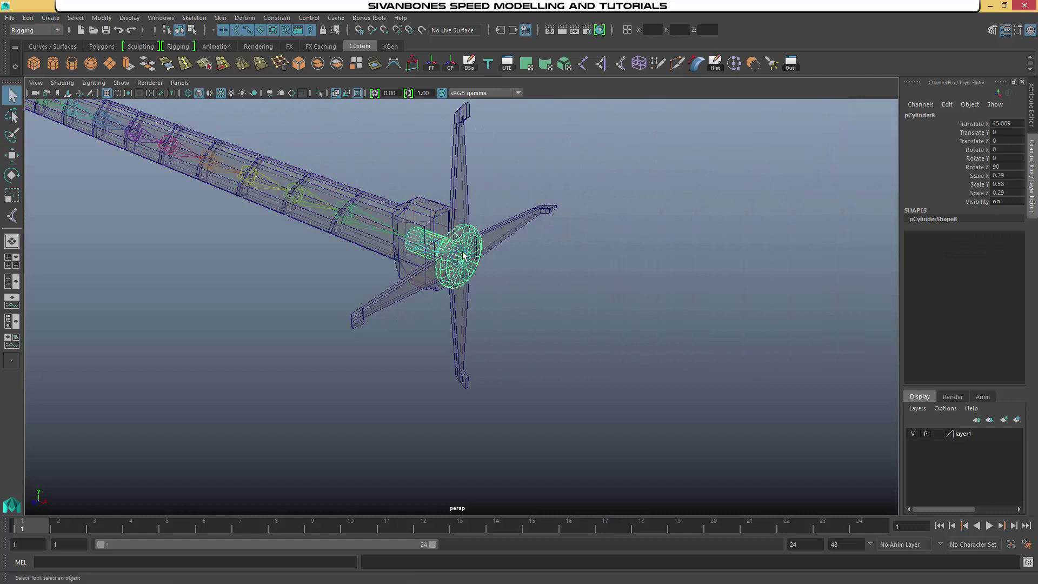
left_click(468, 262)
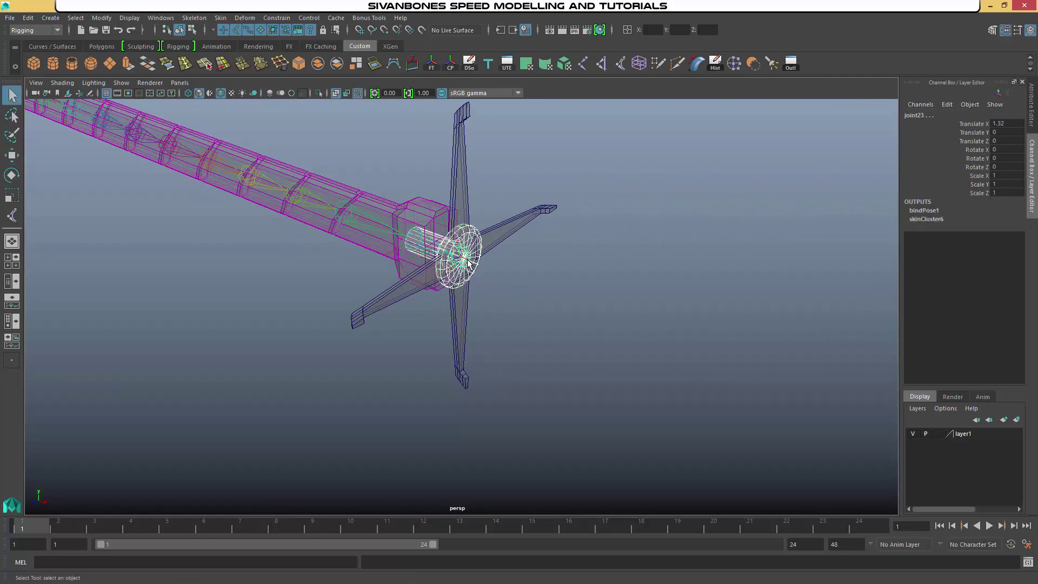
left_click(473, 256)
Parent the claw blades around the first arm's hub to the tip joint joint23.
left_click(460, 189)
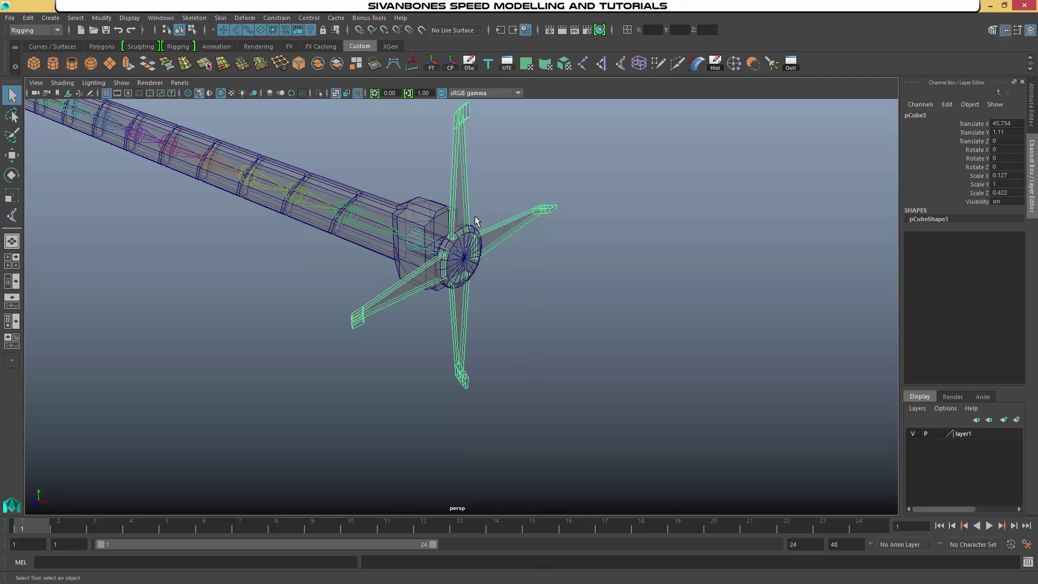
left_click_drag(454, 270, 434, 229, "alt")
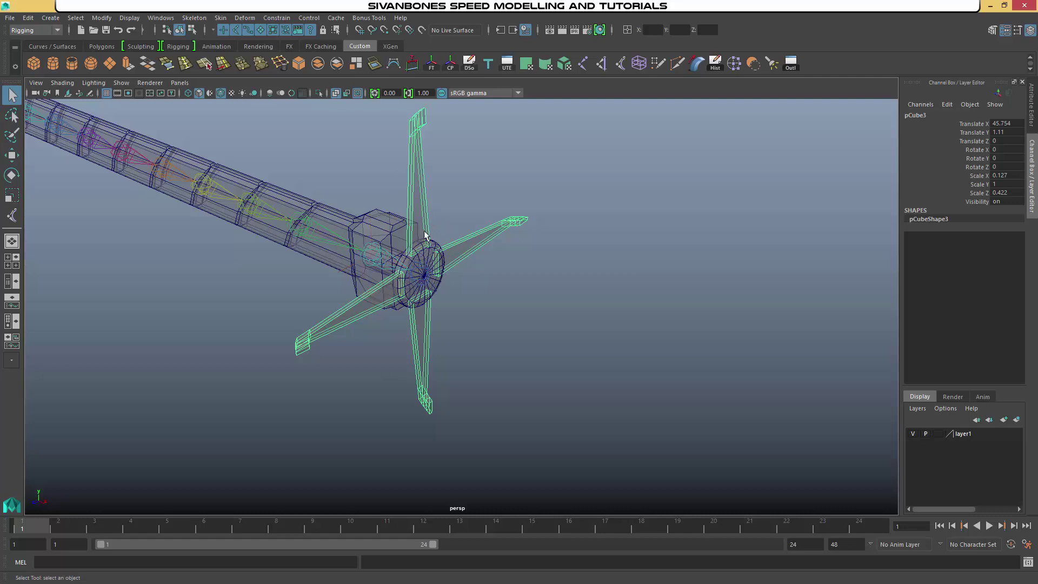
left_click(430, 273)
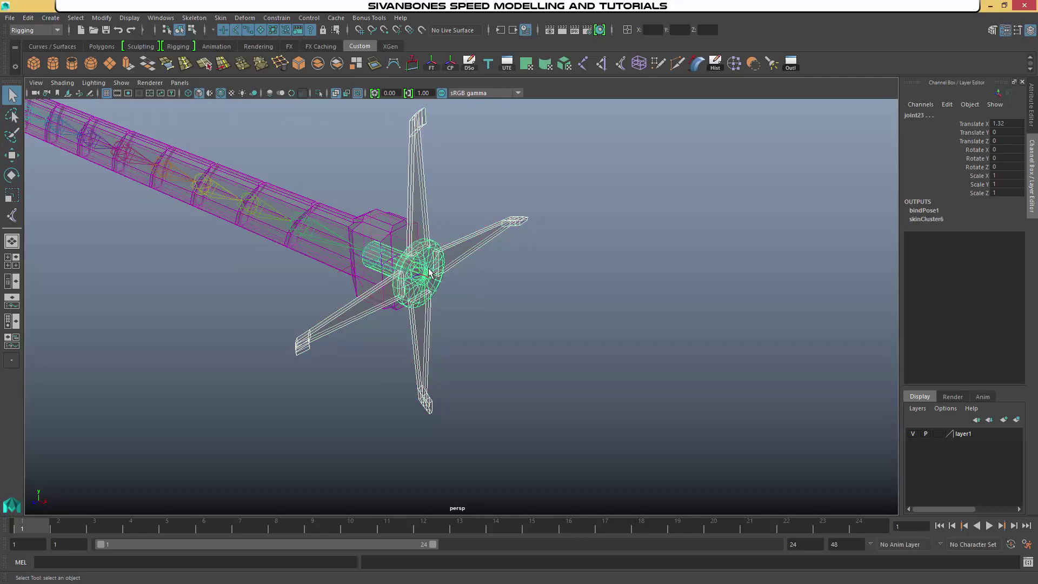
left_click(435, 273)
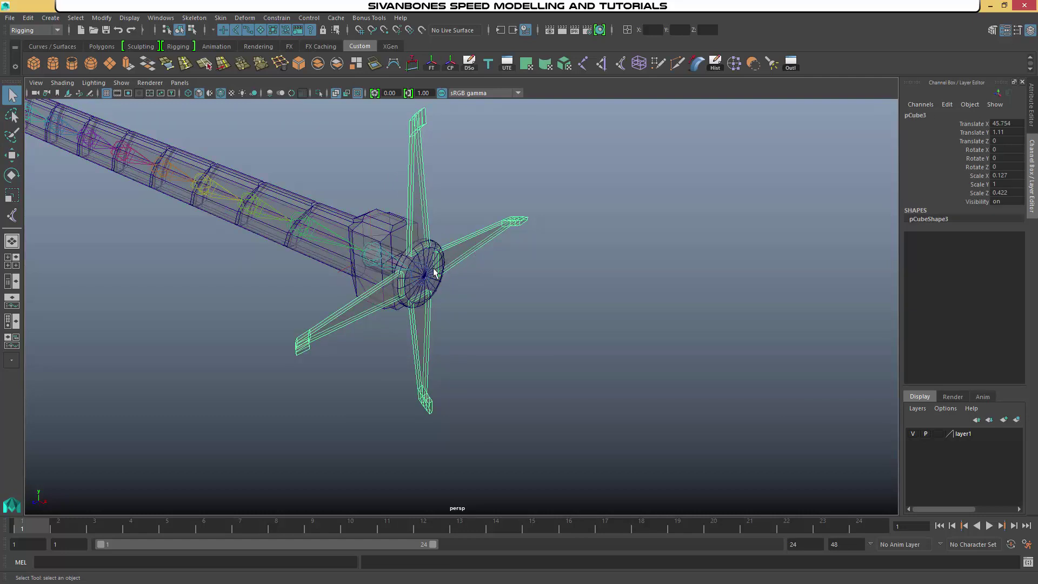
left_click(426, 272)
left_click(420, 317)
left_click(425, 280)
key("ctrl+z")
right_click_drag(426, 285, 338, 287, "alt")
left_click_drag(338, 287, 343, 316, "alt")
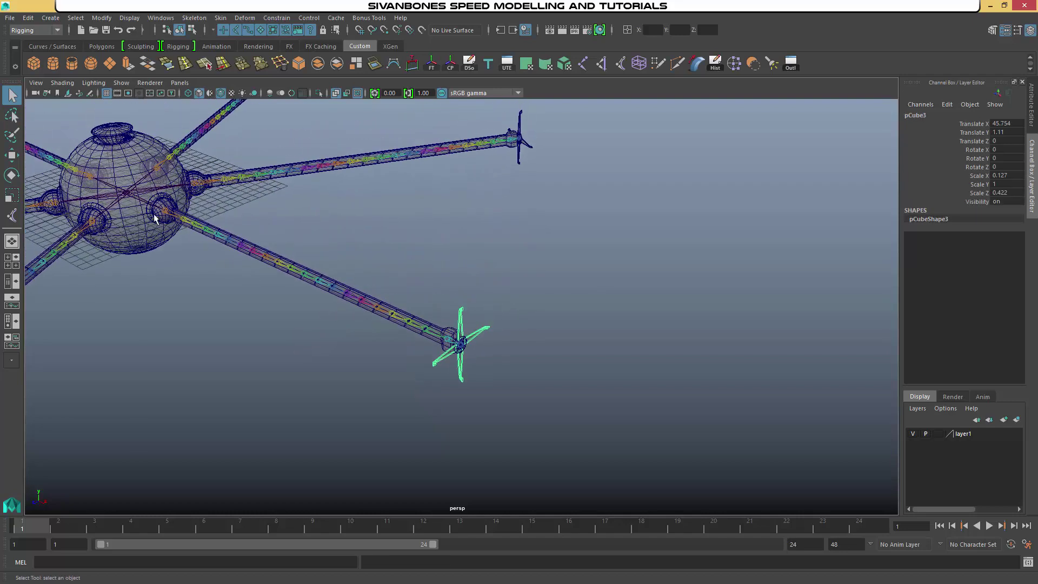
Check the hierarchy from the central root joint and parent the leftover claw blade to the first arm's tip joint.
left_click(127, 193)
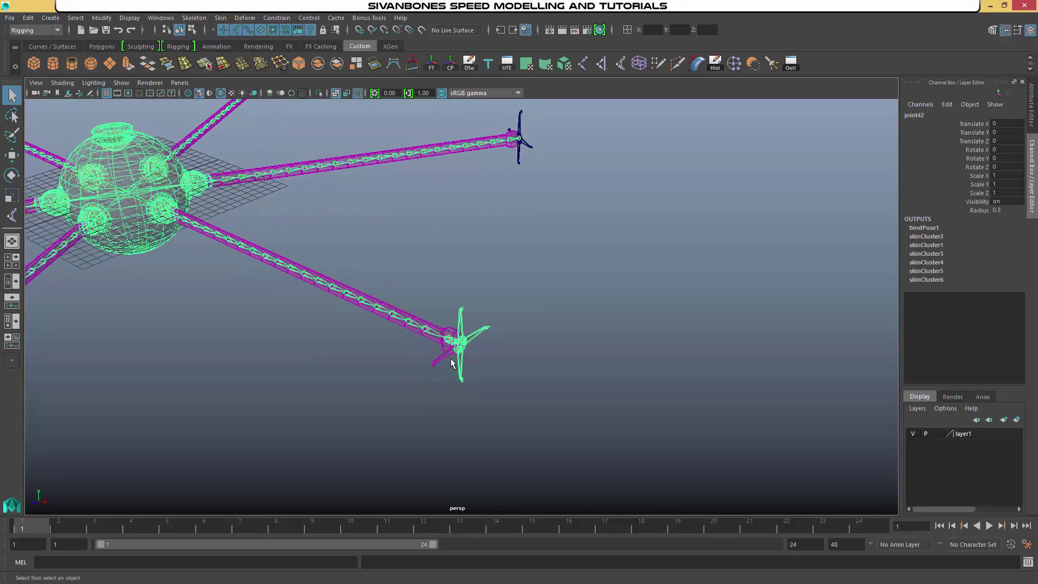
scroll(453, 362, "up", 10)
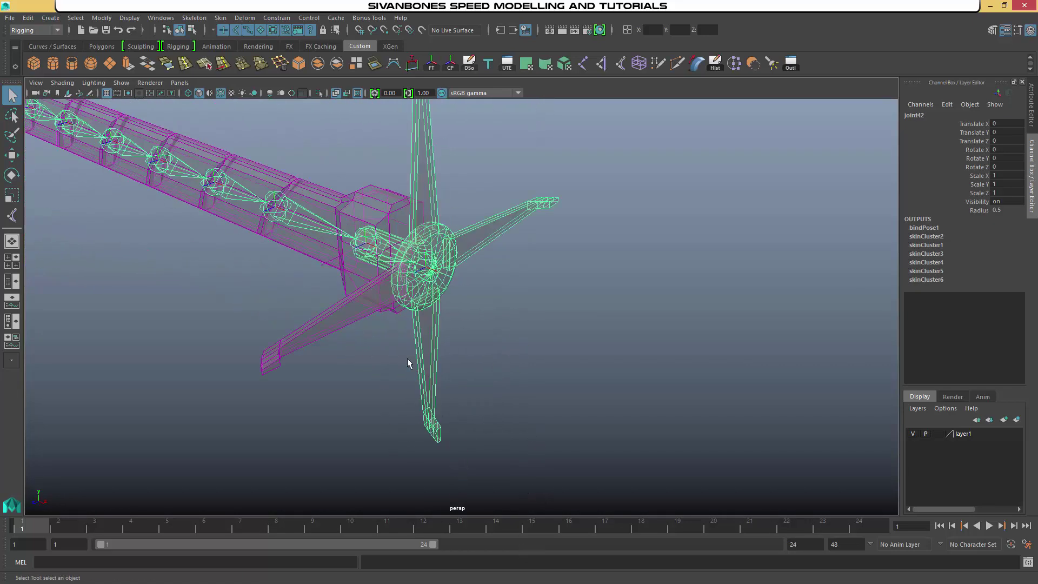
left_click(434, 281)
left_click(435, 273)
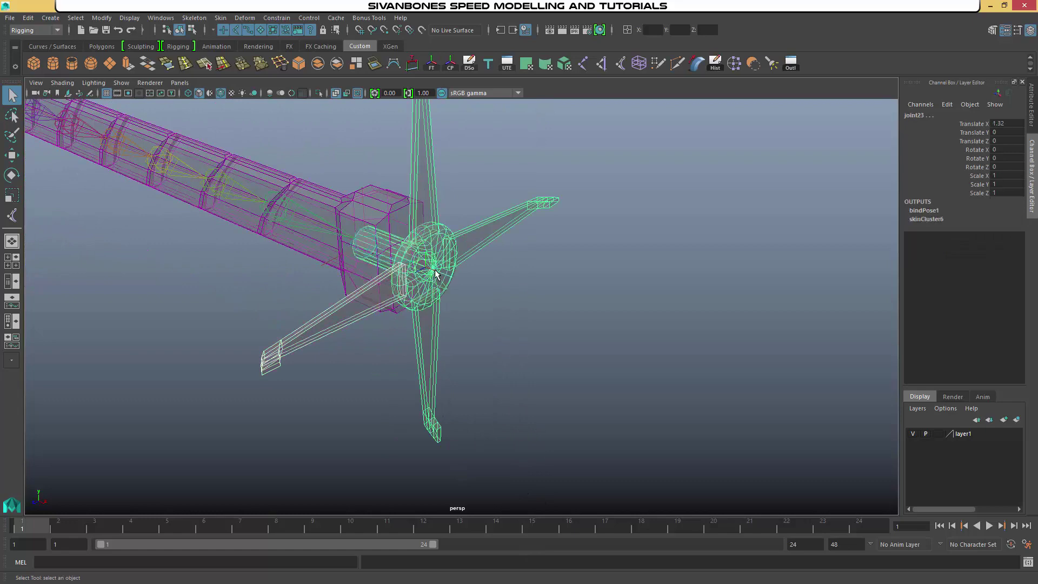
key("ctrl+z")
Parent the second arm's hub cylinder and its first claw blade to that arm's tip joint.
scroll(435, 273, "down", 10)
key("ctrl+z")
left_click_drag(437, 281, 361, 423, "alt")
scroll(361, 423, "up", 3)
left_click(389, 279)
left_click_drag(389, 279, 324, 284, "alt")
right_click_drag(324, 284, 554, 261, "alt")
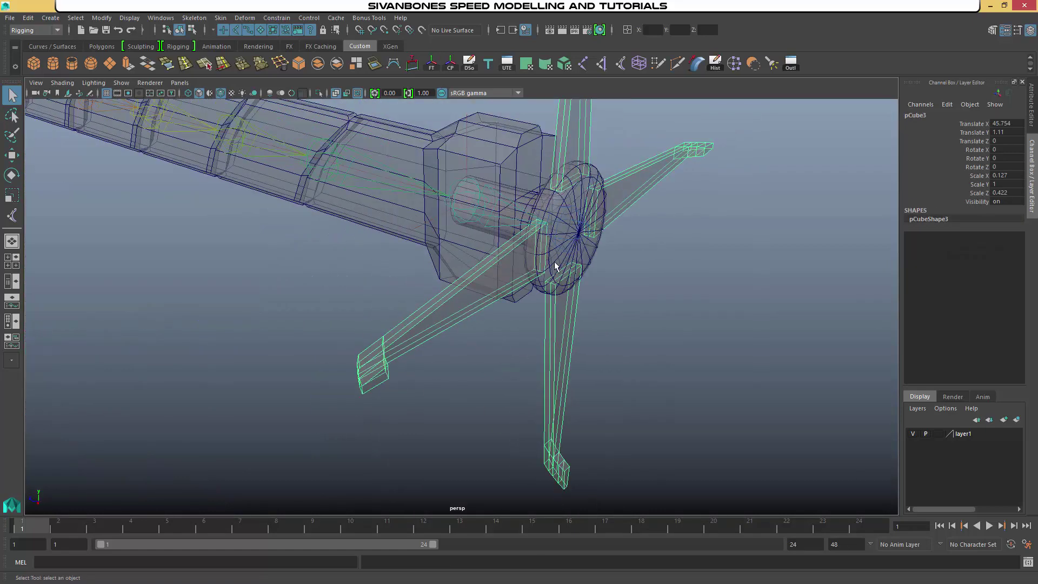
left_click(573, 233)
left_click(586, 235)
left_click(595, 238)
key("ctrl+z")
key("ctrl+z")
key("ctrl+z")
key("ctrl+z")
key("ctrl+z")
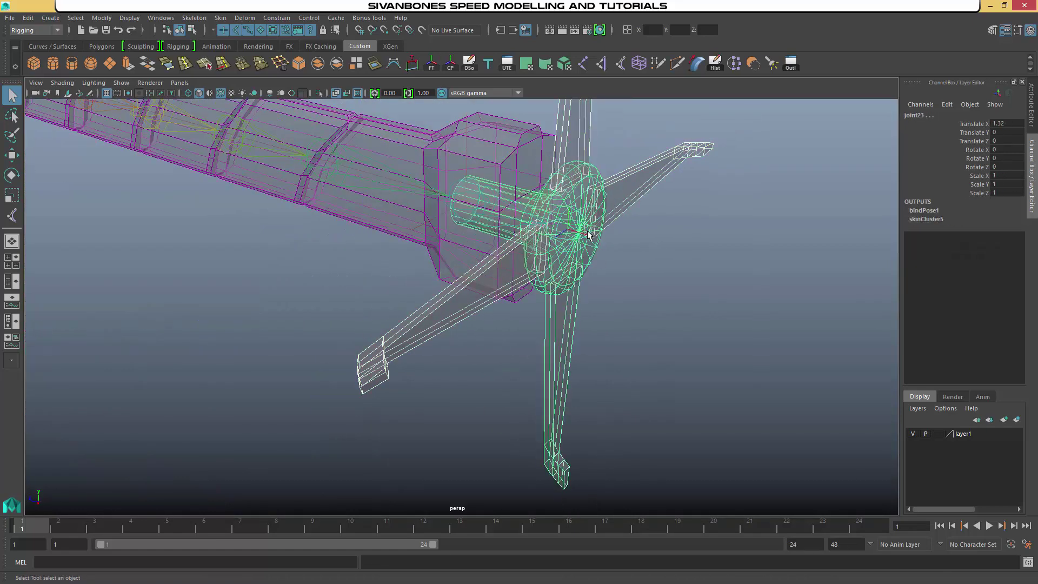
Parent the remaining claw blades of the second arm to the same tip joint.
left_click(591, 236)
left_click_drag(591, 236, 633, 202, "alt")
left_click(567, 306)
key("ctrl+z")
left_click(556, 316)
key("ctrl+z")
scroll(556, 316, "down", 8)
Parent the hub cylinder at the end of the third arm to that arm's tip joint.
right_click_drag(634, 202, 703, 168, "alt")
left_click_drag(702, 168, 650, 234, "alt")
left_click(651, 234)
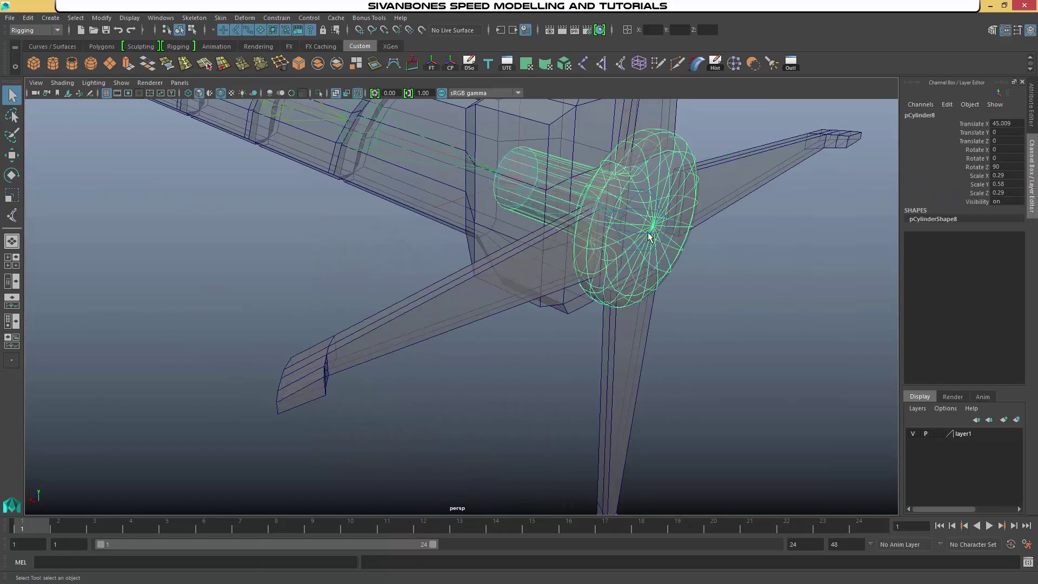
left_click(653, 233)
key("ctrl+z")
key("ctrl+z")
Parent the claw blades around the third arm's hub to the arm's tip joint.
left_click(657, 227, "shift")
key("ctrl+z")
left_click(664, 228, "shift")
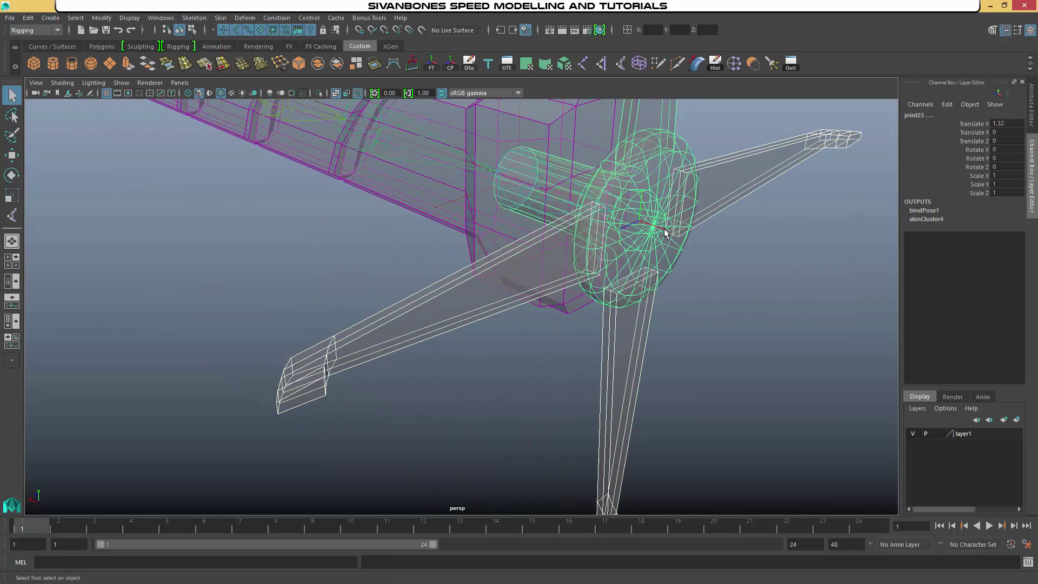
key("p")
left_click(660, 234, "shift")
key("ctrl+z")
left_click(662, 233, "shift")
key("ctrl+z")
Parent the hub cylinder at the end of the fourth arm to that arm's tip joint.
mouse_move(661, 233)
right_mouse_down("alt")
mouse_move(572, 341)
mouse_move(667, 227)
right_mouse_up("alt")
left_click_drag(667, 228, 642, 256, "alt")
left_click(642, 256)
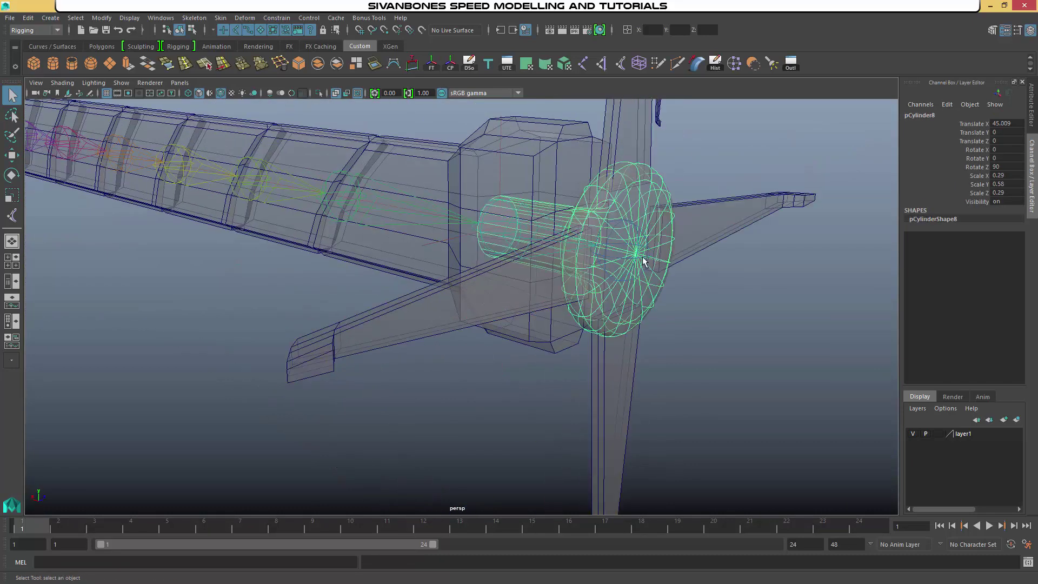
left_click(640, 258)
key("ctrl+z")
key("ctrl+z")
Parent the fourth arm's claw blades to its tip joint and check the hierarchy from the central root joint.
left_click(649, 233, "shift")
key("ctrl+z")
left_click(645, 244, "shift")
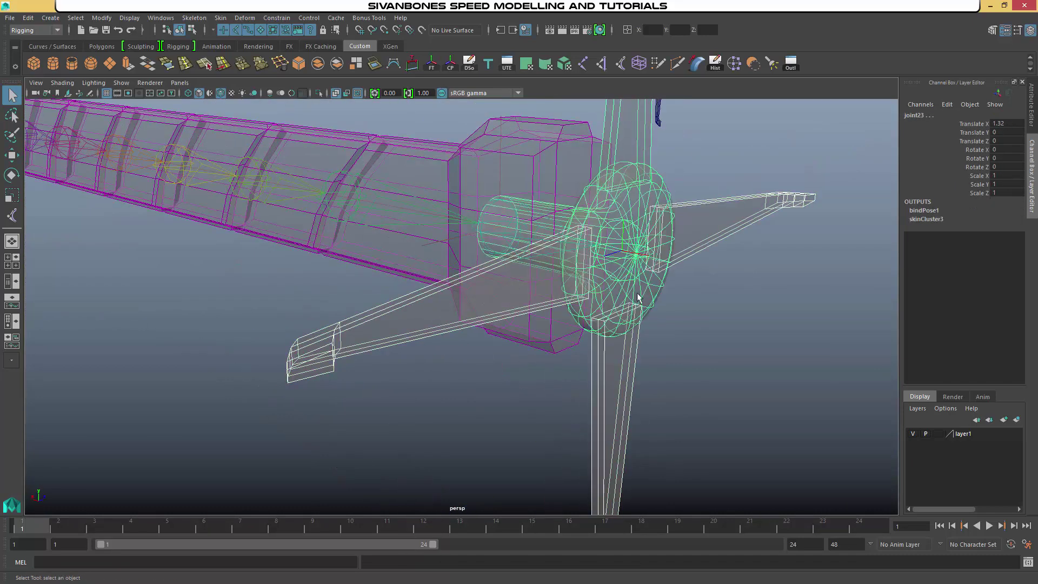
key("ctrl+z")
left_click(643, 271, "shift")
key("ctrl+z")
left_click(649, 273, "shift")
key("ctrl+z")
right_click_drag(642, 284, 213, 206, "alt")
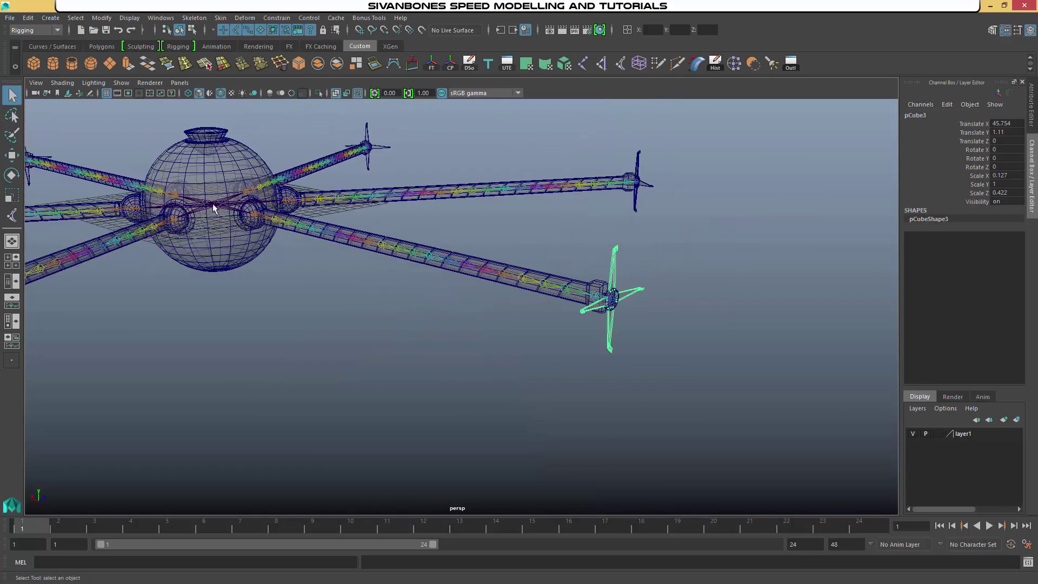
left_click(213, 206)
scroll(213, 206, "down", 2)
Parent the hub cylinder at the end of the fifth arm to that arm's tip joint.
left_click(576, 226)
key("f")
left_click_drag(679, 241, 746, 292, "alt")
left_click(748, 295)
left_click(748, 296, "shift")
key("p")
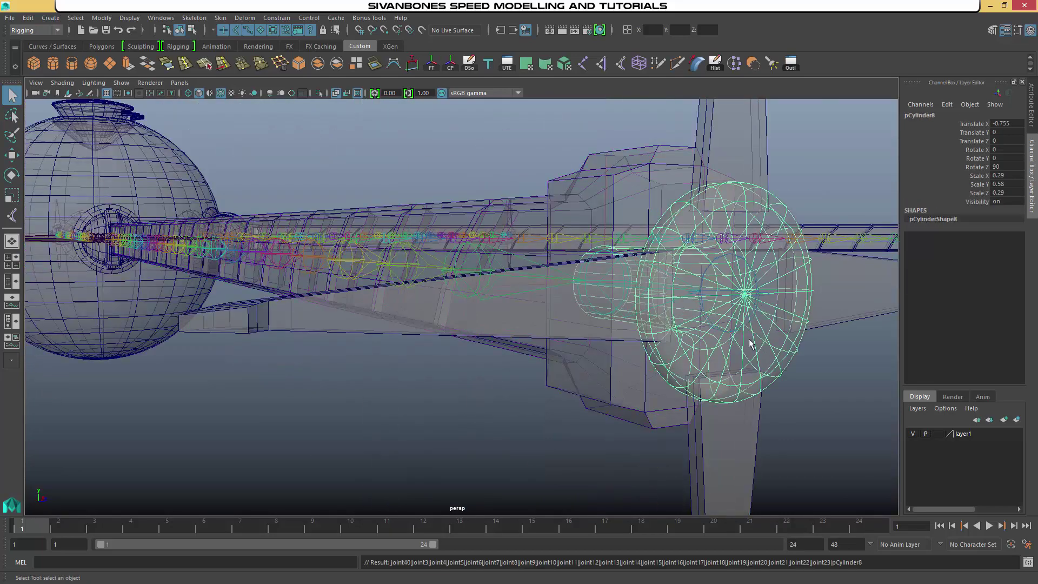
Parent the fifth arm's claw blades to its tip joint and check the hierarchy from the central root joint.
left_click(749, 405)
left_click_drag(748, 379, 665, 162, "alt")
left_click(667, 254, "shift")
left_click(684, 262, "shift")
left_click(667, 264, "shift")
left_click(668, 265, "shift")
left_click(669, 265, "shift")
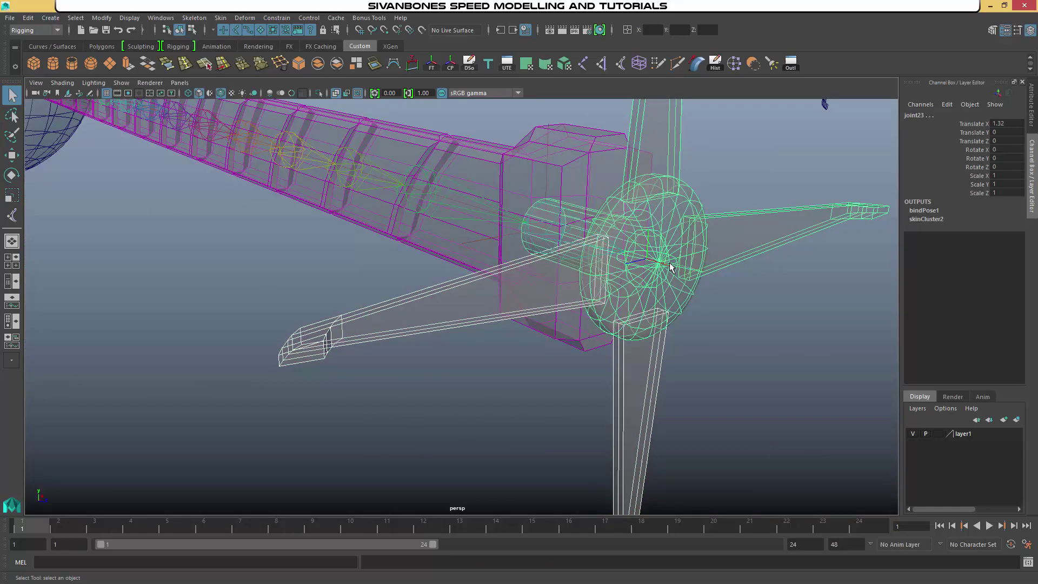
left_click(663, 272, "shift")
left_click(661, 276, "shift")
key("ctrl+z")
scroll(669, 271, "down", 10)
left_click(211, 171)
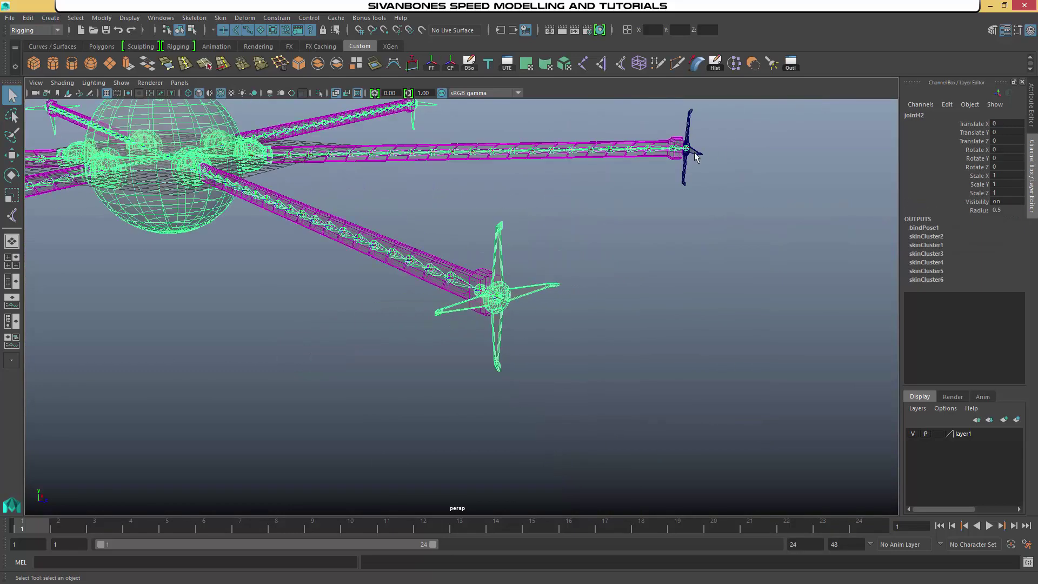
Parent the hub cylinder at the end of the sixth arm to that arm's tip joint.
key("ctrl+z")
scroll(689, 153, "up", 10)
left_click_drag(688, 153, 686, 243, "alt")
left_click(686, 244)
left_click(682, 244)
Parent the claw blades around the sixth arm's hub to the arm's tip joint.
left_click(703, 192)
left_click(686, 242, "shift")
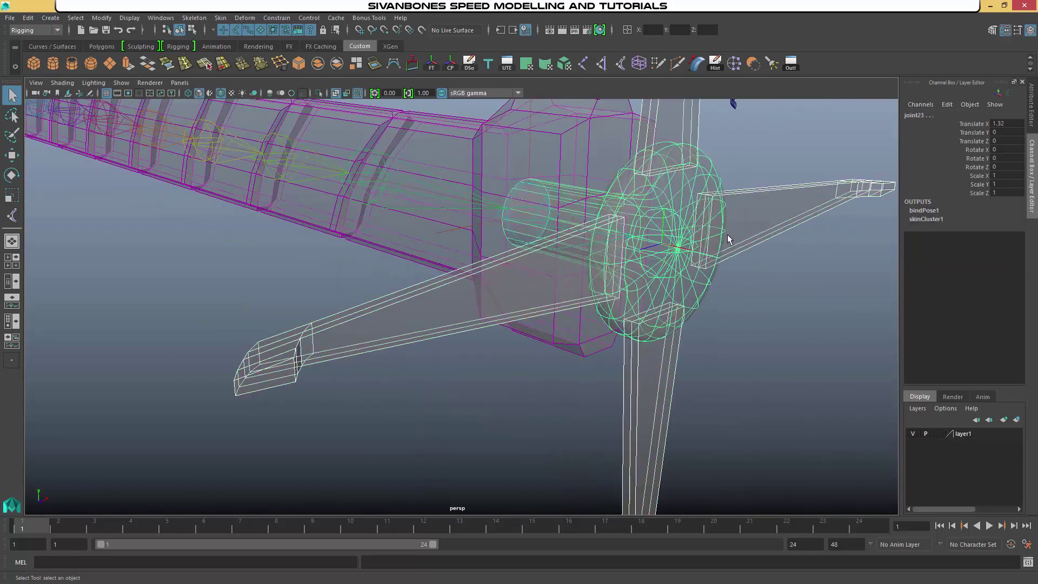
left_click(692, 236, "shift")
left_click(690, 235, "shift")
left_click(690, 236, "shift")
left_click(688, 258, "shift")
left_click(694, 245, "shift")
left_click(694, 245, "shift")
key("ctrl+z")
scroll(682, 261, "down", 10)
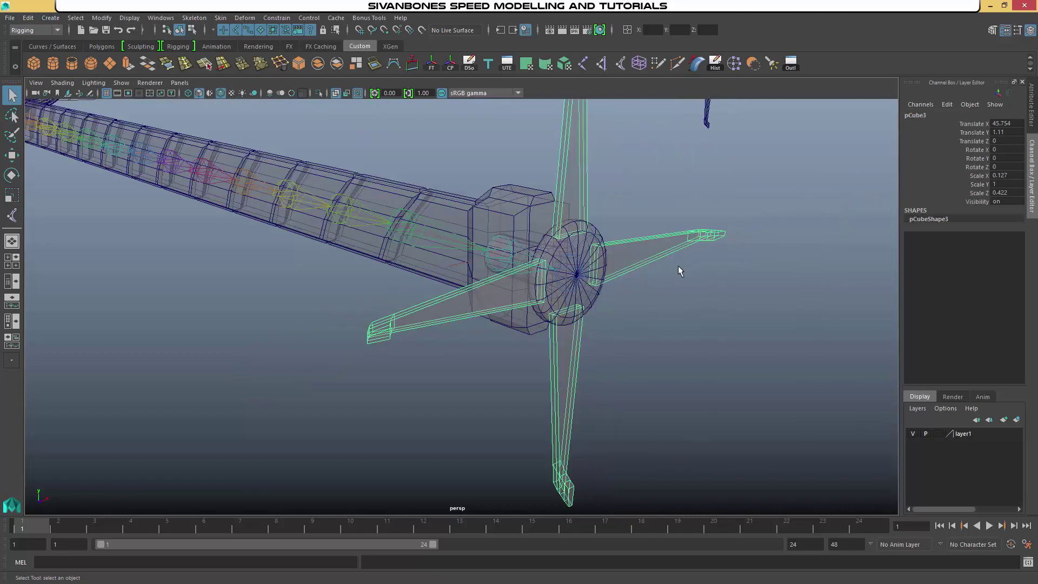
Move the central root joint up about 1.69 units as a rig test and undo the move.
middle_click_drag(678, 265, 865, 298, "alt")
left_click(217, 181)
scroll(306, 221, "down", 5)
middle_click_drag(420, 256, 647, 258, "alt")
left_click_drag(647, 257, 486, 264, "alt")
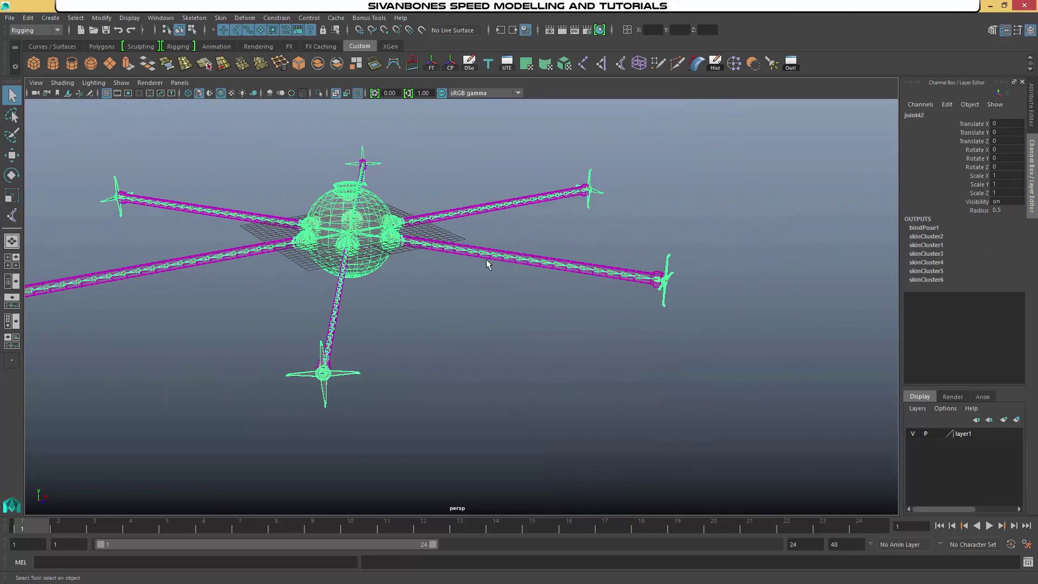
left_click_drag(395, 269, 500, 211, "alt")
key("ctrl+z")
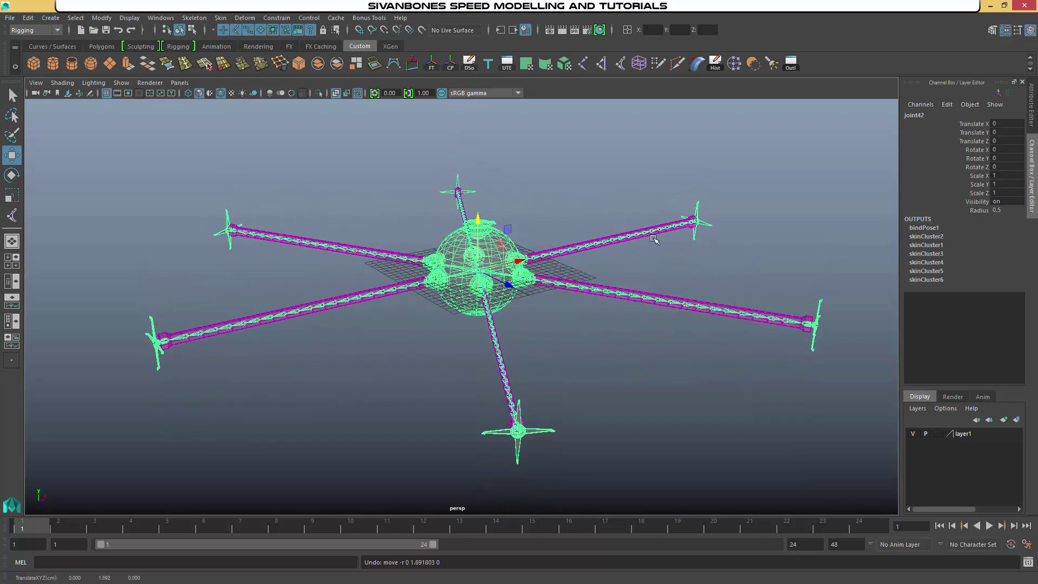
left_click_drag(744, 262, 601, 251, "alt")
middle_click_drag(876, 346, 672, 275, "alt")
left_click(708, 284)
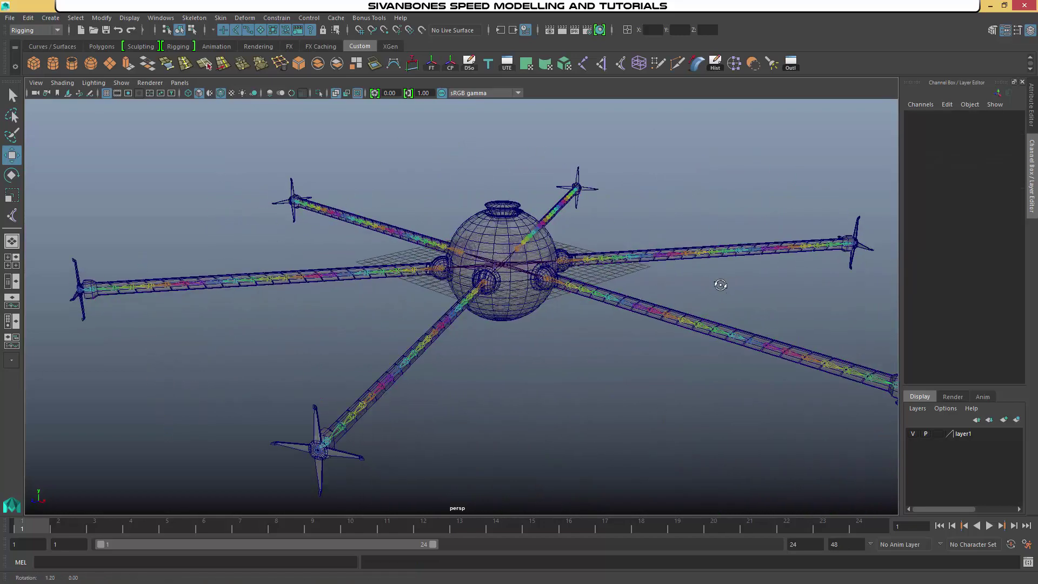
Delete the existing display layer layer1.
left_click_drag(707, 284, 652, 329, "alt")
middle_click_drag(603, 357, 653, 338, "alt")
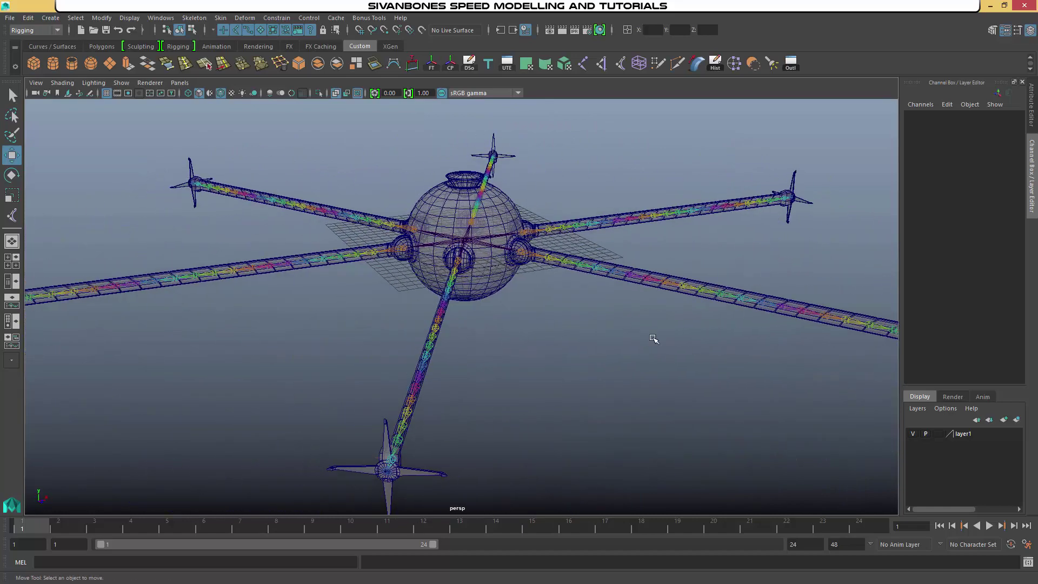
right_click_drag(653, 338, 650, 225, "alt")
middle_click_drag(657, 294, 672, 287, "alt")
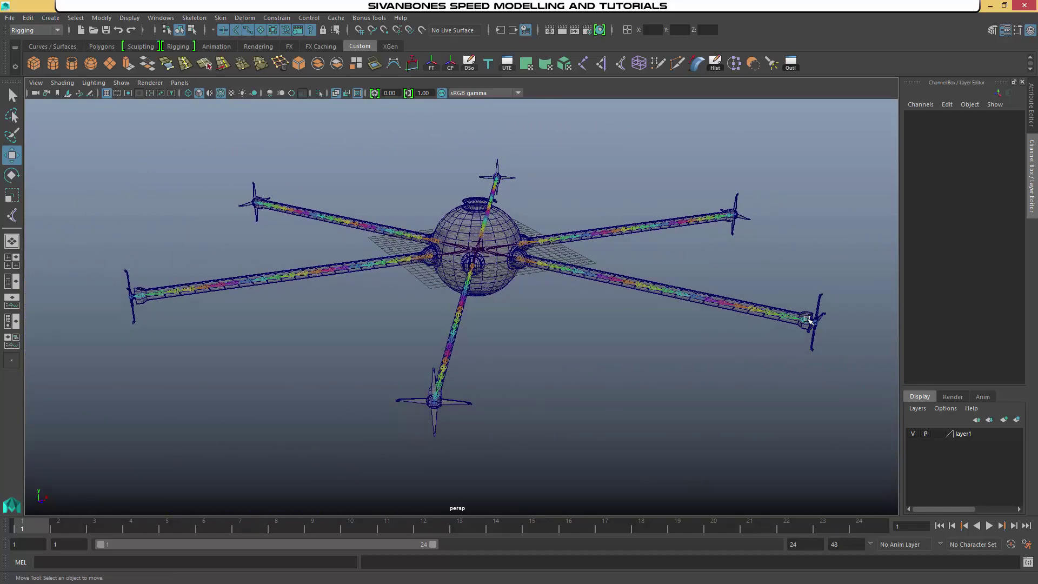
right_click(963, 433)
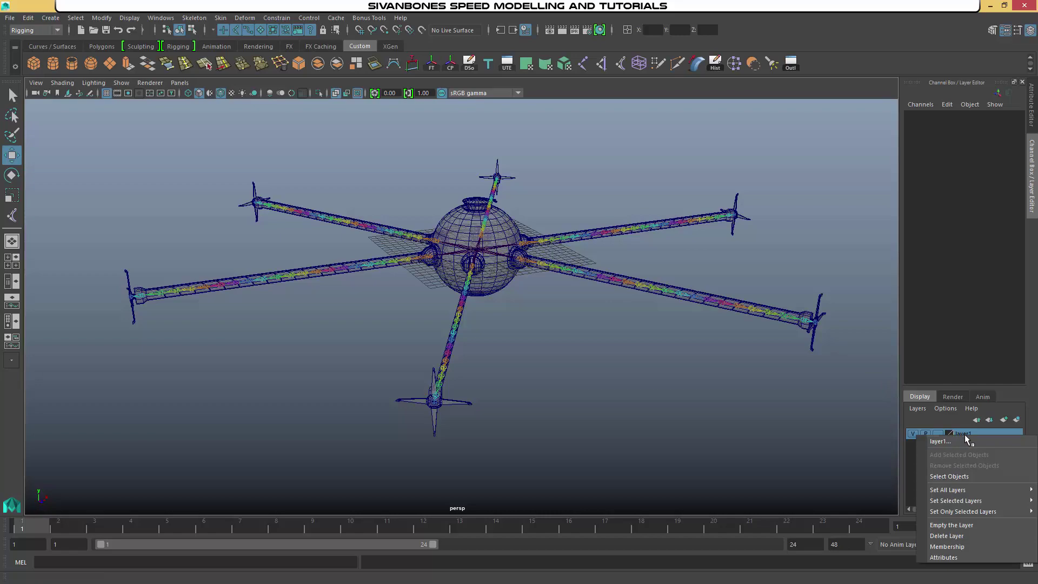
left_click(960, 537)
Hide the IK handles, joints and NURBS curves in the perspective view.
left_click_drag(647, 387, 604, 326, "alt")
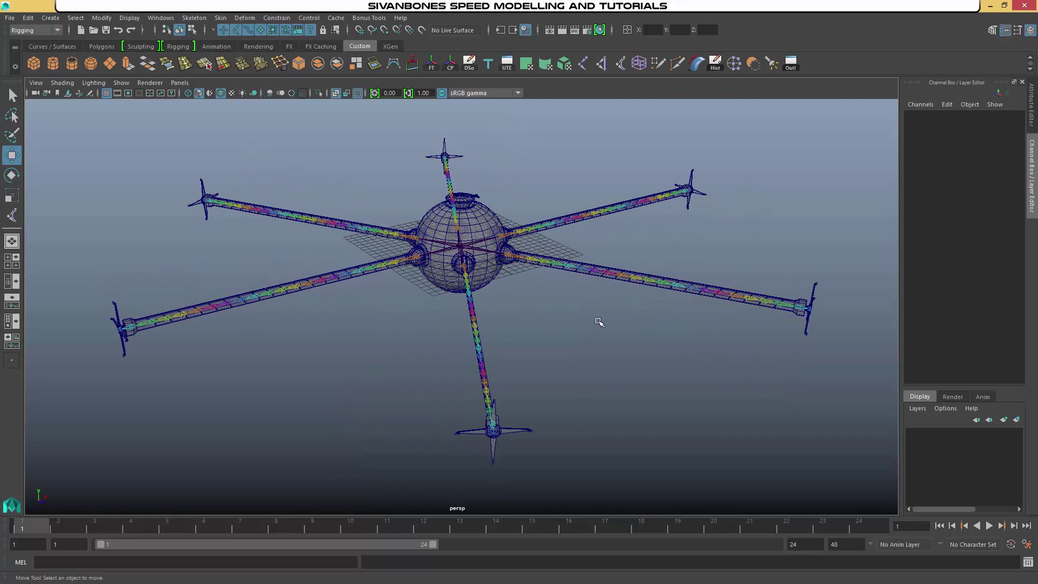
scroll(599, 323, "up", 1)
middle_click_drag(630, 322, 533, 320, "alt")
left_click_drag(533, 320, 552, 324, "alt")
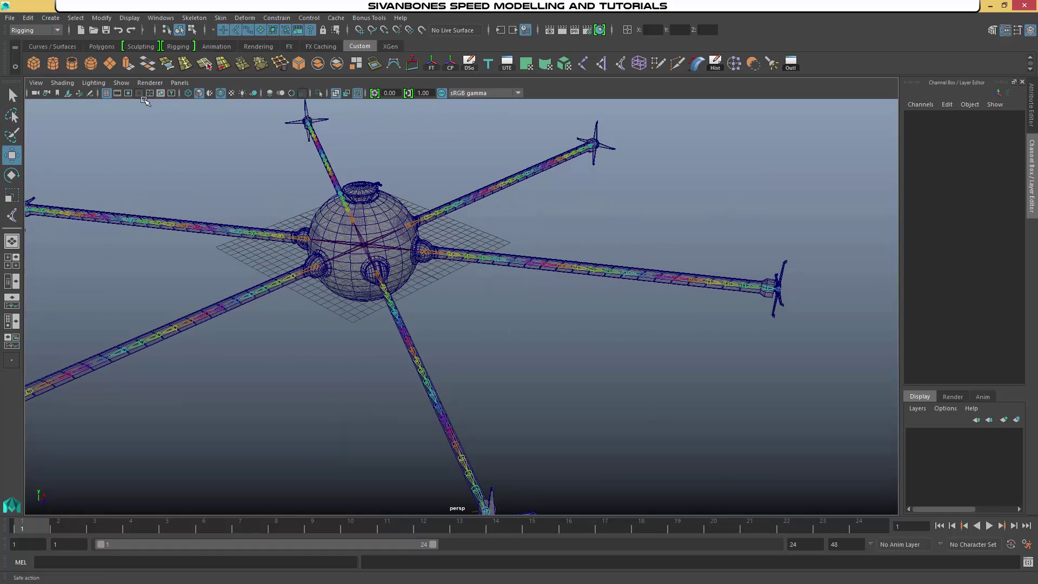
left_click(121, 83)
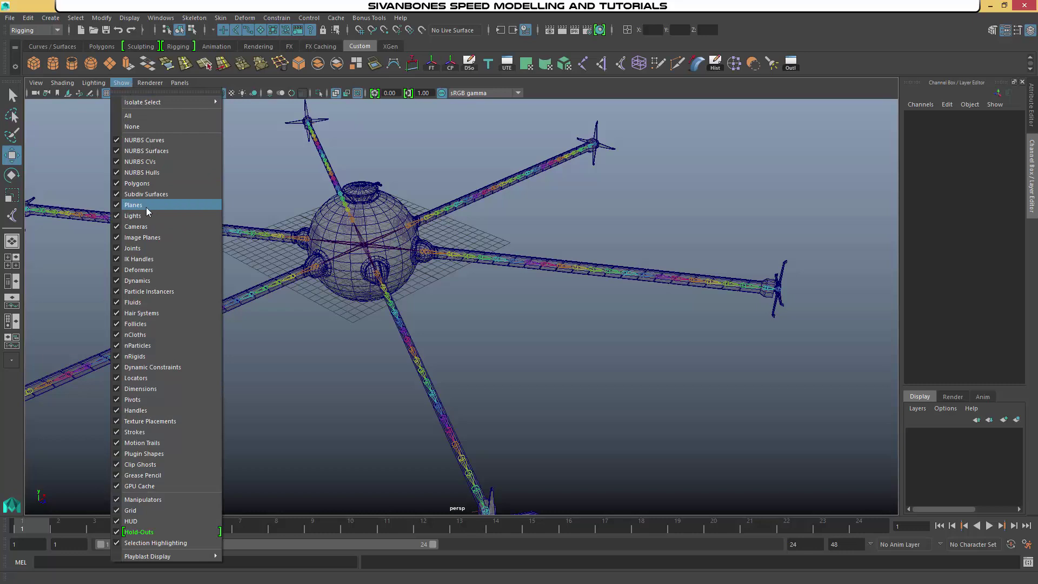
left_click(149, 256)
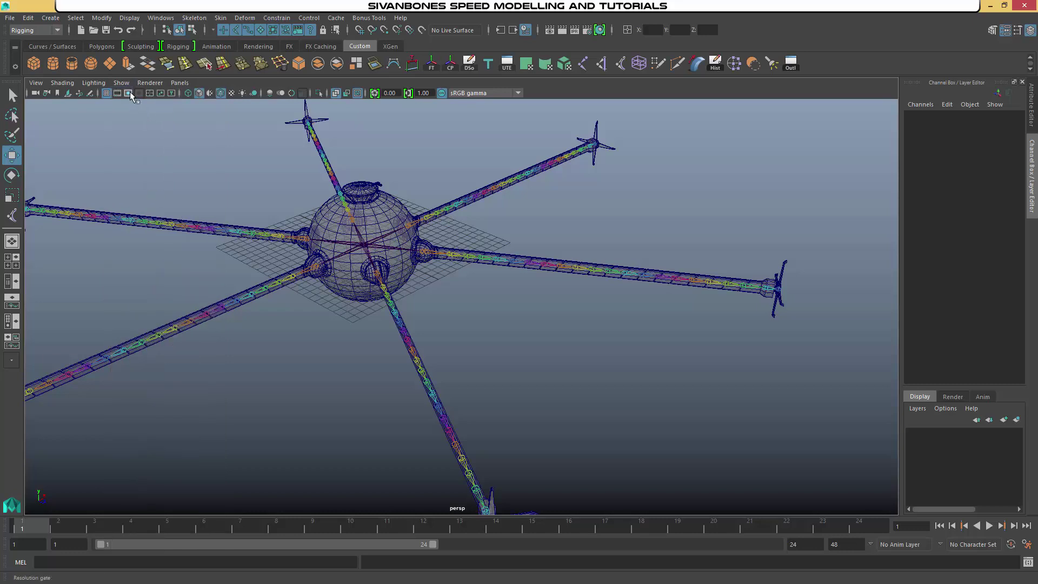
left_click(121, 83)
left_click(138, 250)
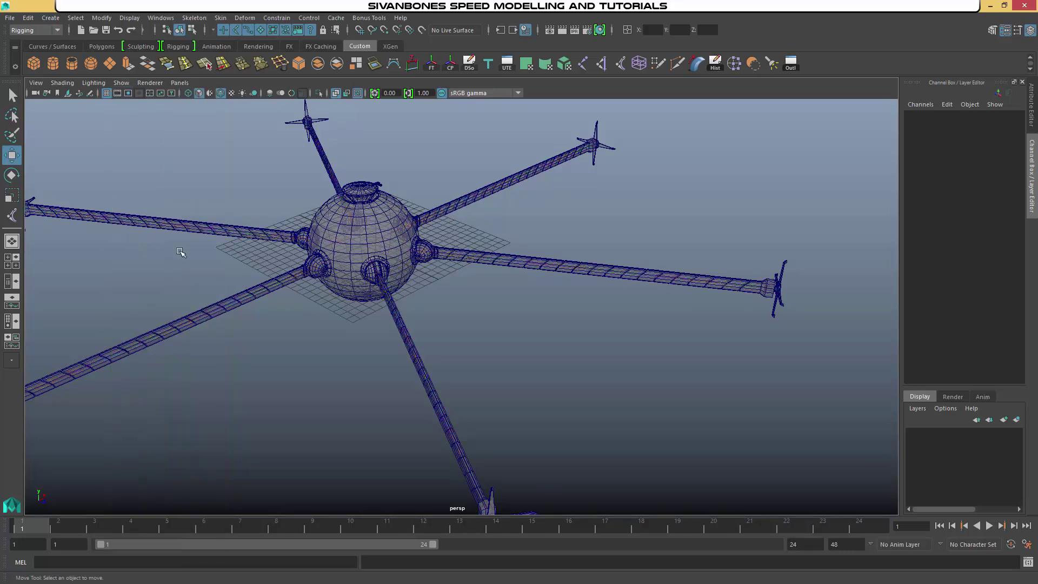
left_click(120, 83)
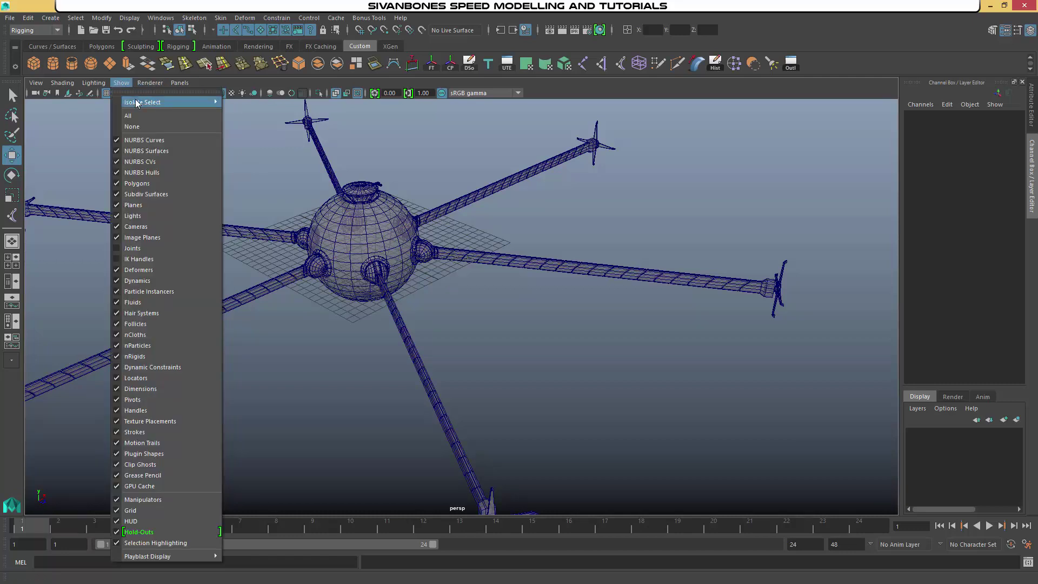
left_click(147, 141)
Select the sphere, its socket joints and the six arm meshes together.
left_click_drag(554, 330, 529, 324, "alt")
scroll(552, 312, "up", 3)
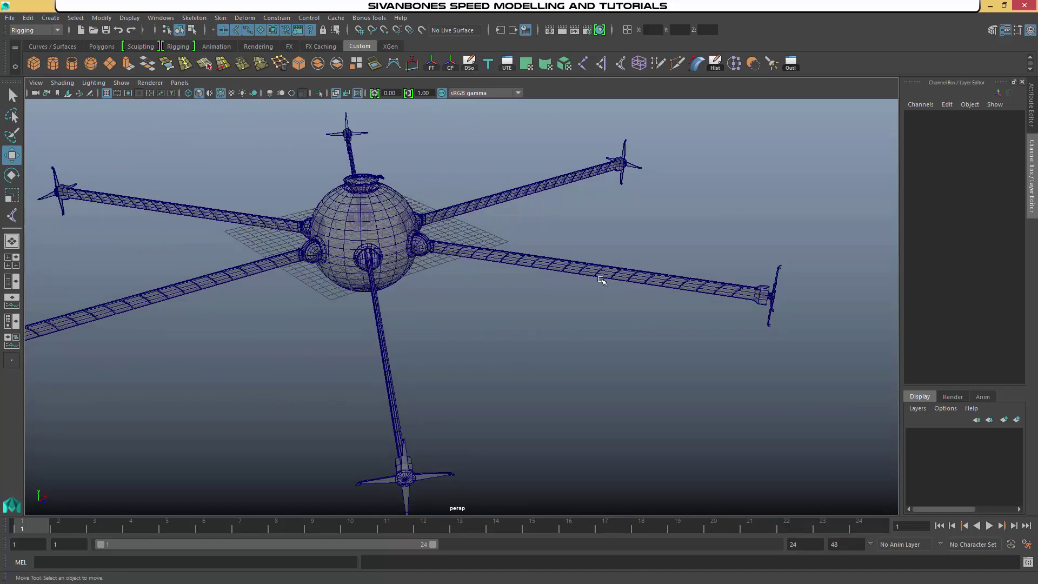
left_click_drag(300, 231, 346, 278, "alt")
left_click_drag(232, 194, 535, 390)
left_click_drag(749, 366, 696, 351, "alt")
scroll(748, 366, "up", 4)
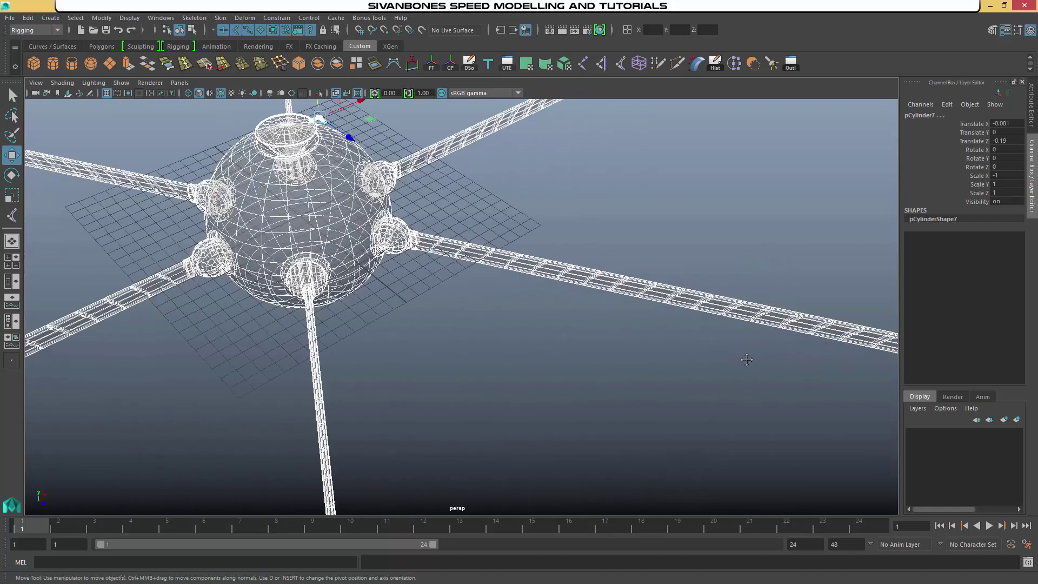
middle_click_drag(747, 359, 560, 344, "alt")
left_click_drag(560, 344, 317, 328, "alt")
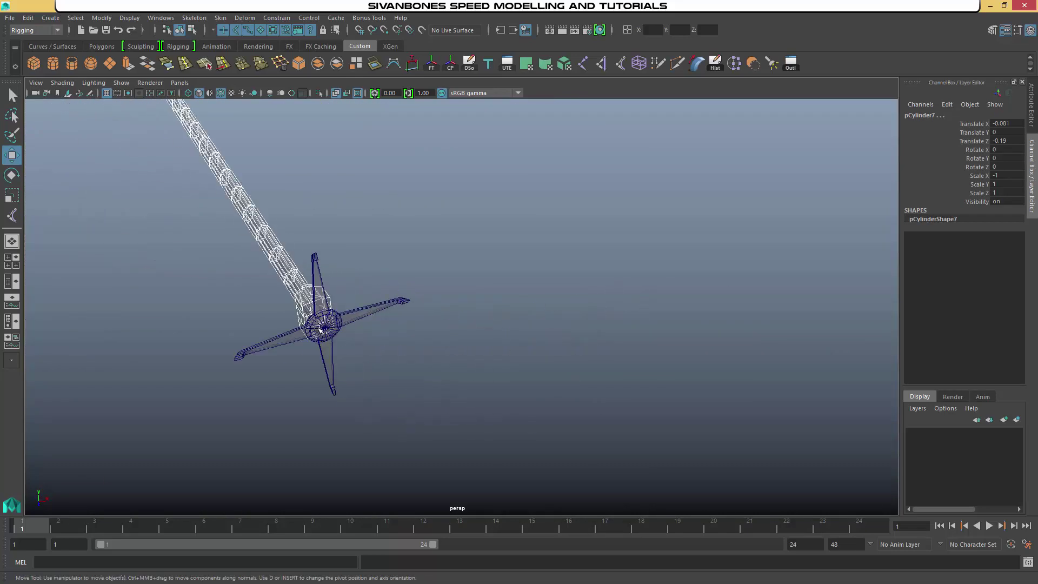
Add the hub cylinders at the arm tips to the selection, leaving out the claw blades.
scroll(531, 230, "down", 3)
left_click_drag(537, 216, 768, 457, "alt")
middle_click_drag(768, 458, 728, 460, "alt")
left_click_drag(729, 460, 589, 457, "alt")
left_click_drag(780, 437, 649, 433, "alt")
left_click(586, 449, "shift")
left_click_drag(716, 420, 302, 314, "alt")
left_click(470, 354, "shift")
left_click_drag(592, 369, 433, 356, "alt")
middle_click_drag(433, 302, 622, 449, "alt")
left_click_drag(784, 389, 741, 384, "alt")
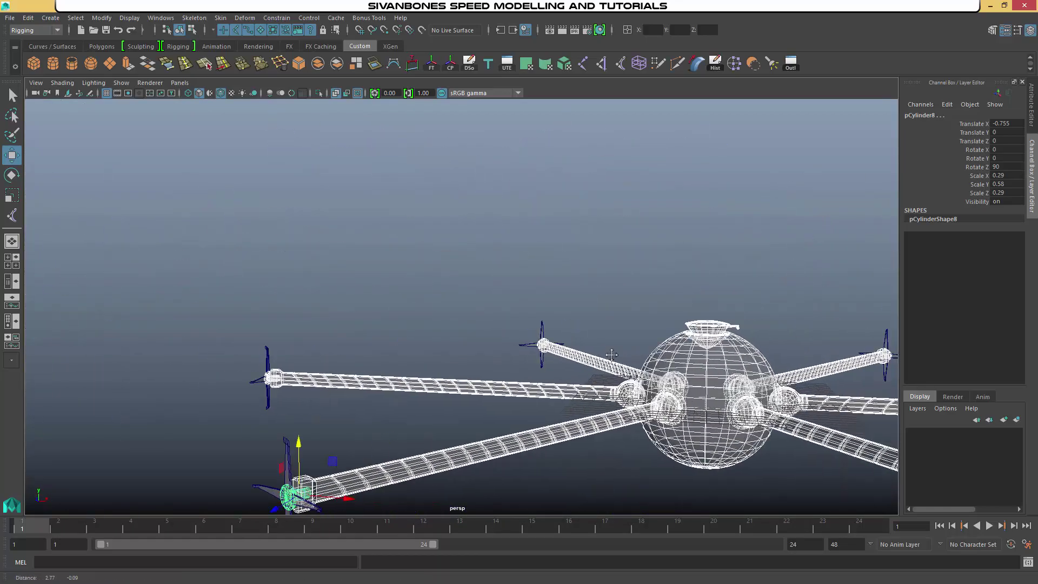
Assign the selected body meshes to a new display layer and set that layer to Reference.
middle_click_drag(741, 378, 605, 371, "alt")
scroll(605, 372, "up", 3)
scroll(605, 372, "up", 2)
middle_click_drag(651, 329, 543, 258, "alt")
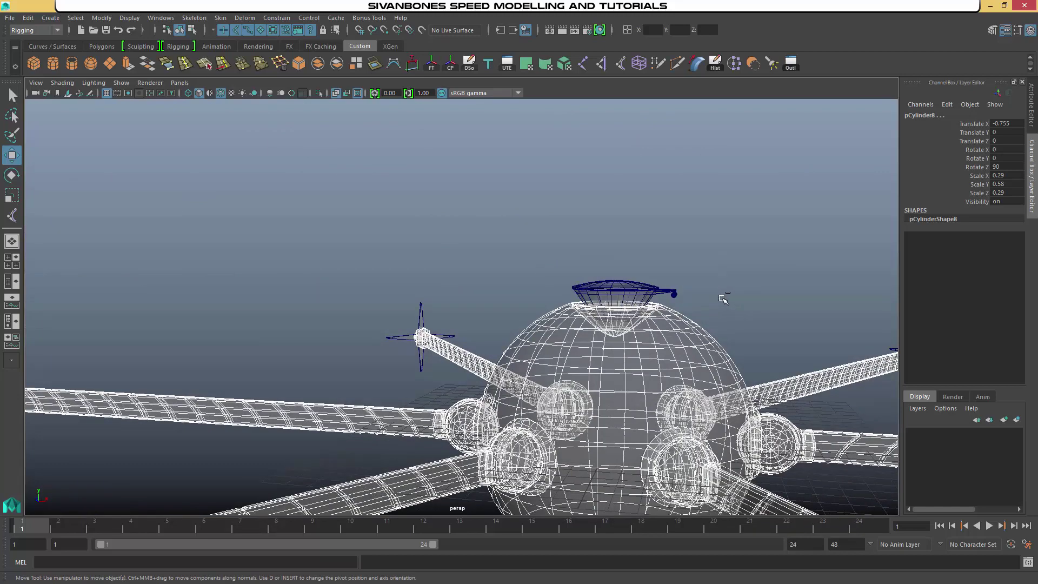
scroll(724, 302, "down", 5)
left_click_drag(698, 339, 738, 385, "alt")
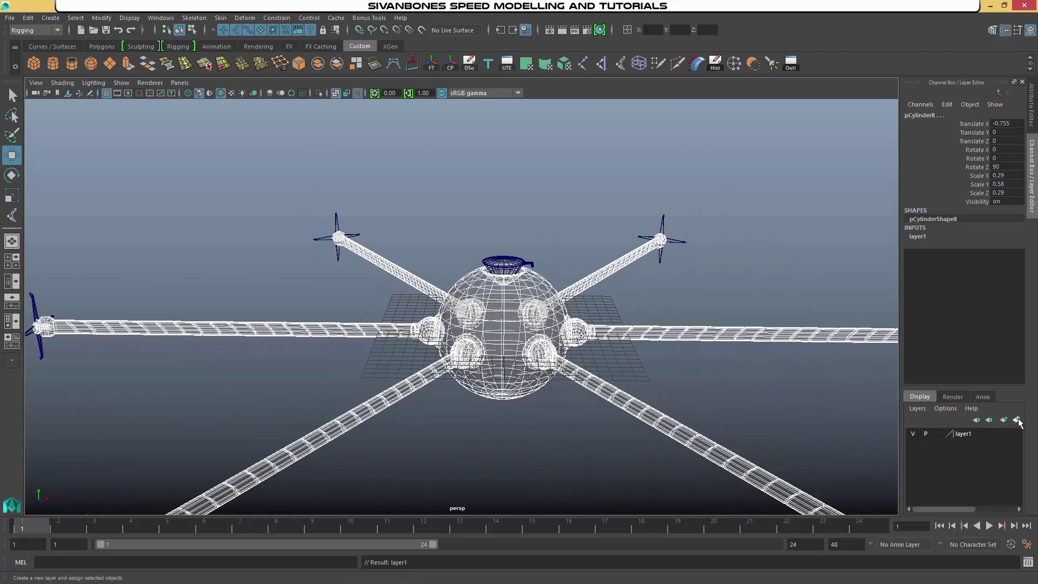
left_click(939, 433)
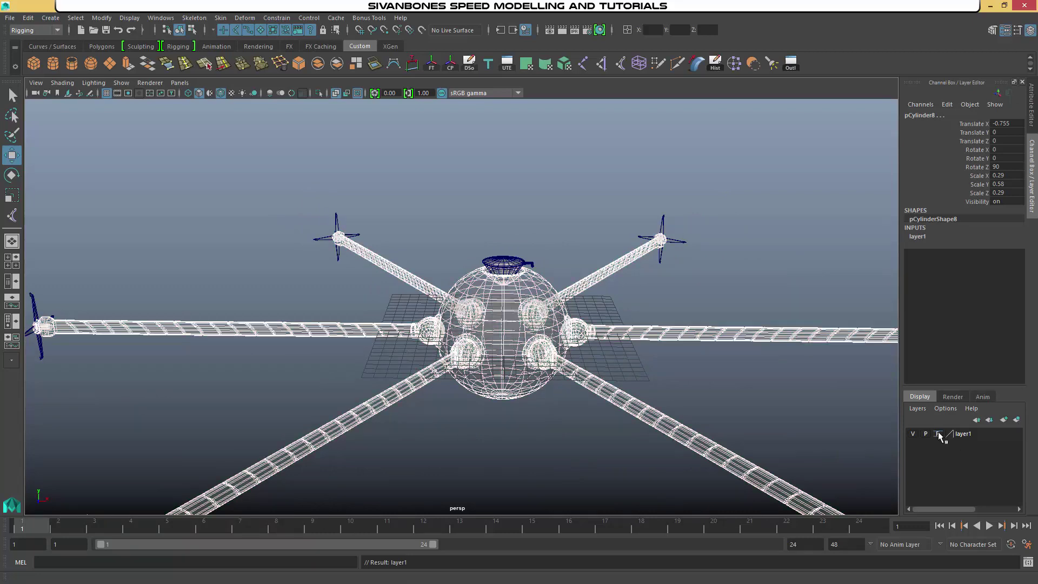
left_click(551, 447)
left_click_drag(570, 408, 422, 316, "alt")
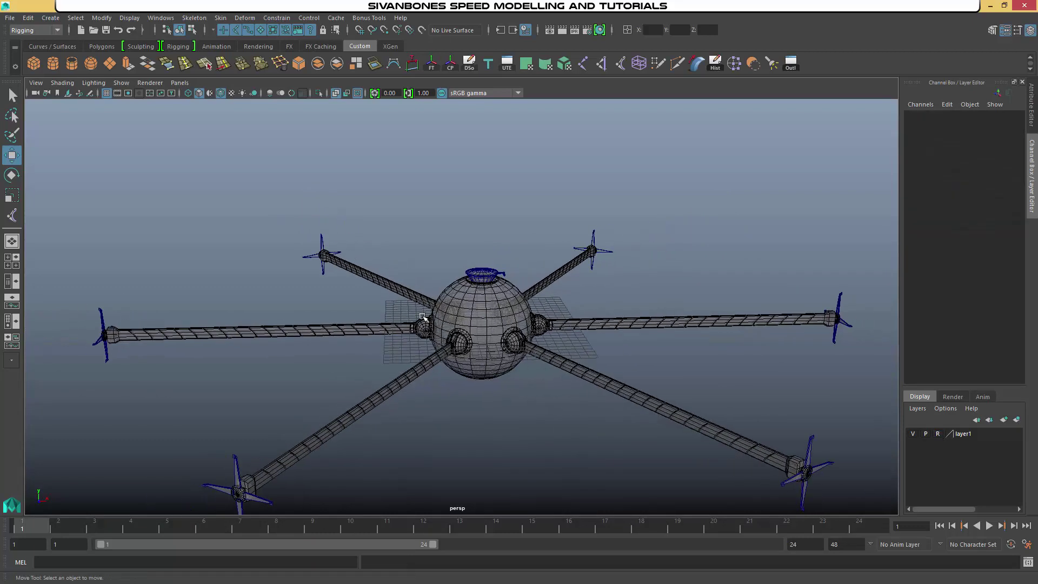
Turn off X-ray shading and show the NURBS curves in the perspective view again.
left_click(335, 94)
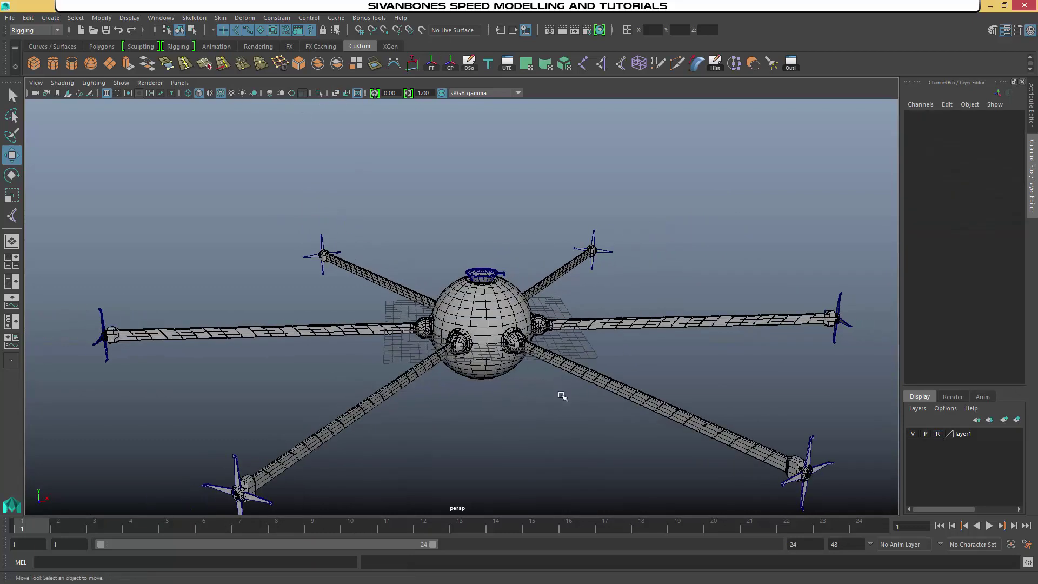
scroll(562, 394, "down", 3)
mouse_move(565, 386)
left_mouse_down("alt")
mouse_move(547, 357)
mouse_move(601, 360)
left_mouse_up("alt")
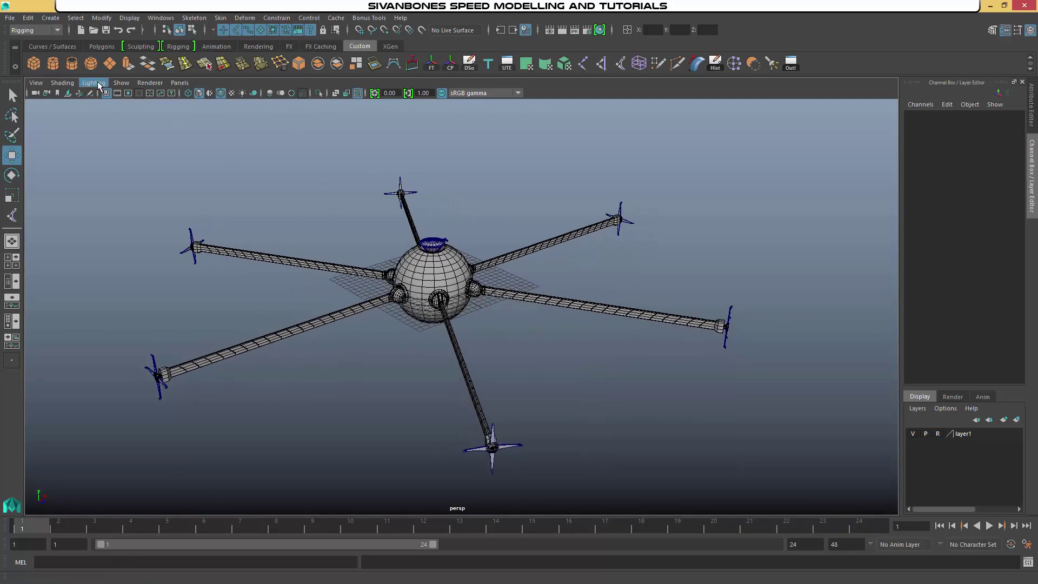
left_click(120, 82)
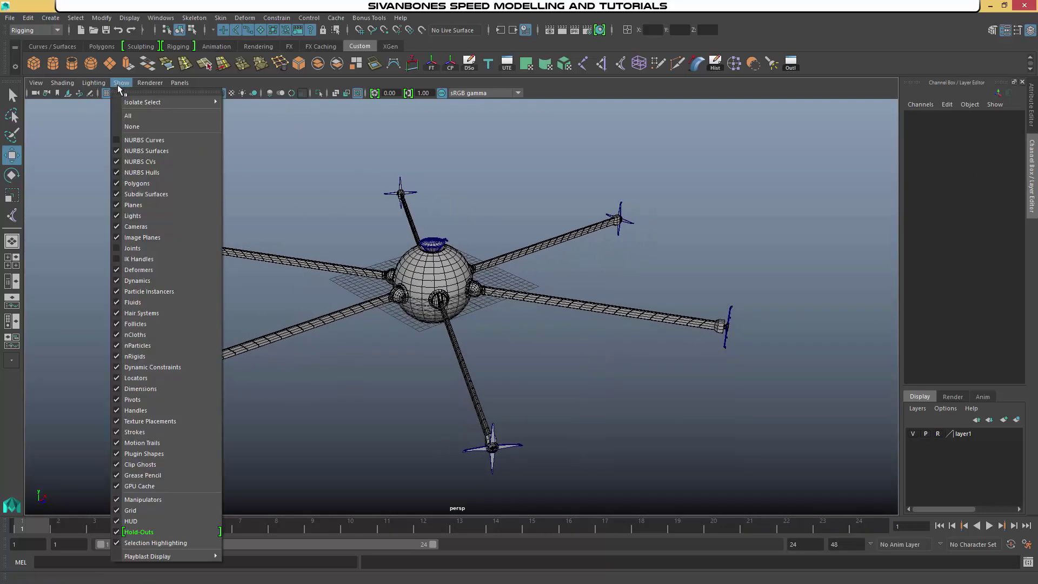
left_click(142, 139)
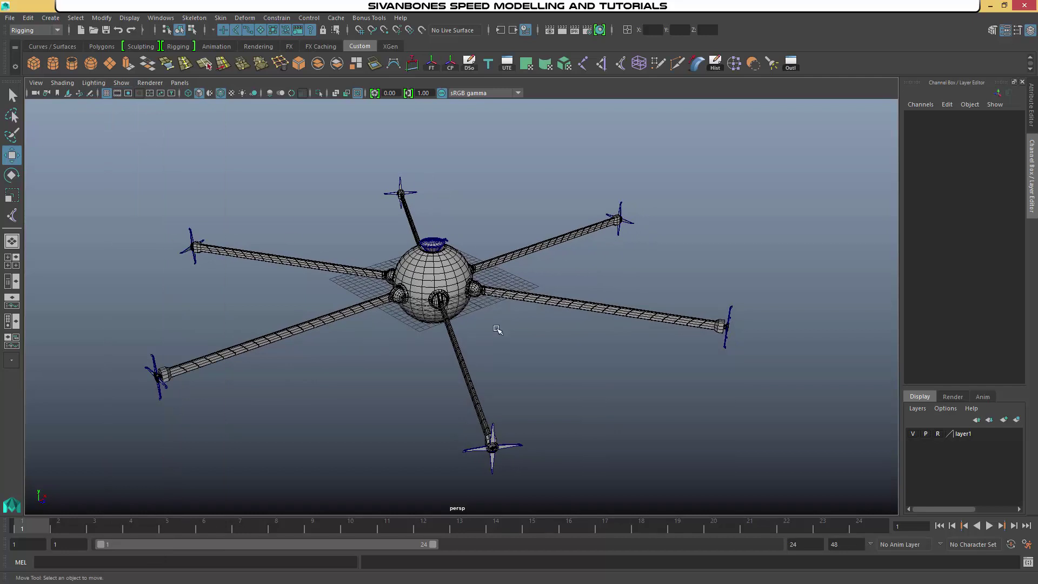
Move the tip control vertex of curve5 down to test the arm's bending, and undo the test.
scroll(503, 330, "up", 2)
left_click(602, 292)
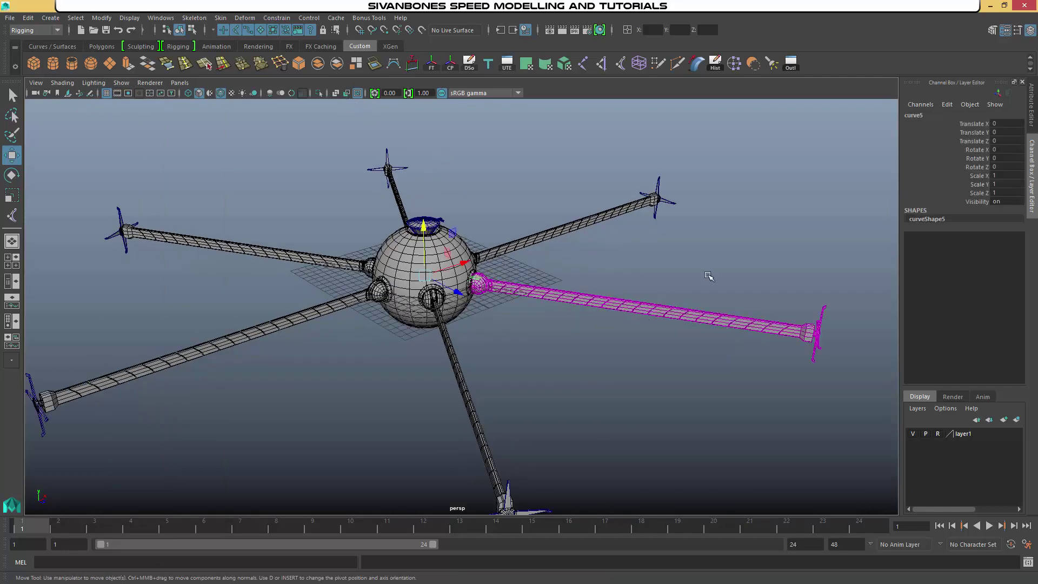
right_click_drag(708, 272, 677, 275)
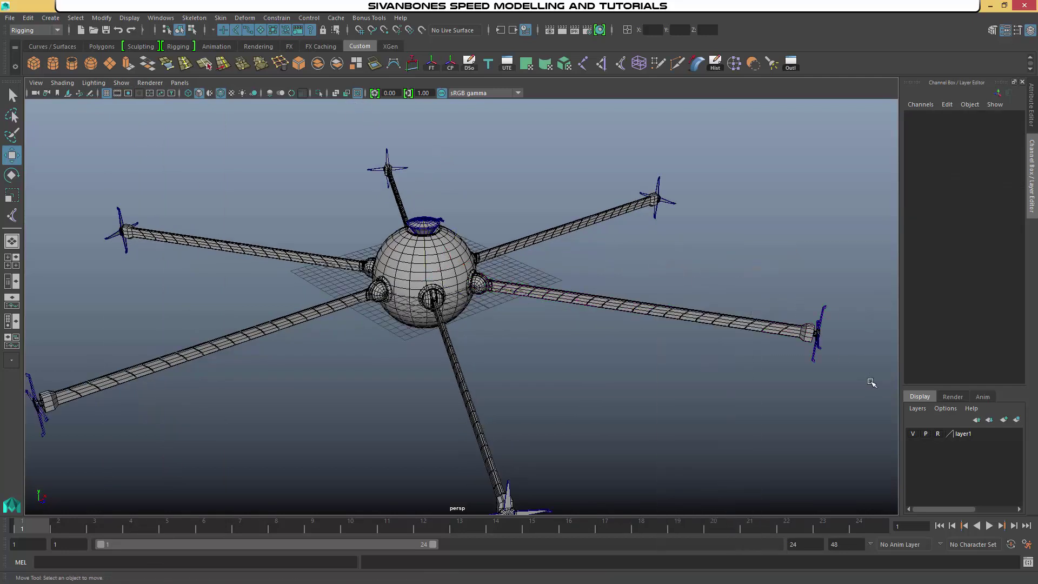
left_click(815, 339)
left_click_drag(804, 332, 731, 426)
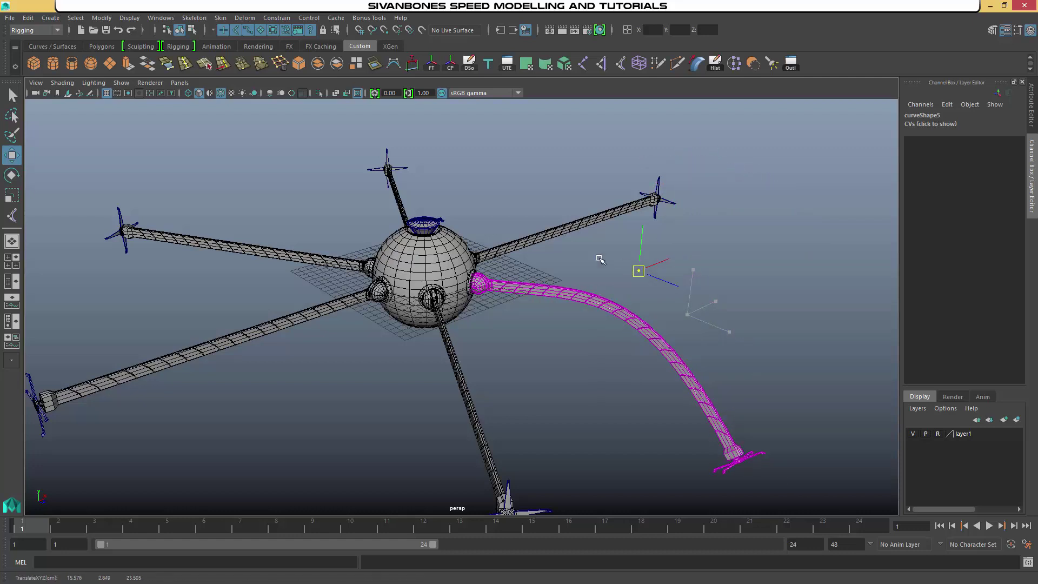
left_click_drag(599, 259, 714, 291)
key("ctrl+z")
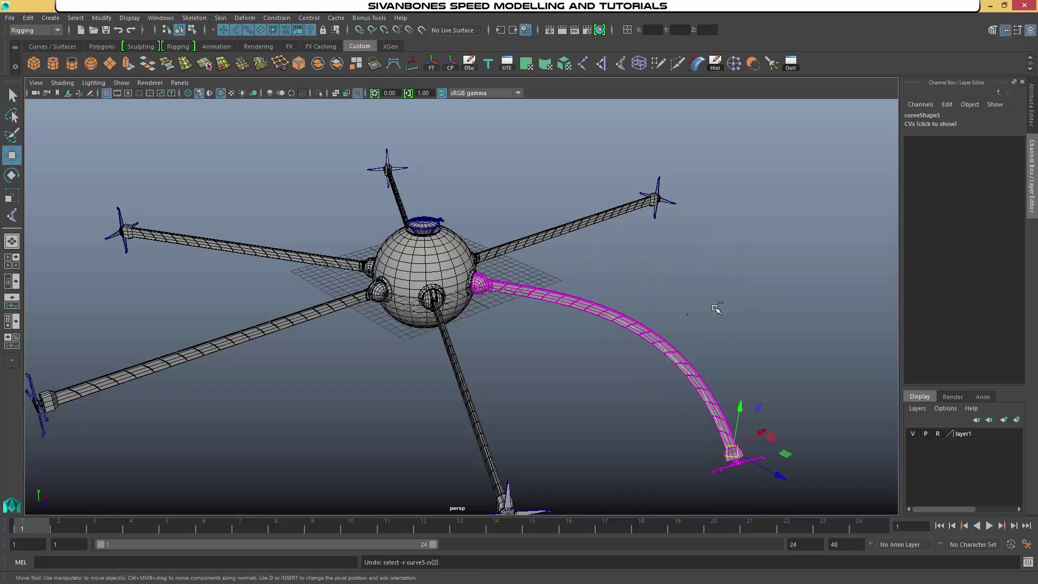
key("ctrl+z")
left_click(765, 377)
left_click_drag(764, 377, 755, 337, "alt")
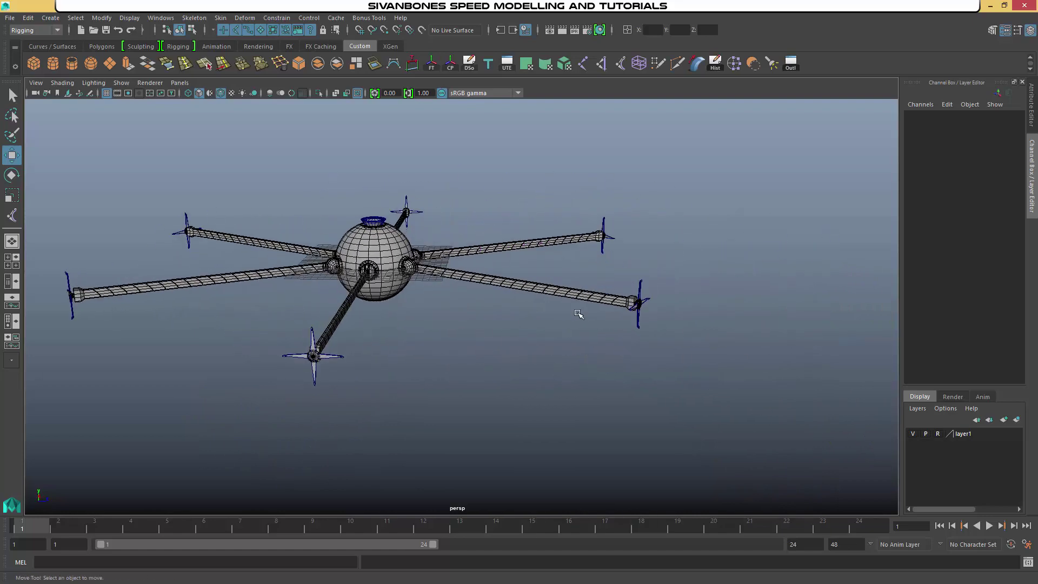
Show the joints again and raise the central root joint to a Translate Y of 1.74.
left_click_drag(612, 270, 538, 214, "alt")
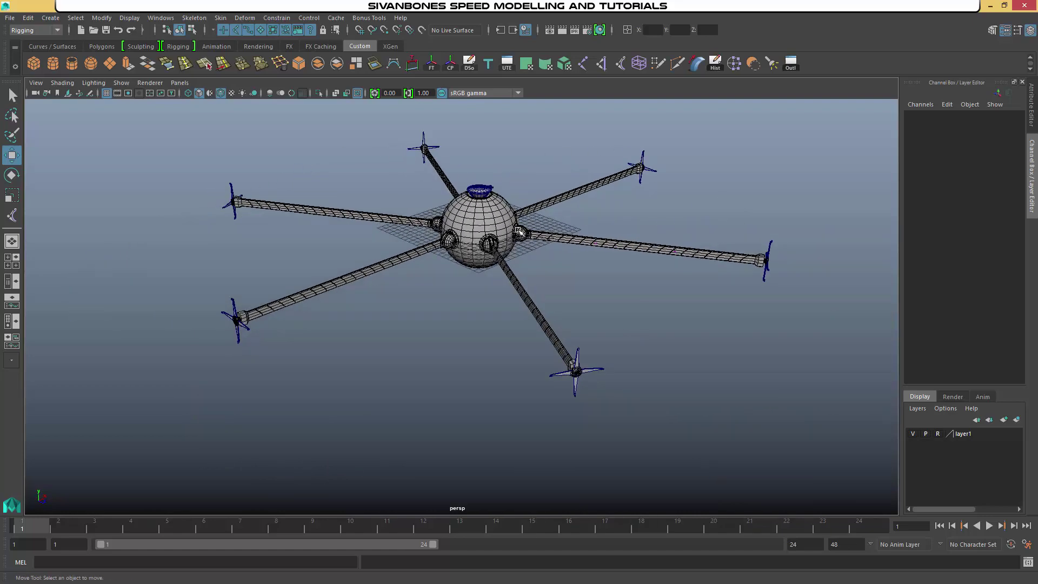
left_click_drag(727, 290, 605, 305, "alt")
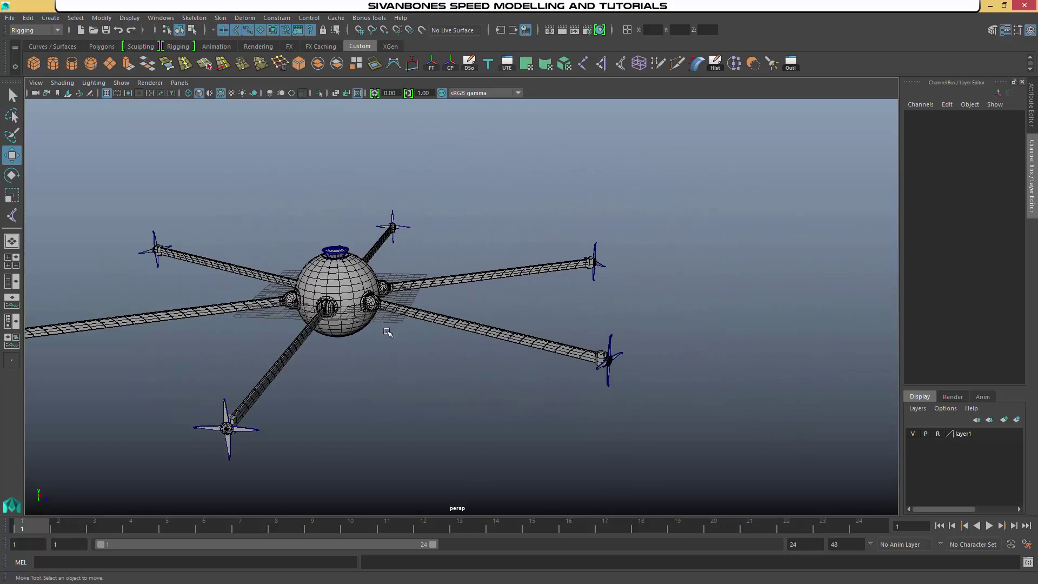
right_click_drag(387, 331, 406, 282, "alt")
middle_click_drag(406, 283, 477, 300, "alt")
left_click(121, 83)
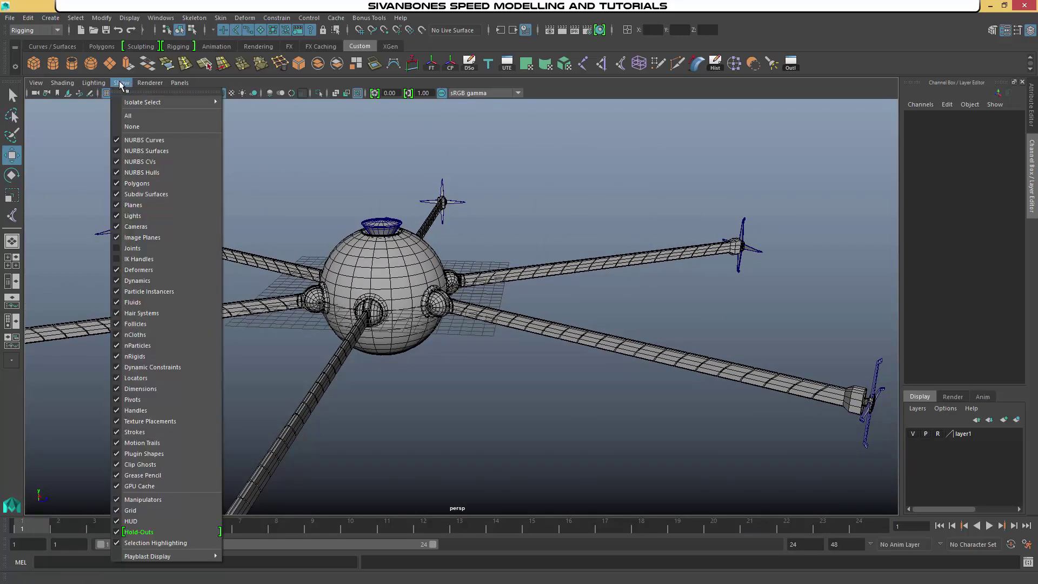
left_click(133, 249)
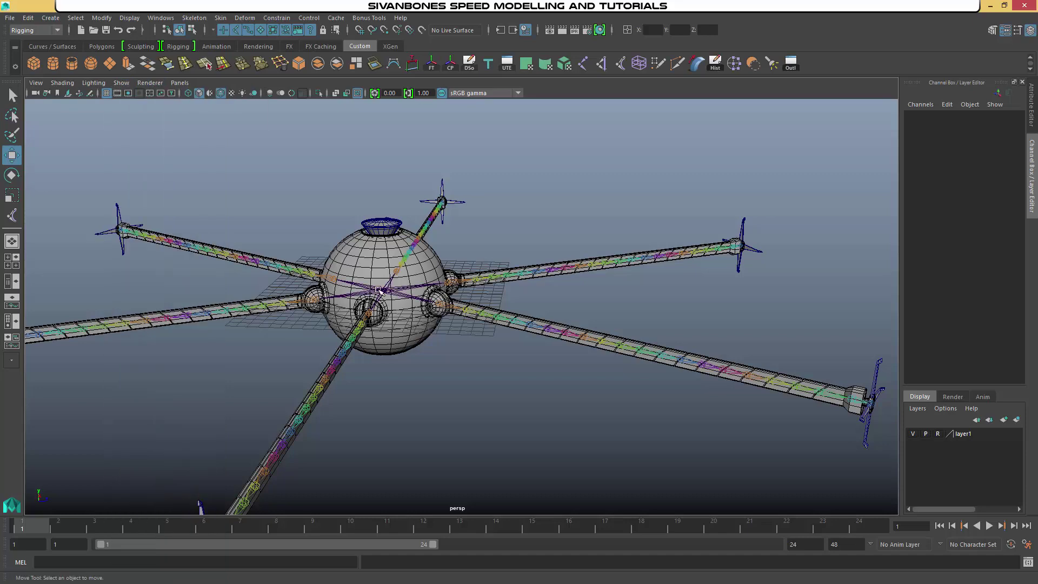
left_click(383, 291)
scroll(444, 298, "down", 2)
mouse_move(400, 247)
left_mouse_down()
mouse_move(401, 201)
mouse_move(397, 232)
left_mouse_up()
Hide the joints in the perspective view and clear the selection.
left_click(122, 82)
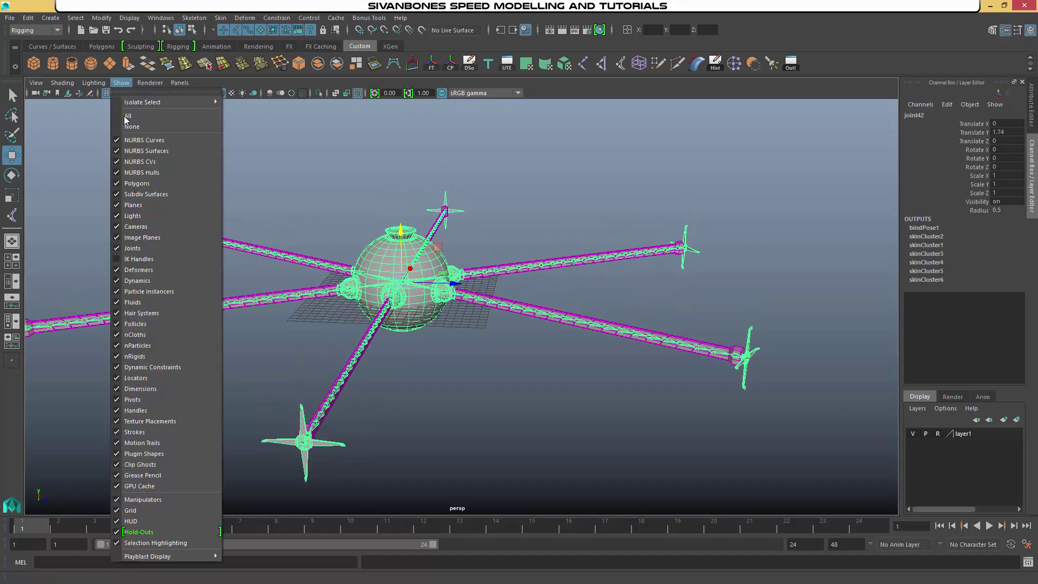
left_click(128, 250)
scroll(649, 316, "down", 2)
left_click(700, 287)
left_click_drag(699, 287, 535, 286, "alt")
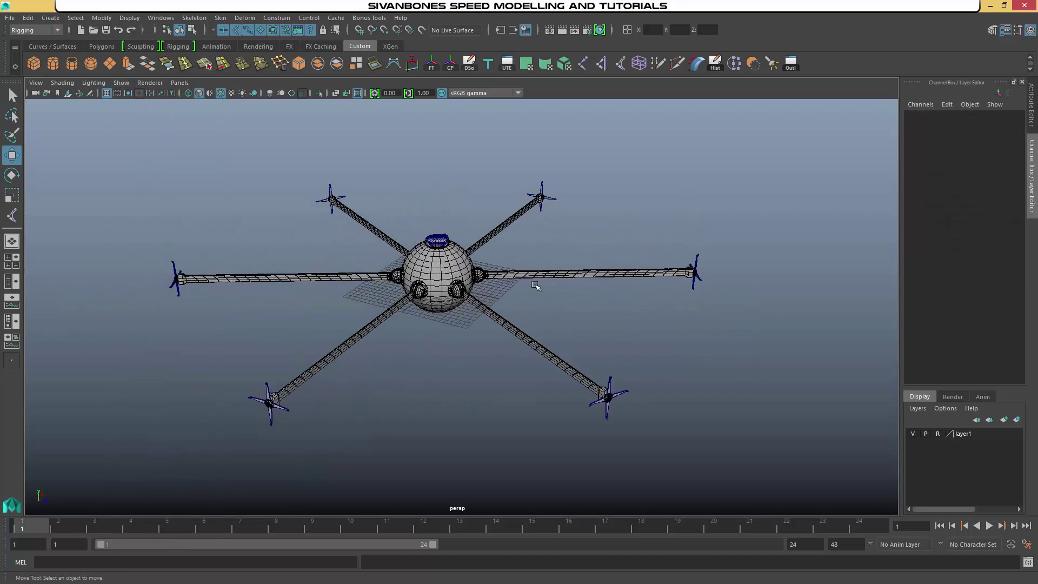